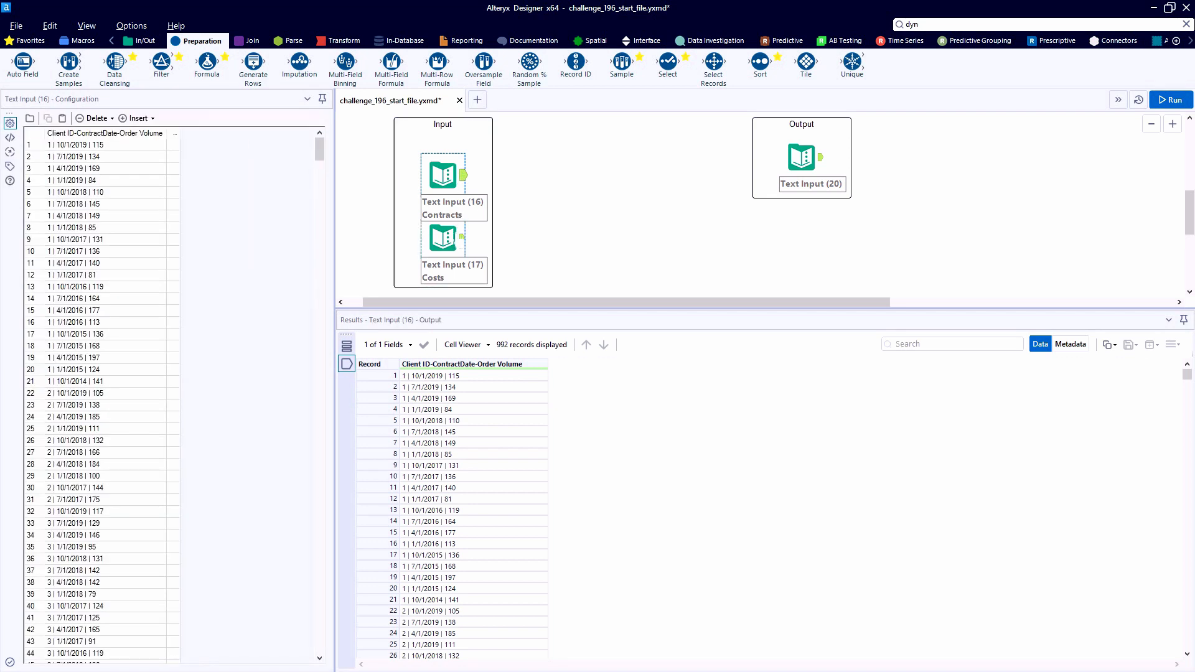
Step: Review the Costs input's premium, fee and production cost data, and the expected output table
{"action": "left_click", "coordinate": [443, 238]}
{"action": "left_click", "coordinate": [427, 386]}
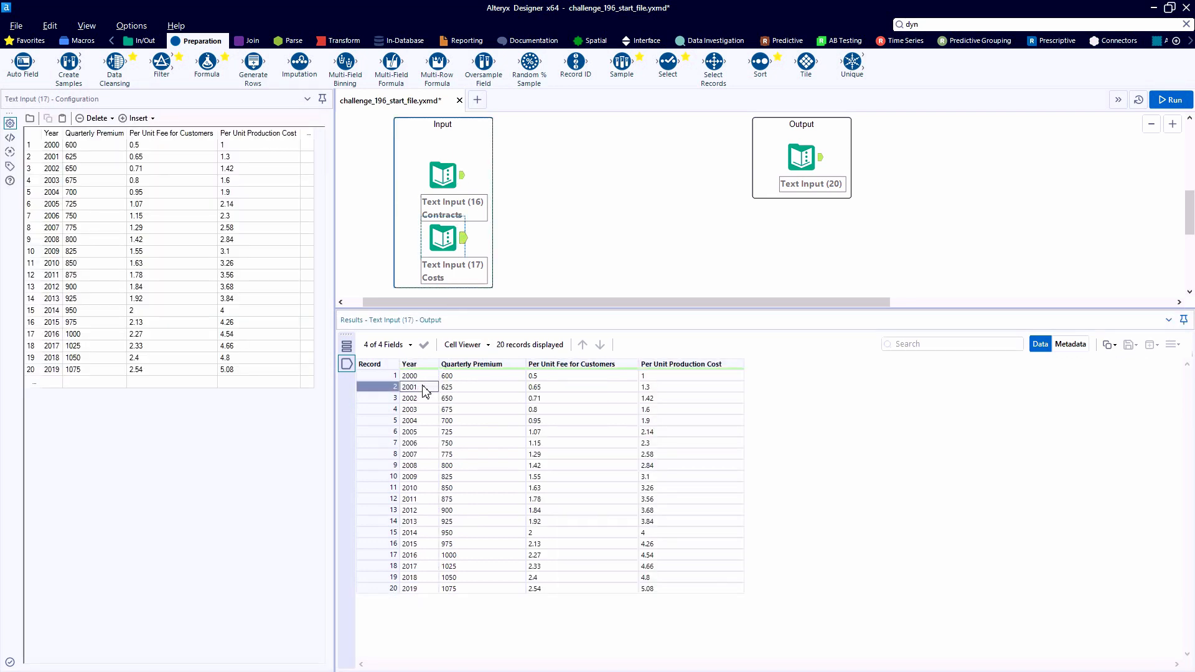
{"action": "left_click", "coordinate": [472, 346]}
{"action": "left_click", "coordinate": [474, 346]}
{"action": "left_click_drag", "start_coordinate": [436, 388], "coordinate": [685, 387]}
{"action": "left_click", "coordinate": [809, 157]}
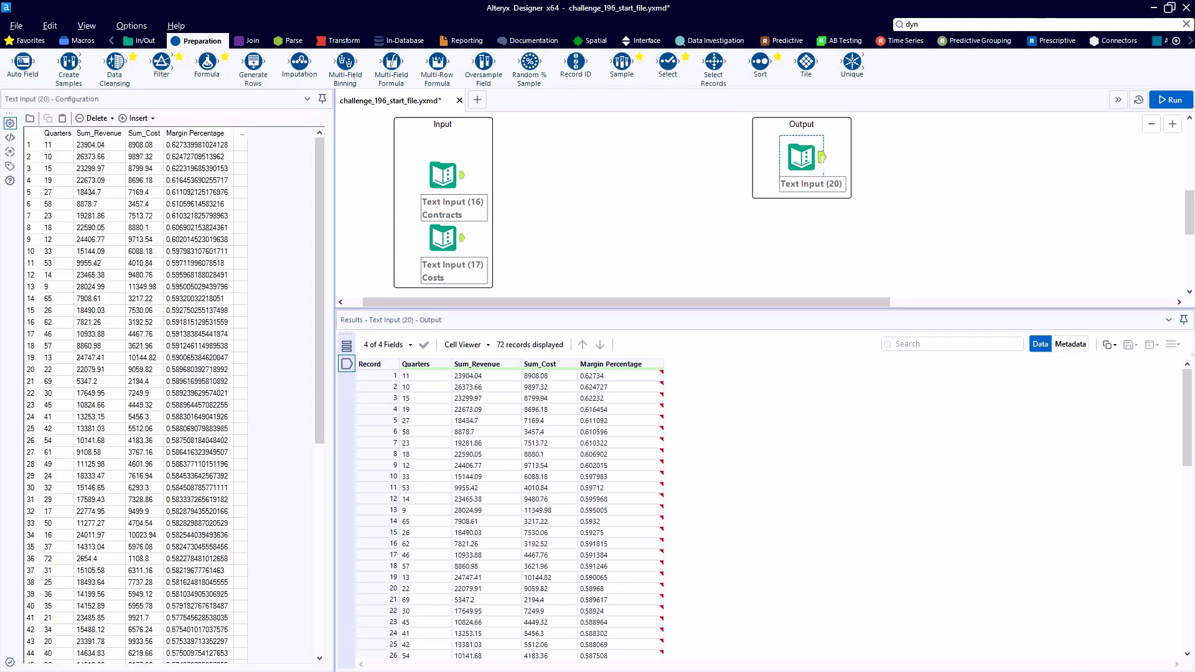
Step: Connect a Text To Columns tool to the Contracts input and run the workflow
{"action": "left_click", "coordinate": [442, 175]}
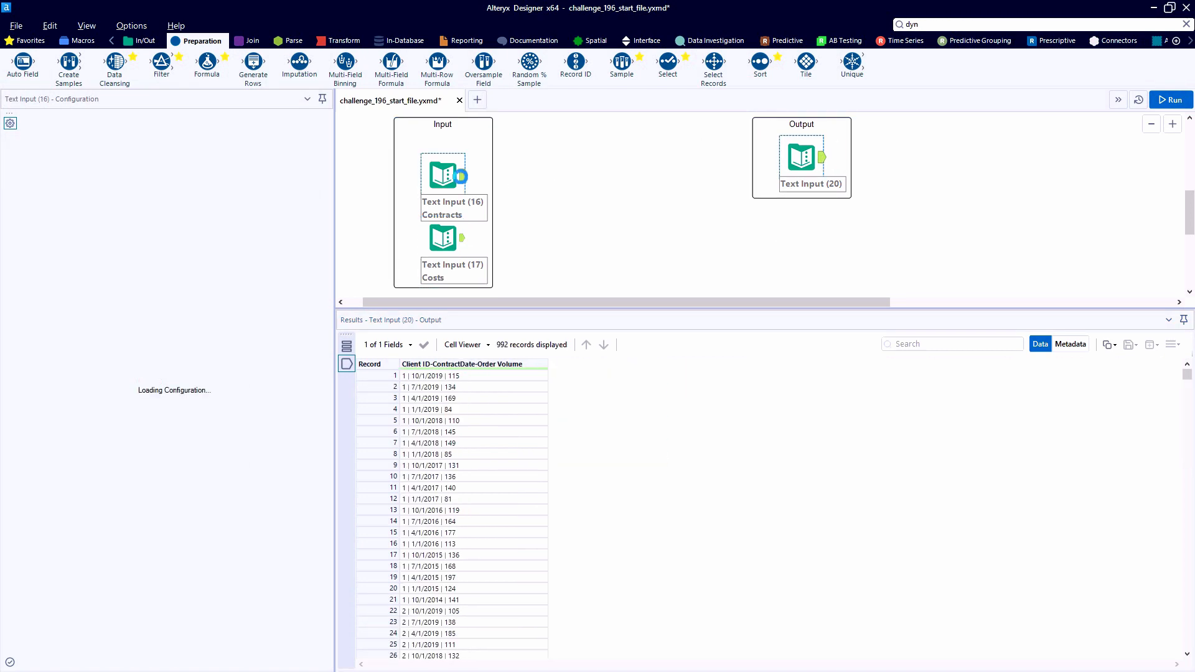
{"action": "left_click", "coordinate": [294, 40]}
{"action": "left_click_drag", "start_coordinate": [115, 64], "coordinate": [537, 177]}
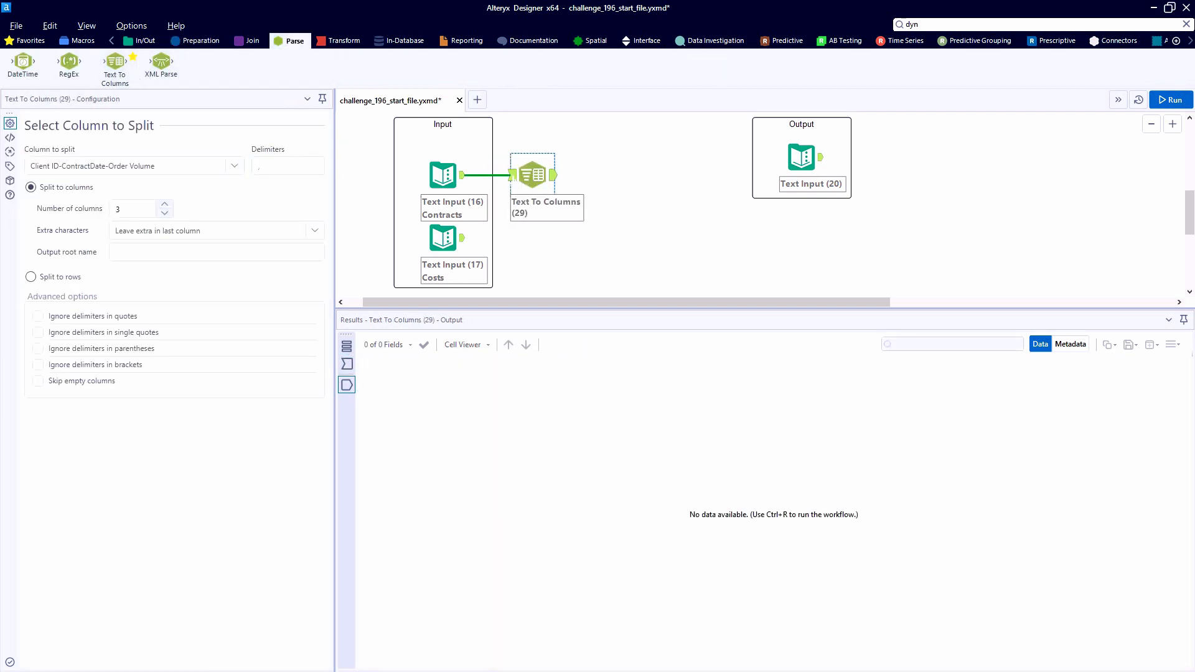
{"action": "key", "text": "ctrl+r"}
Step: Copy the pipe character from the first contract record, set it as the Text To Columns delimiter, and run the workflow
{"action": "left_click", "coordinate": [522, 178]}
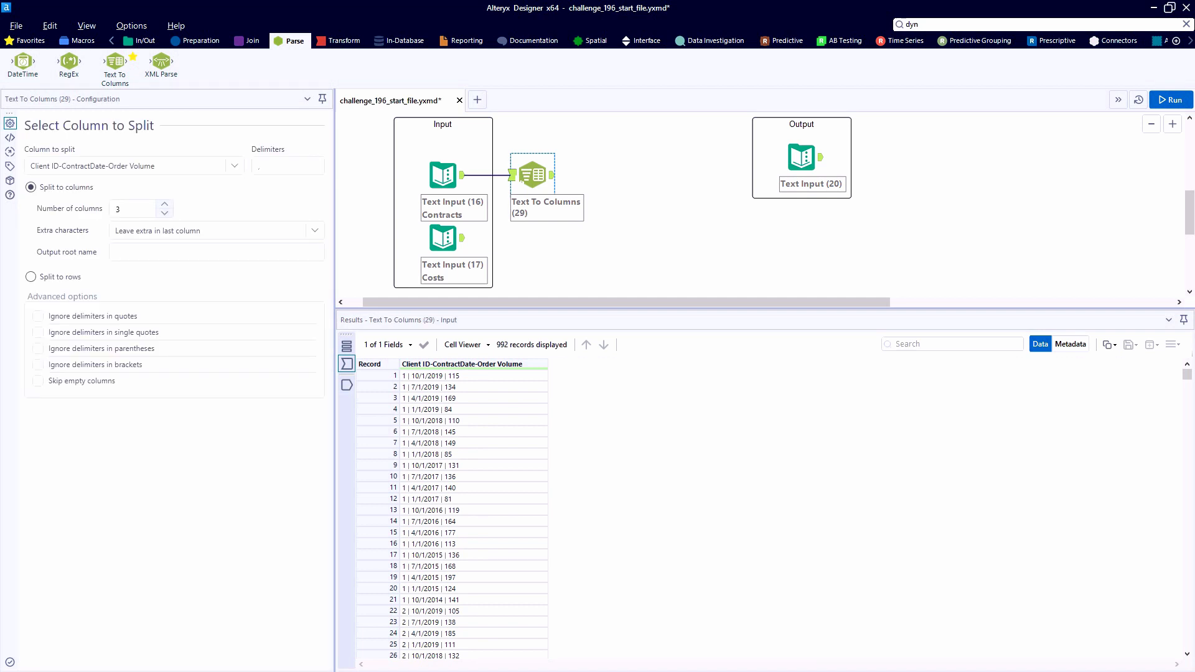
{"action": "left_click", "coordinate": [441, 376]}
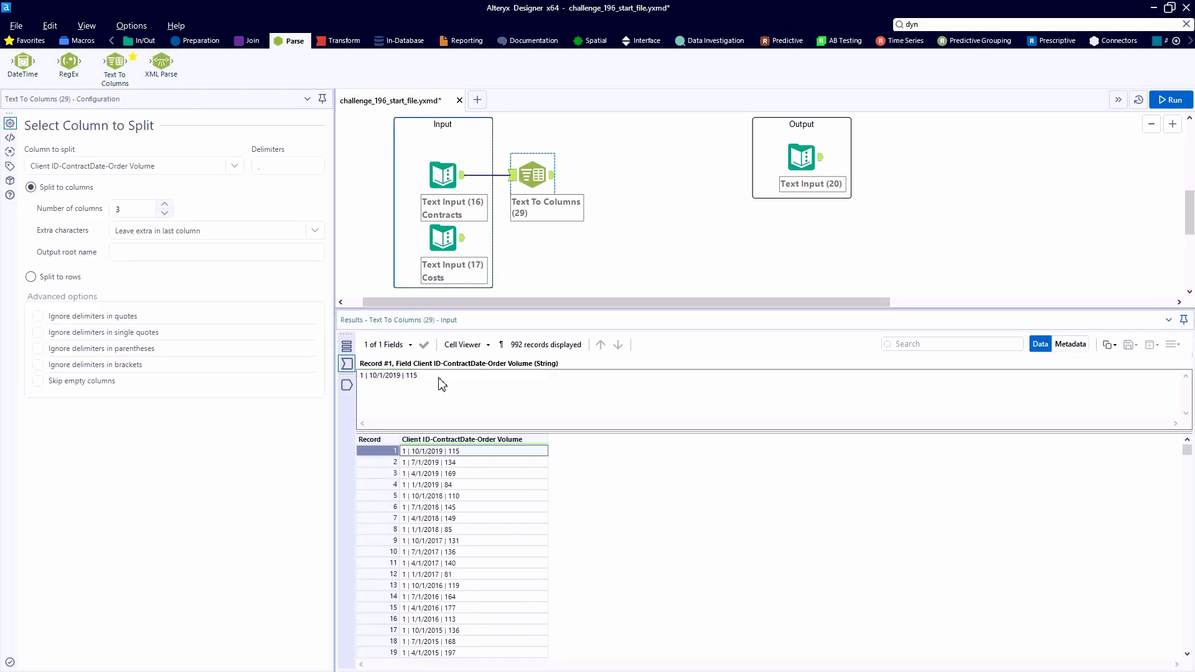
{"action": "left_click", "coordinate": [401, 376]}
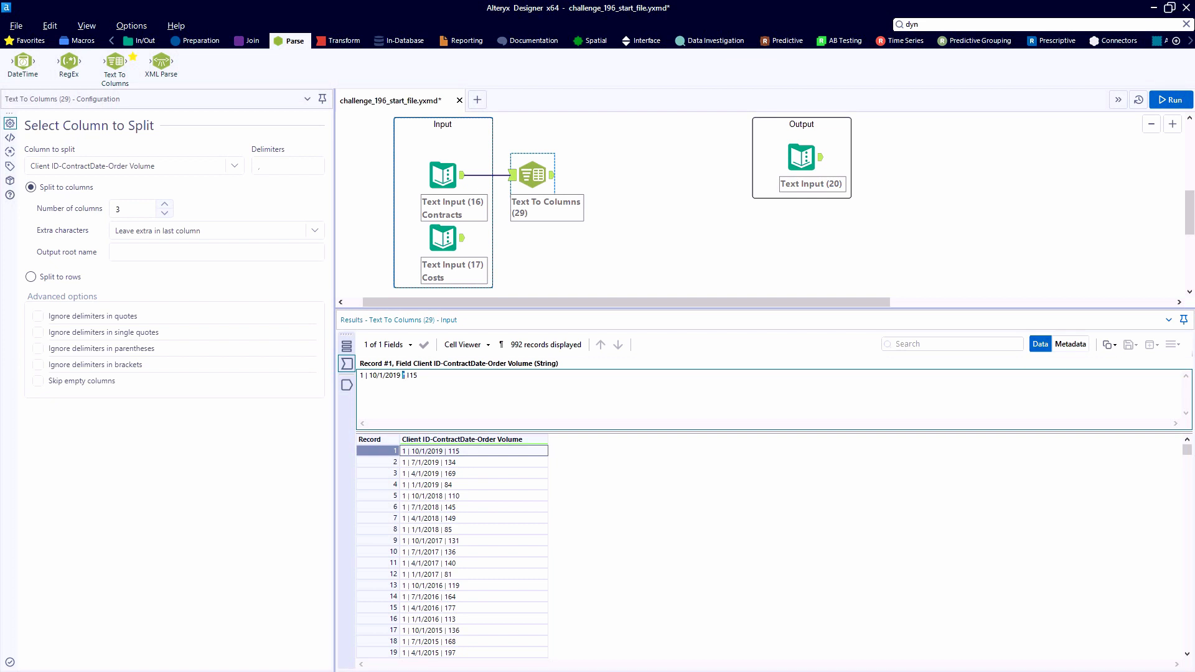
{"action": "right_click", "coordinate": [405, 376]}
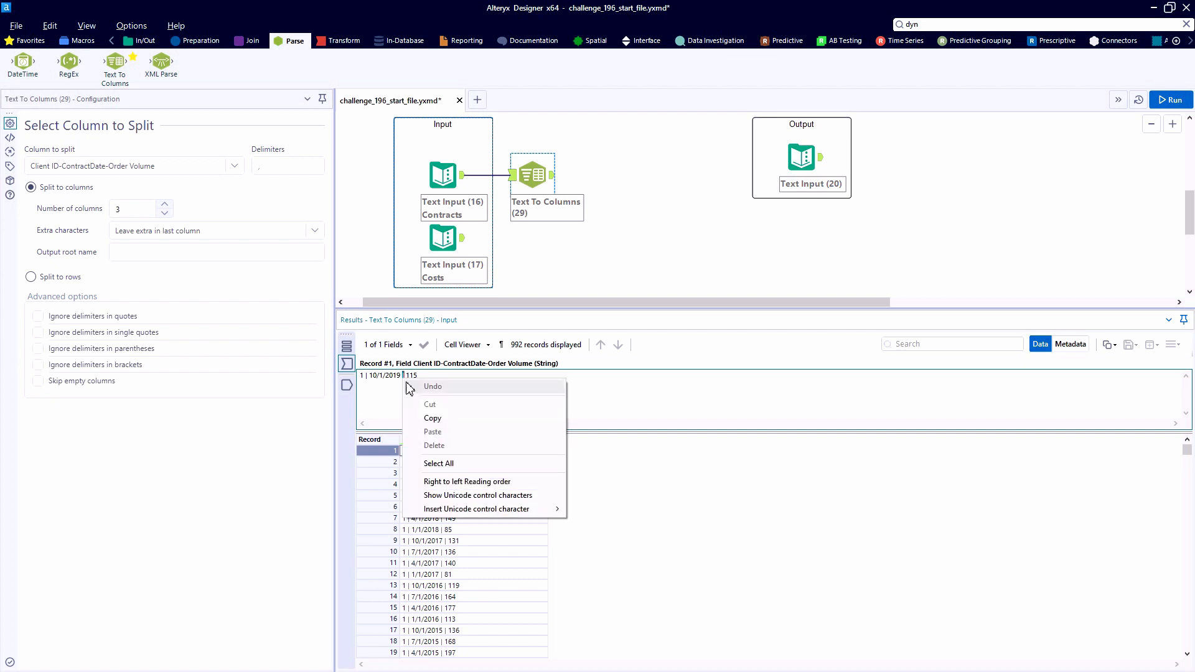
{"action": "left_click", "coordinate": [453, 424]}
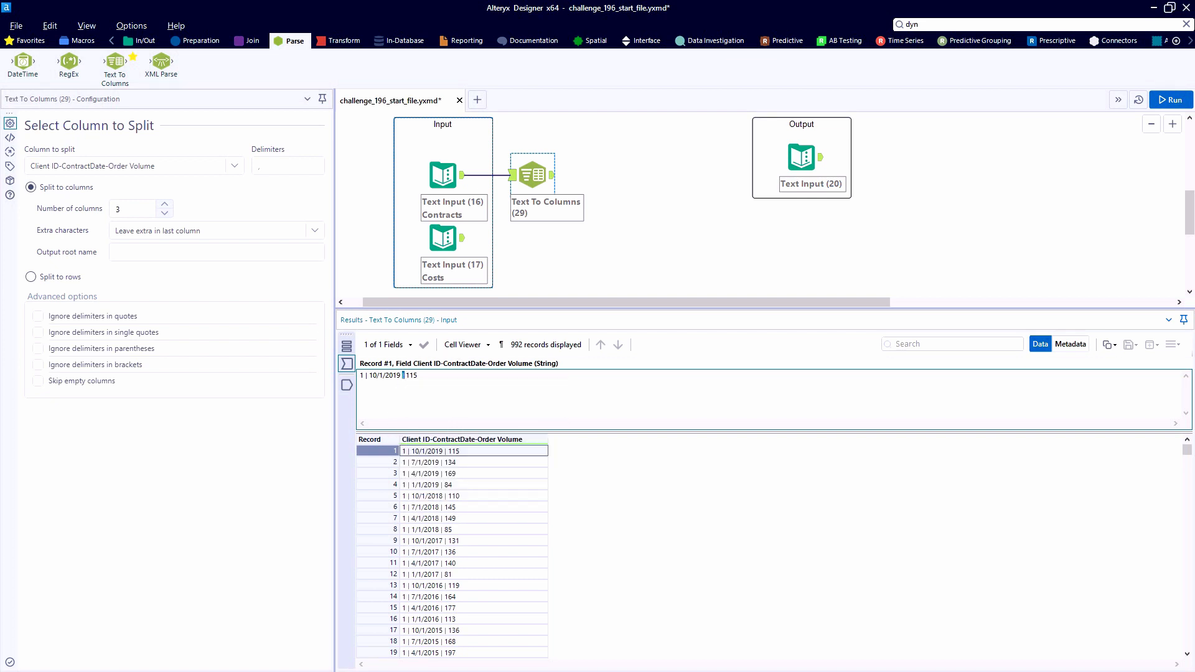
{"action": "left_click", "coordinate": [259, 166]}
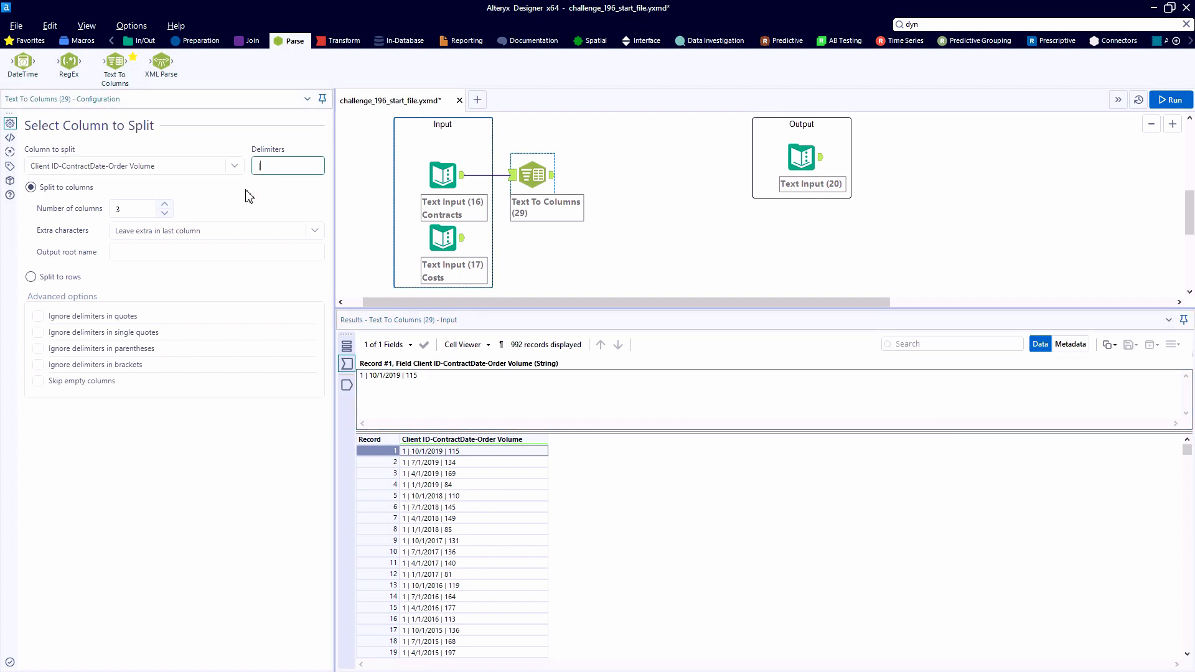
{"action": "key", "text": "ctrl+r"}
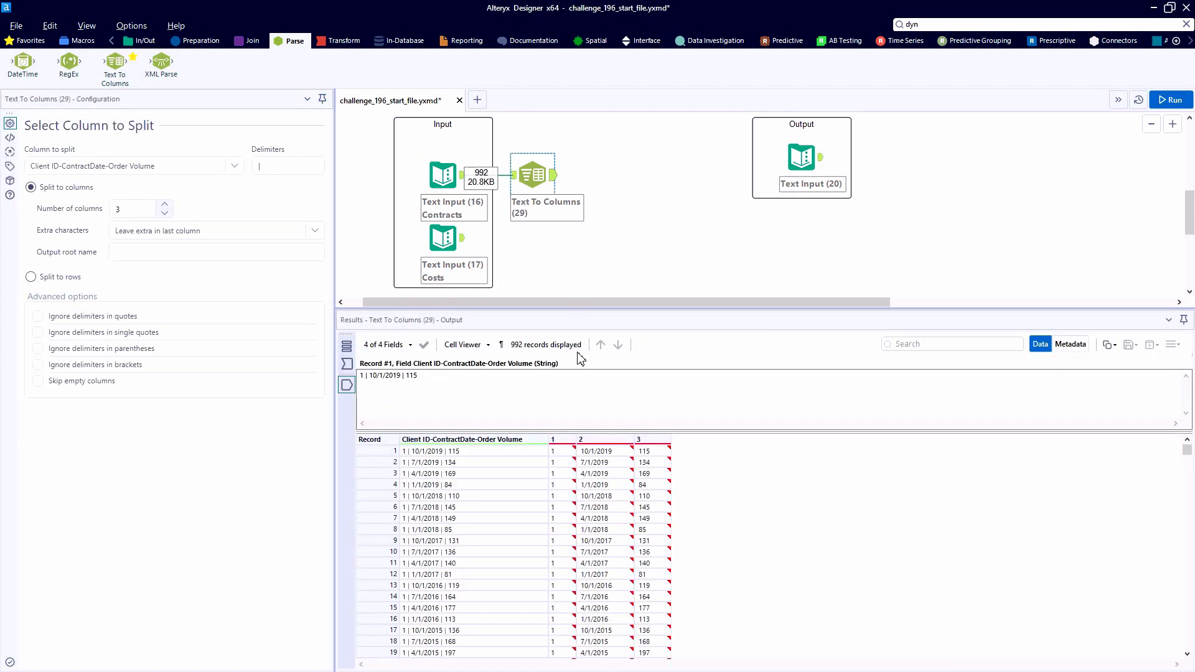
{"action": "left_click", "coordinate": [462, 345]}
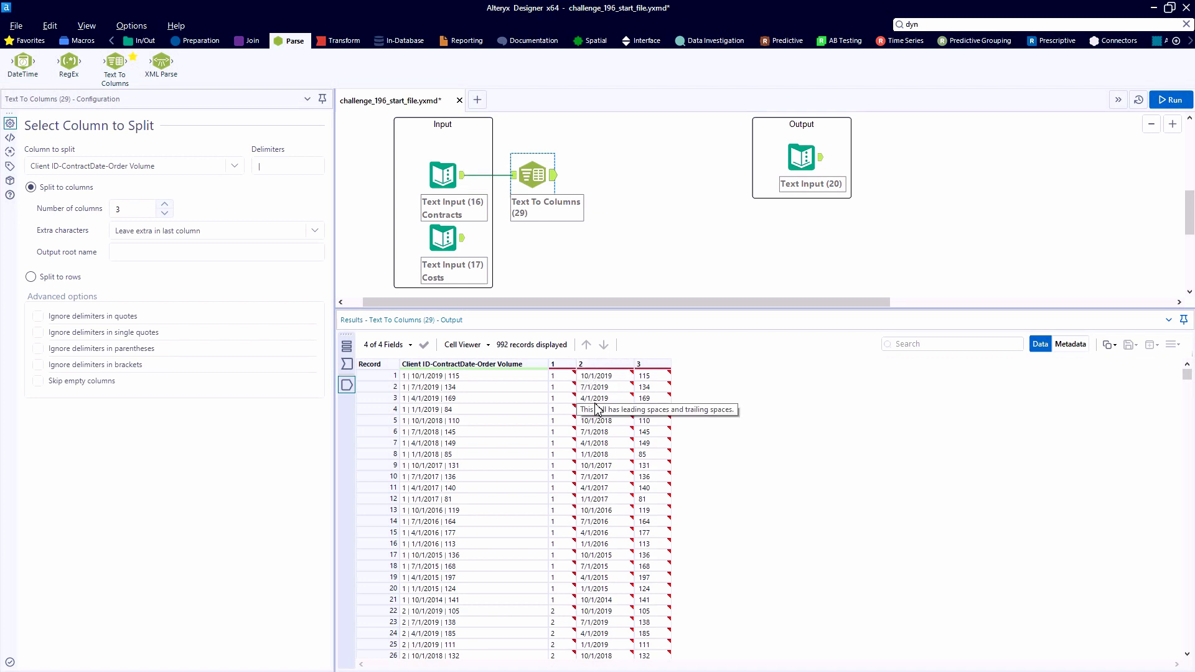
Step: Add a Multi-Field Formula after the contracts split, selecting text fields 1, 2 and 3 with Copy Output Fields turned off
{"action": "left_click", "coordinate": [200, 45]}
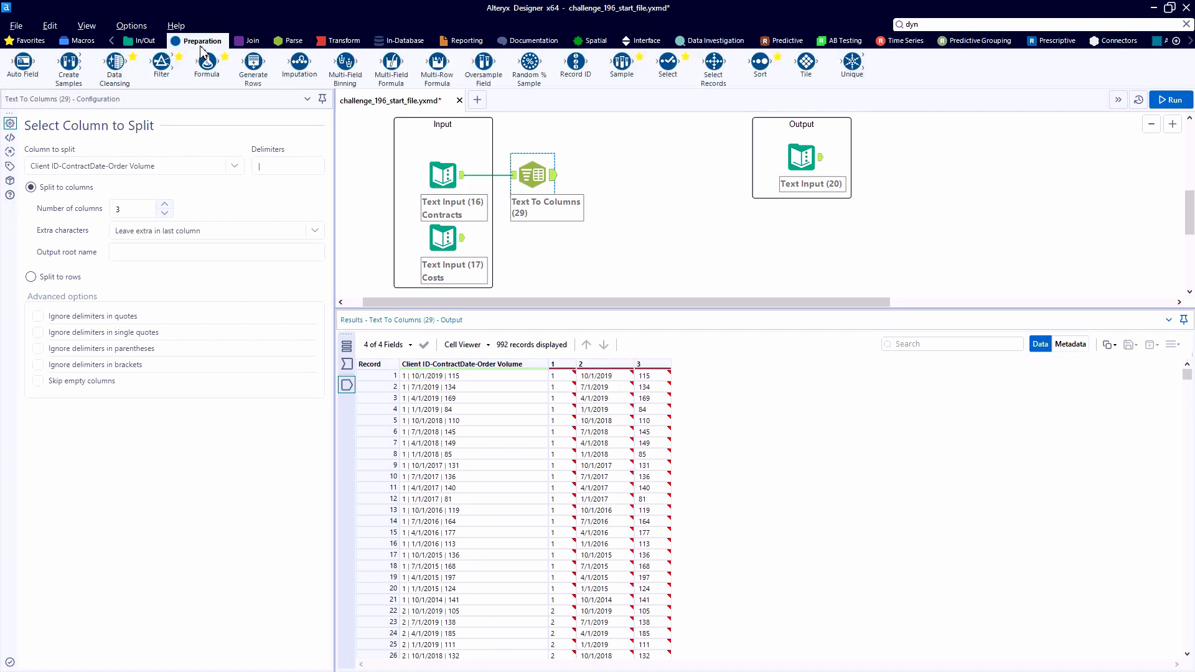
{"action": "left_click_drag", "start_coordinate": [410, 82], "coordinate": [625, 170]}
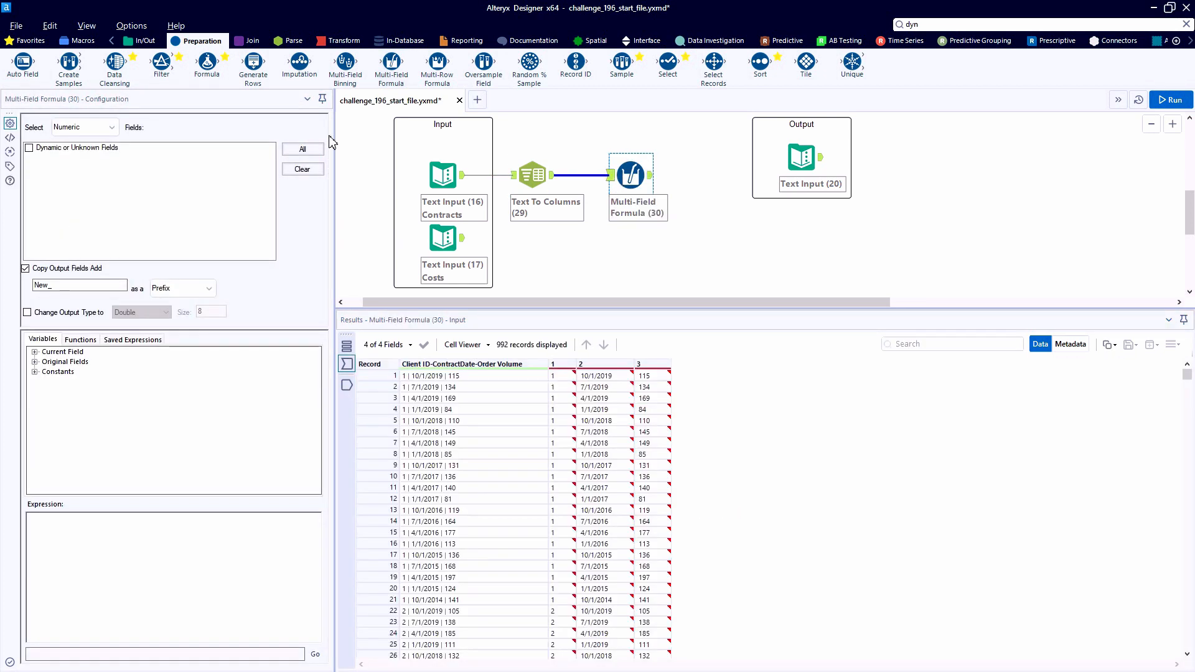
{"action": "left_click", "coordinate": [86, 127]}
{"action": "left_click", "coordinate": [69, 155]}
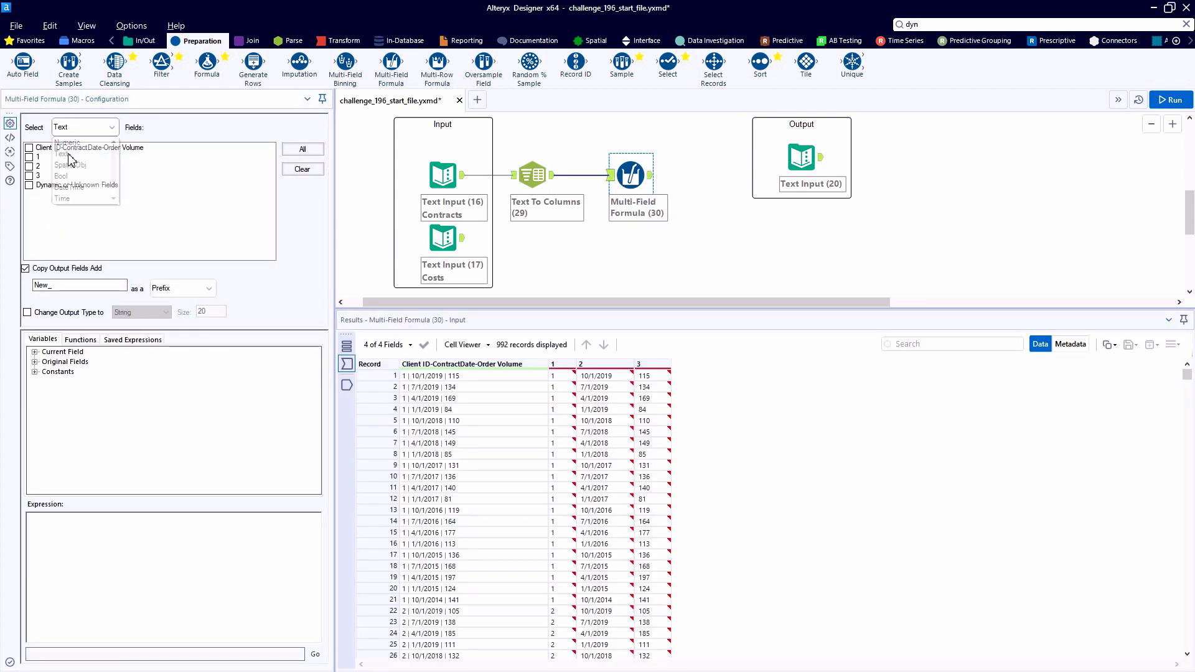
{"action": "left_click", "coordinate": [30, 157]}
{"action": "left_click", "coordinate": [29, 166]}
{"action": "left_click", "coordinate": [29, 176]}
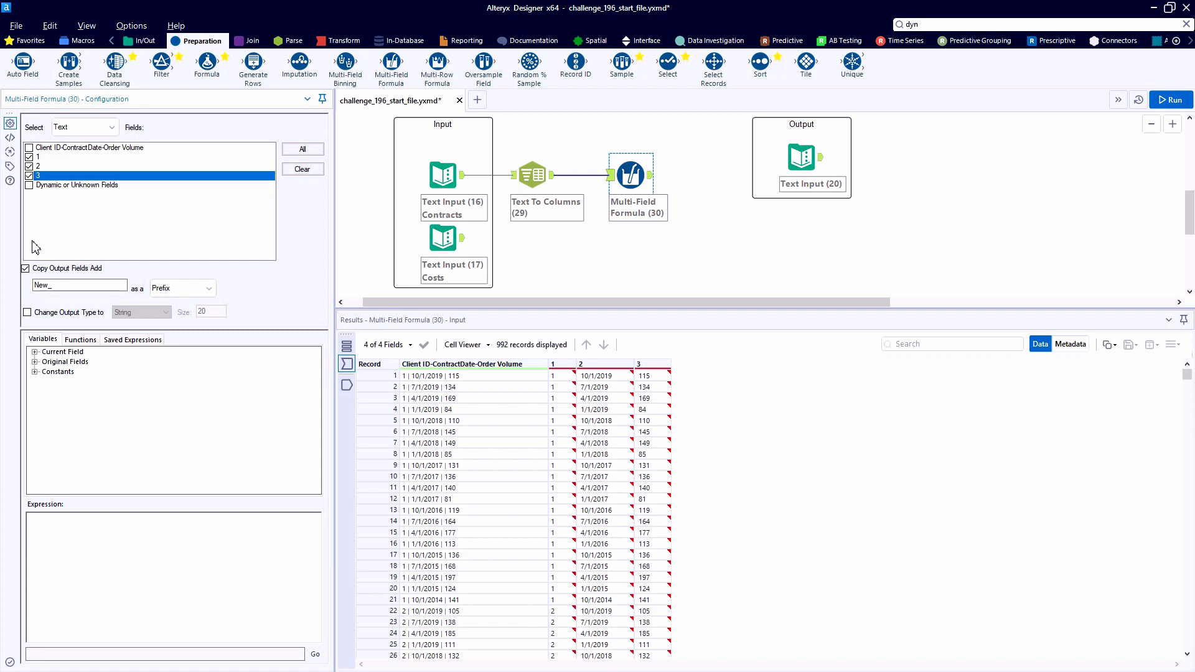
{"action": "left_click", "coordinate": [26, 269]}
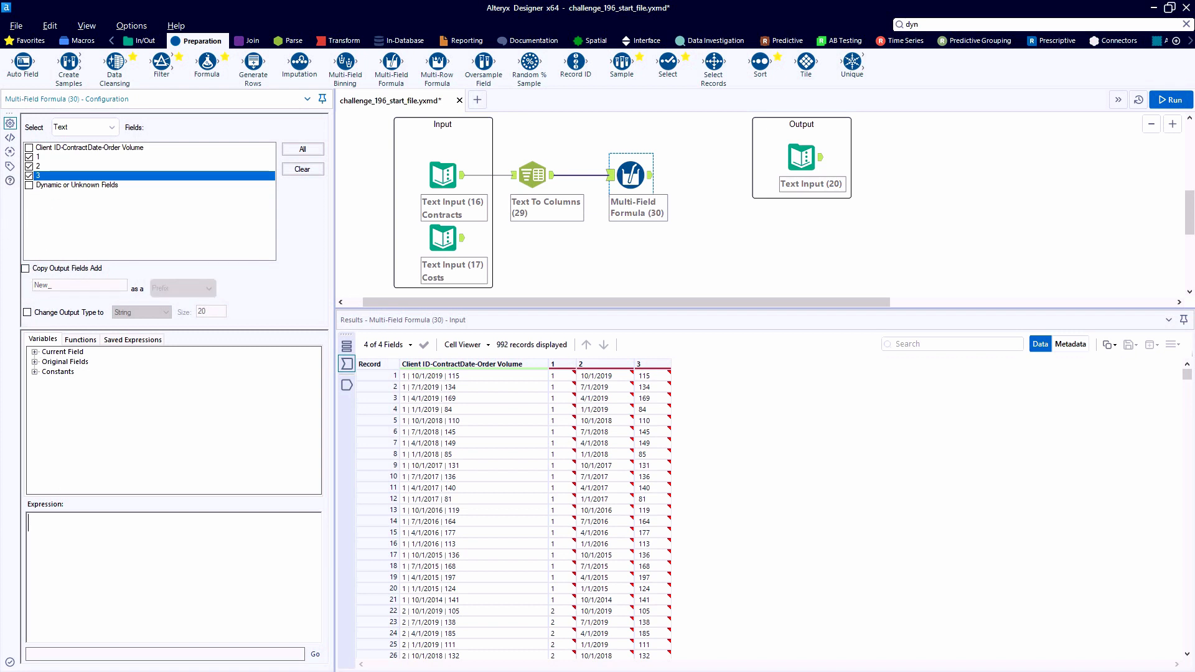
Step: Enter the expression Trim([_CurrentField_]) in the Multi-Field Formula, run the workflow and compare the tool's input and output data
{"action": "left_click", "coordinate": [76, 531]}
{"action": "type", "text": "Tr"}
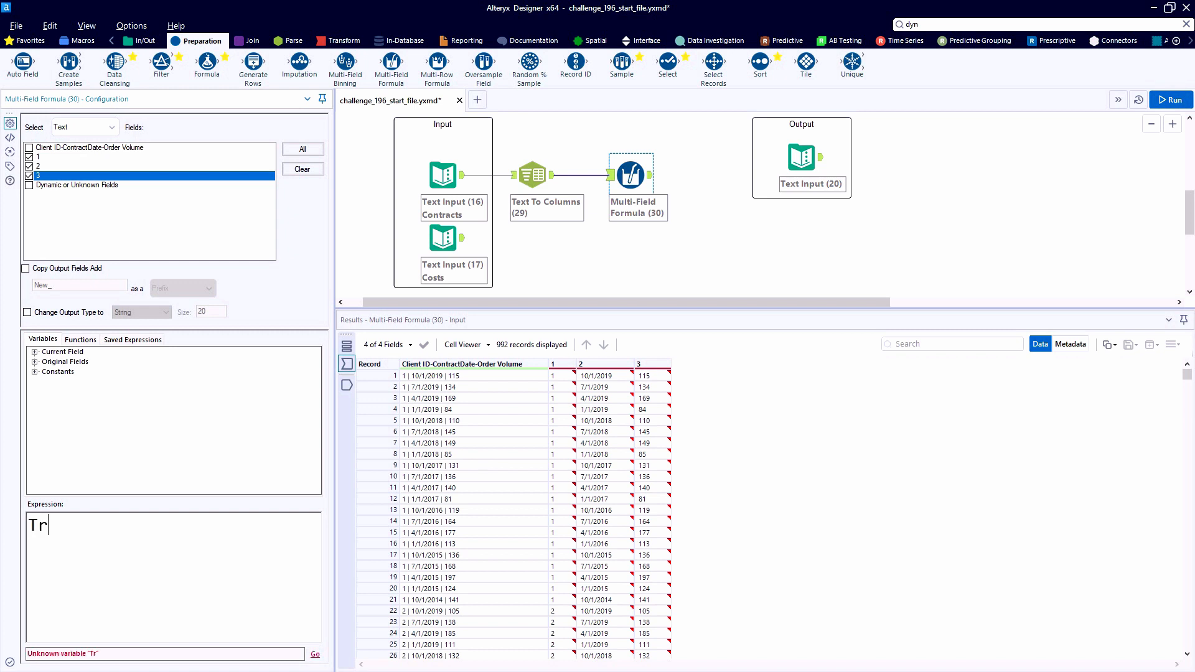
{"action": "type", "text": "im("}
{"action": "left_click", "coordinate": [36, 352]}
{"action": "left_click", "coordinate": [70, 363]}
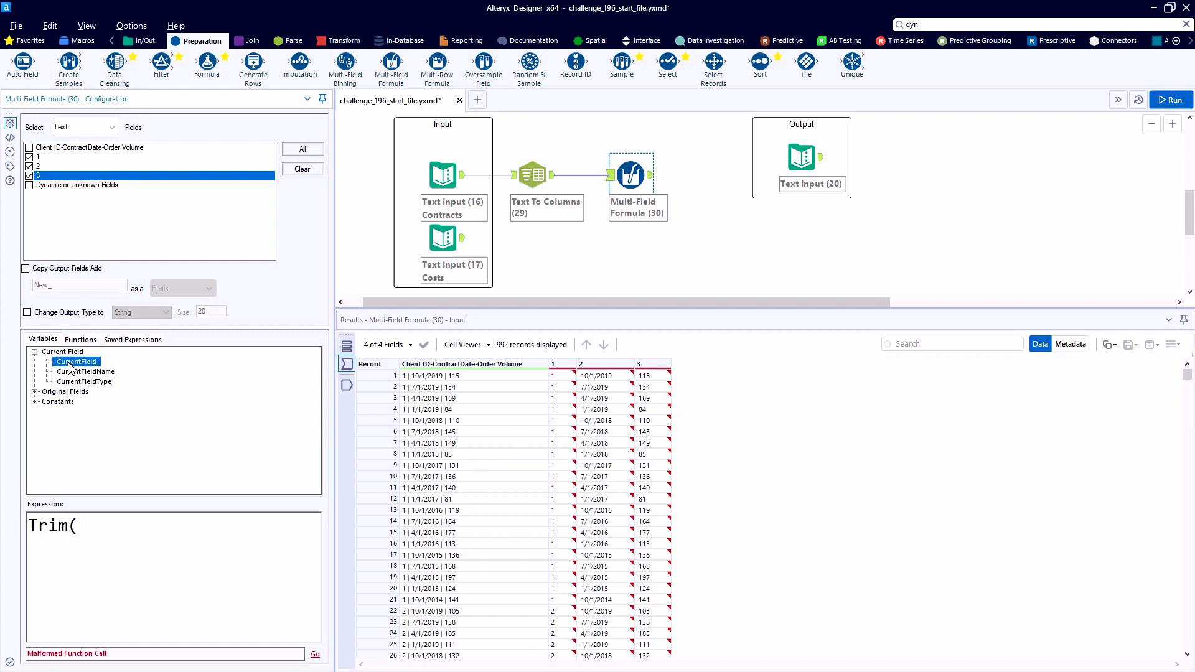
{"action": "double_click", "coordinate": [70, 363]}
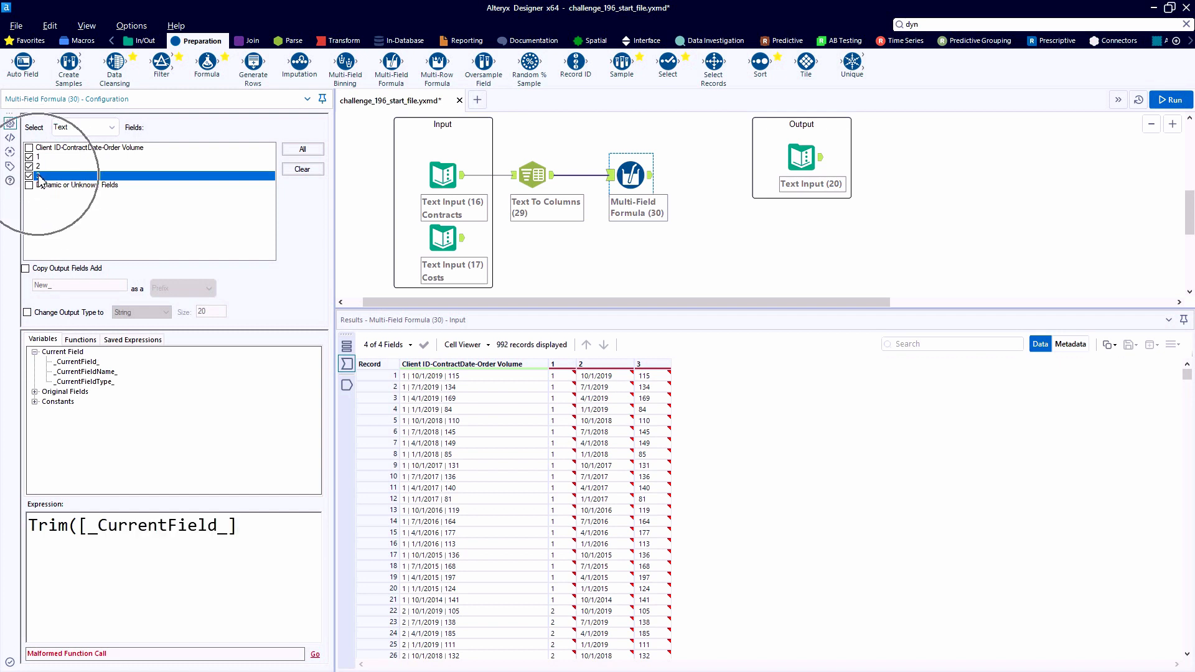
{"action": "type", "text": ")"}
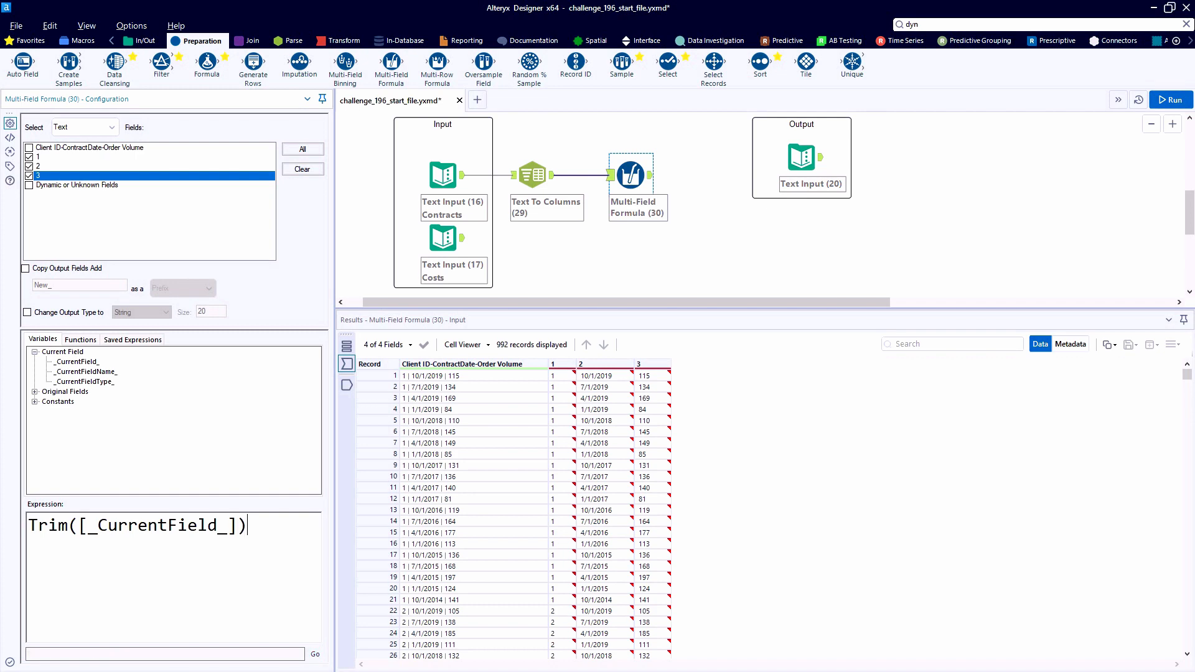
{"action": "key", "text": "ctrl+r"}
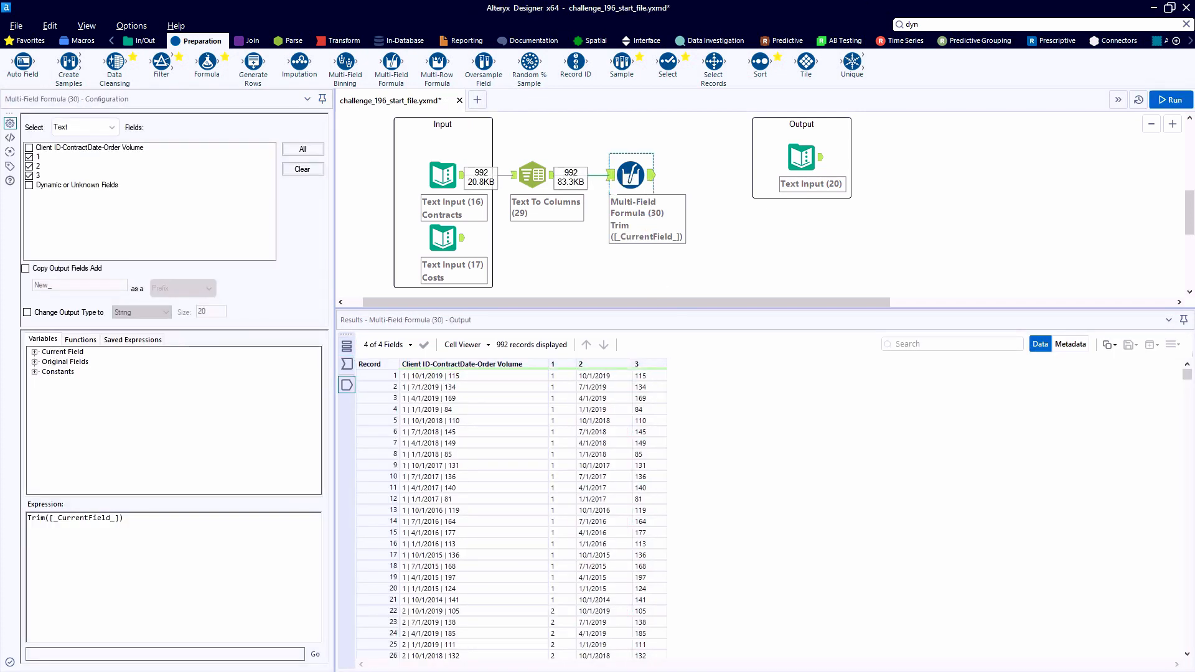
{"action": "left_click", "coordinate": [611, 176]}
{"action": "left_click", "coordinate": [651, 176]}
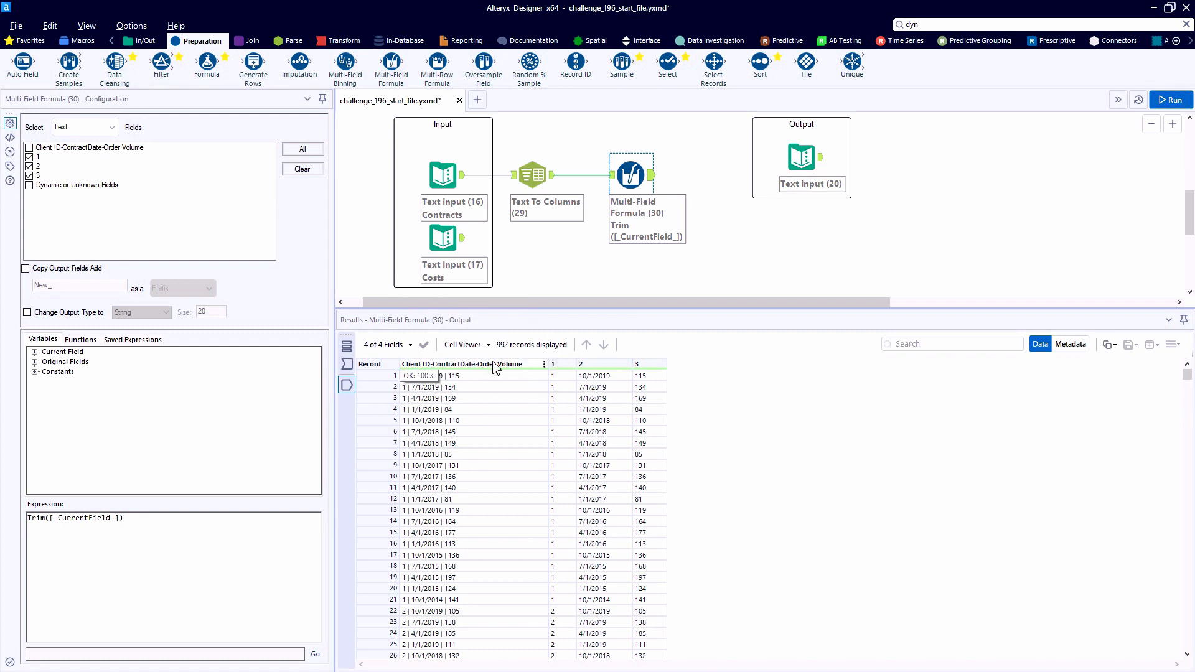
Step: Find the Field Info tool, connect it to the Contracts input as a second branch, and run the workflow
{"action": "left_click", "coordinate": [910, 24]}
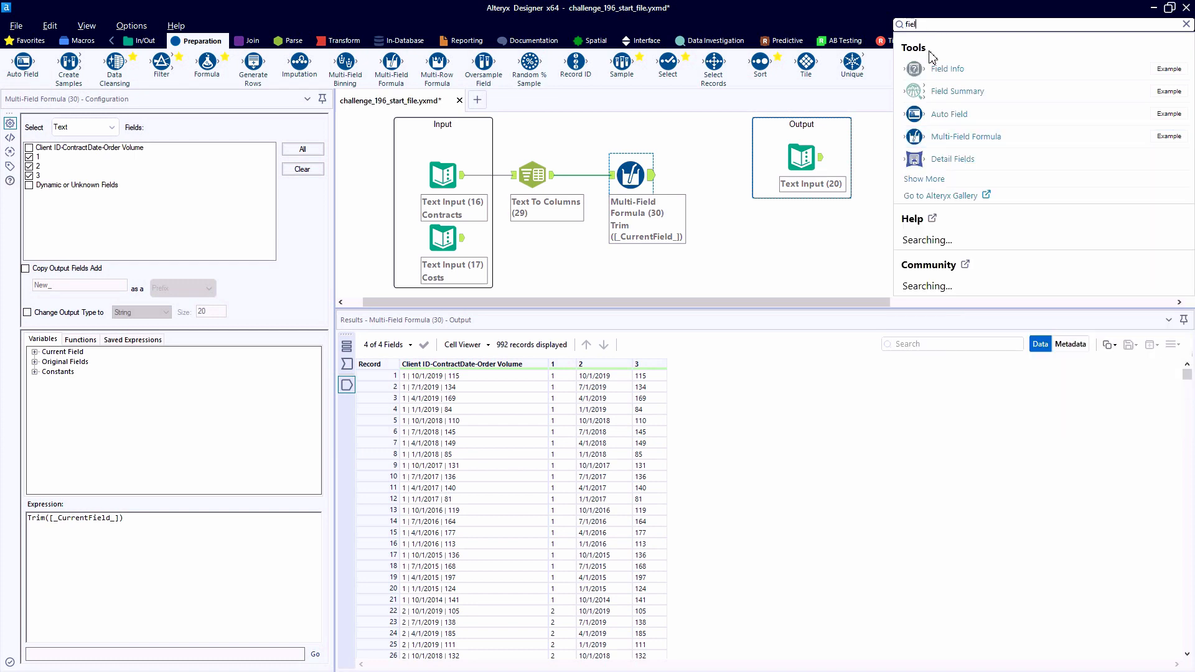
{"action": "left_click_drag", "start_coordinate": [914, 68], "coordinate": [534, 248]}
{"action": "left_click", "coordinate": [523, 249]}
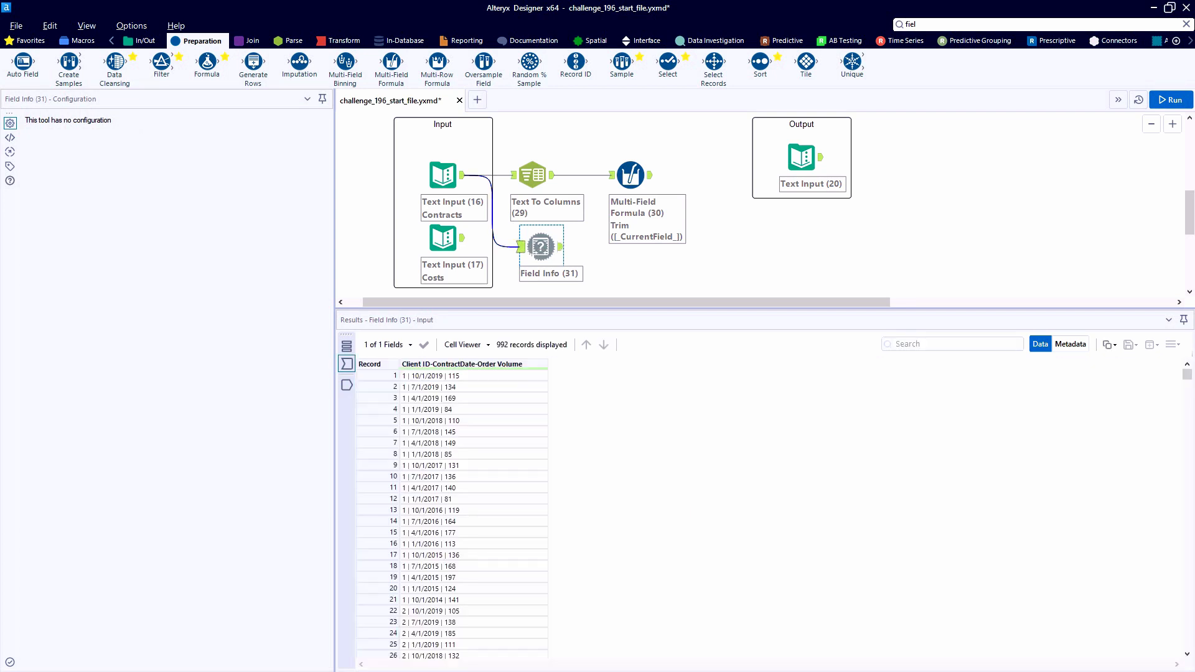
{"action": "key", "text": "ctrl+r"}
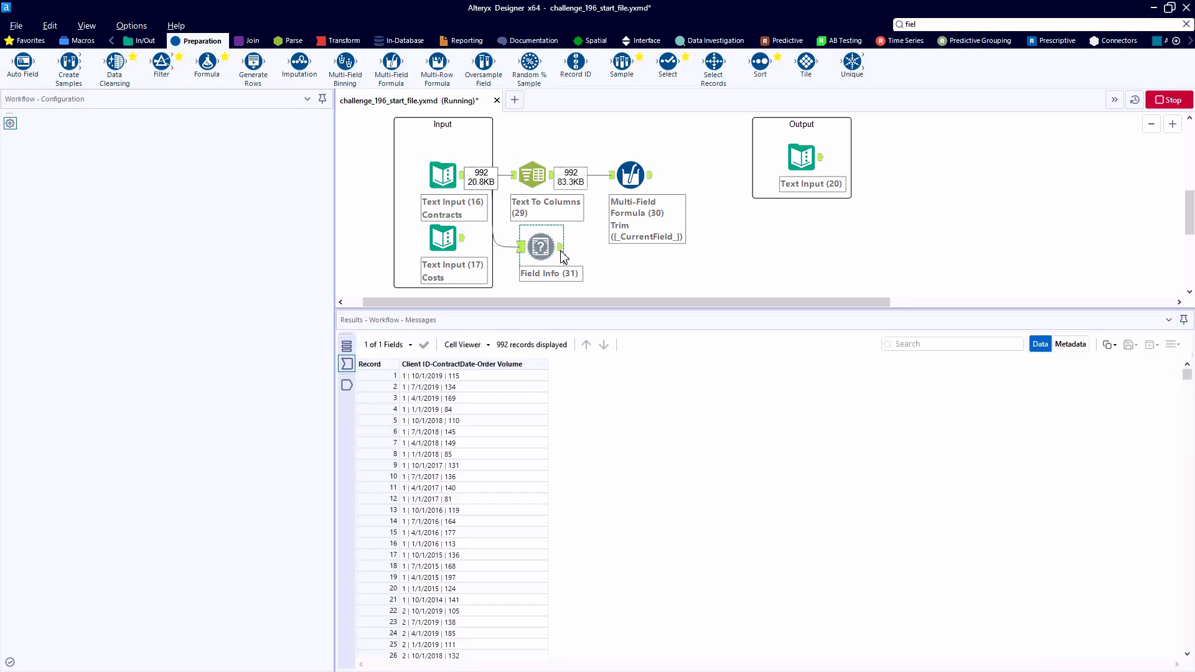
{"action": "left_click", "coordinate": [506, 376]}
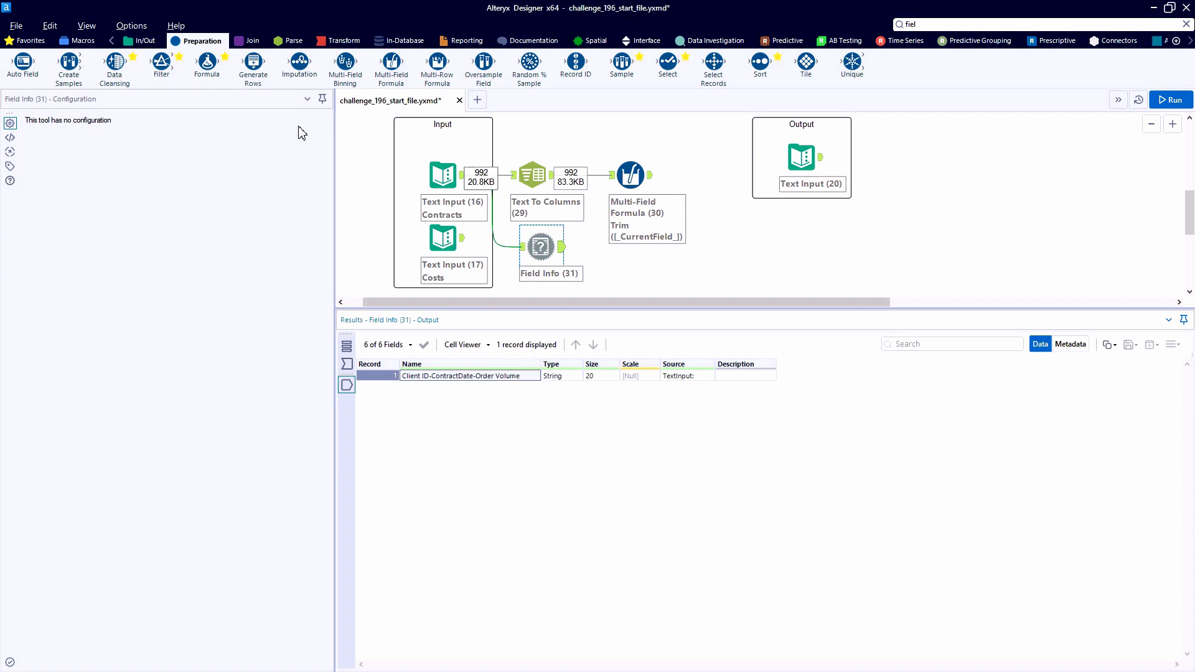
Step: Add a Text To Columns tool after Field Info, split Name to rows on the "-" delimiter, and run the workflow
{"action": "left_click", "coordinate": [290, 40]}
{"action": "left_click_drag", "start_coordinate": [115, 62], "coordinate": [599, 244]}
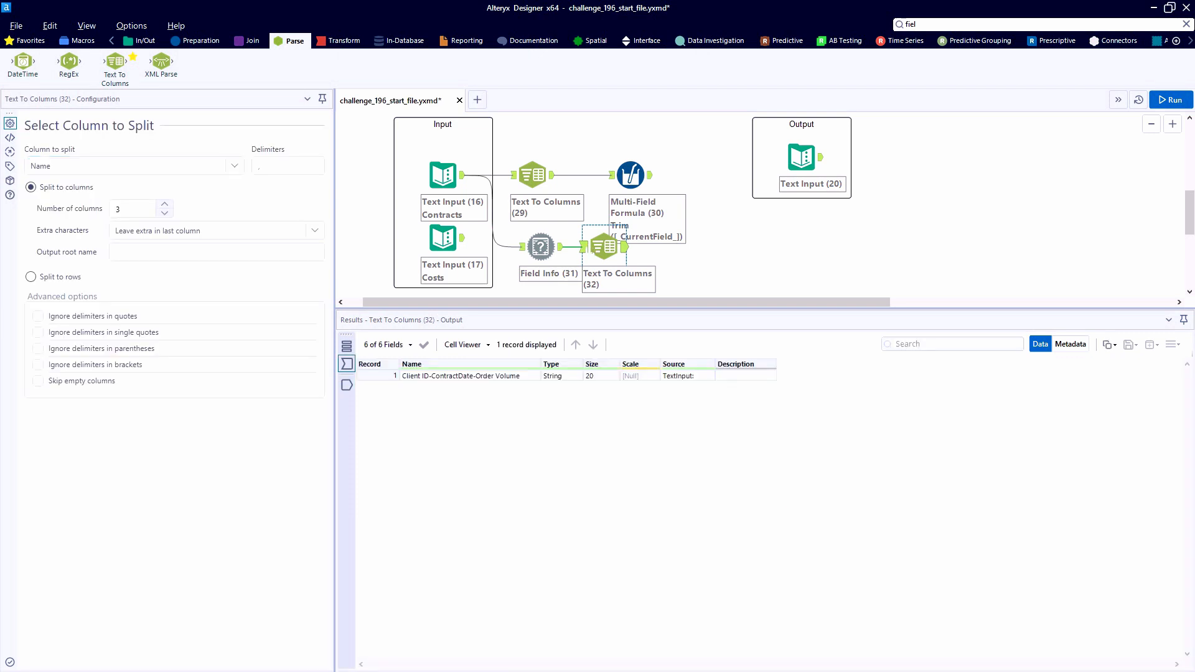
{"action": "left_click", "coordinate": [262, 167]}
{"action": "type", "text": "-"}
{"action": "left_click", "coordinate": [52, 284]}
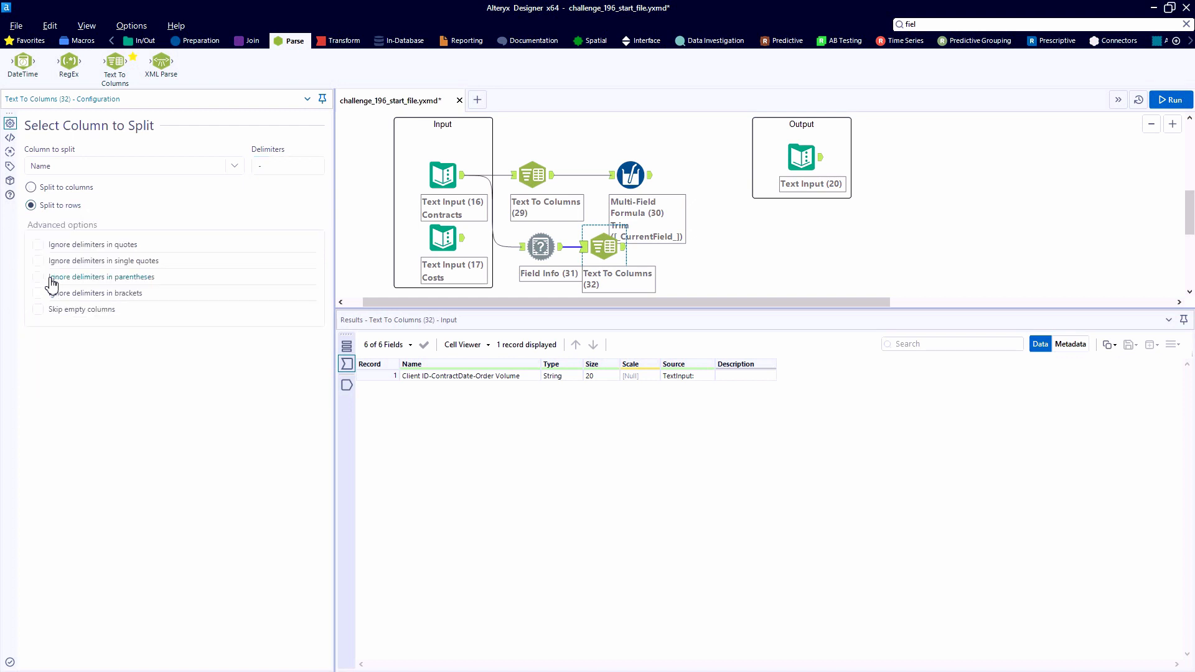
{"action": "key", "text": "ctrl+r"}
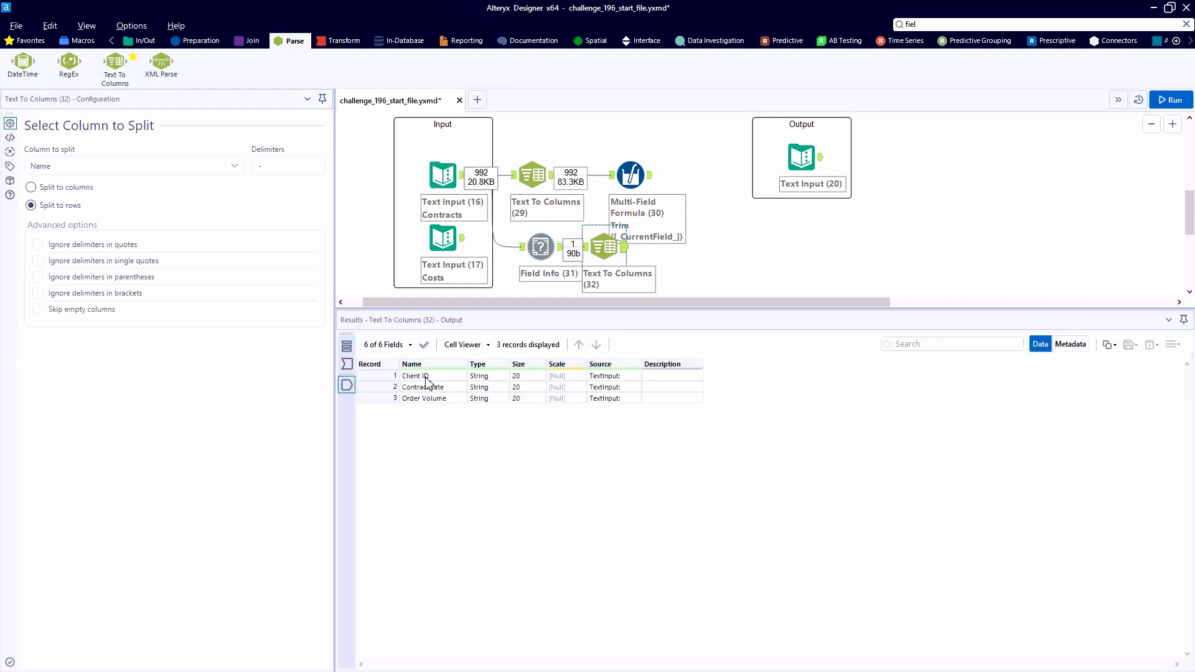
{"action": "left_click_drag", "start_coordinate": [427, 380], "coordinate": [423, 387]}
{"action": "left_click", "coordinate": [427, 400]}
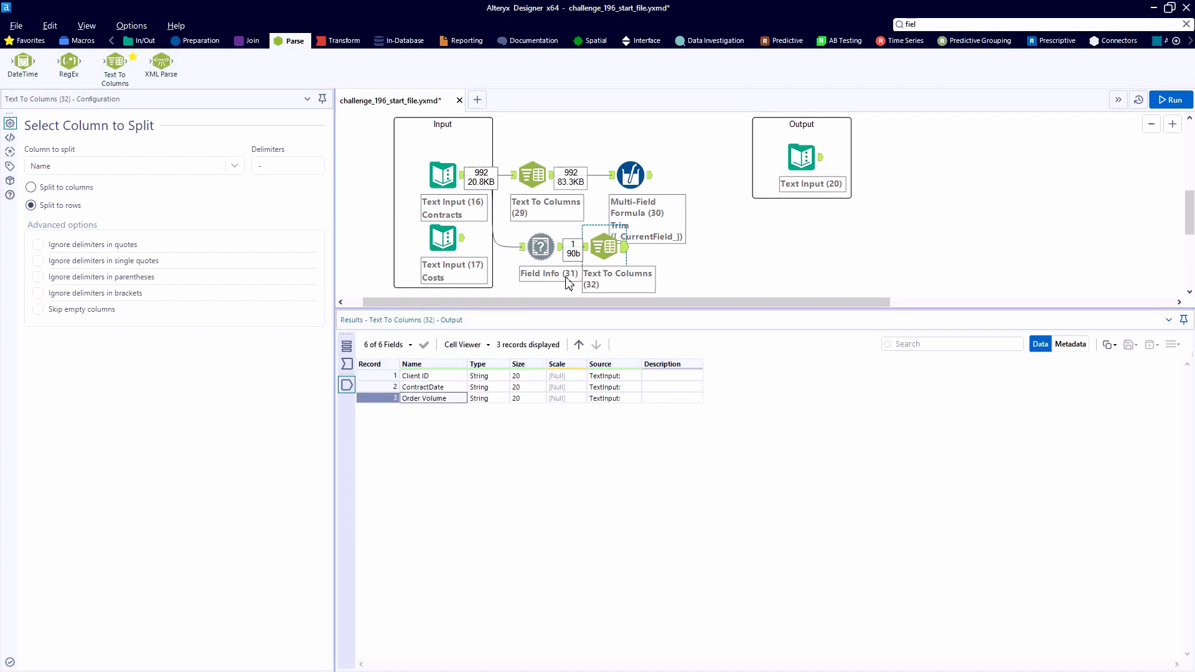
Step: Add a Record ID tool after the field-name split with its default RecordID column and run the workflow
{"action": "left_click", "coordinate": [194, 40]}
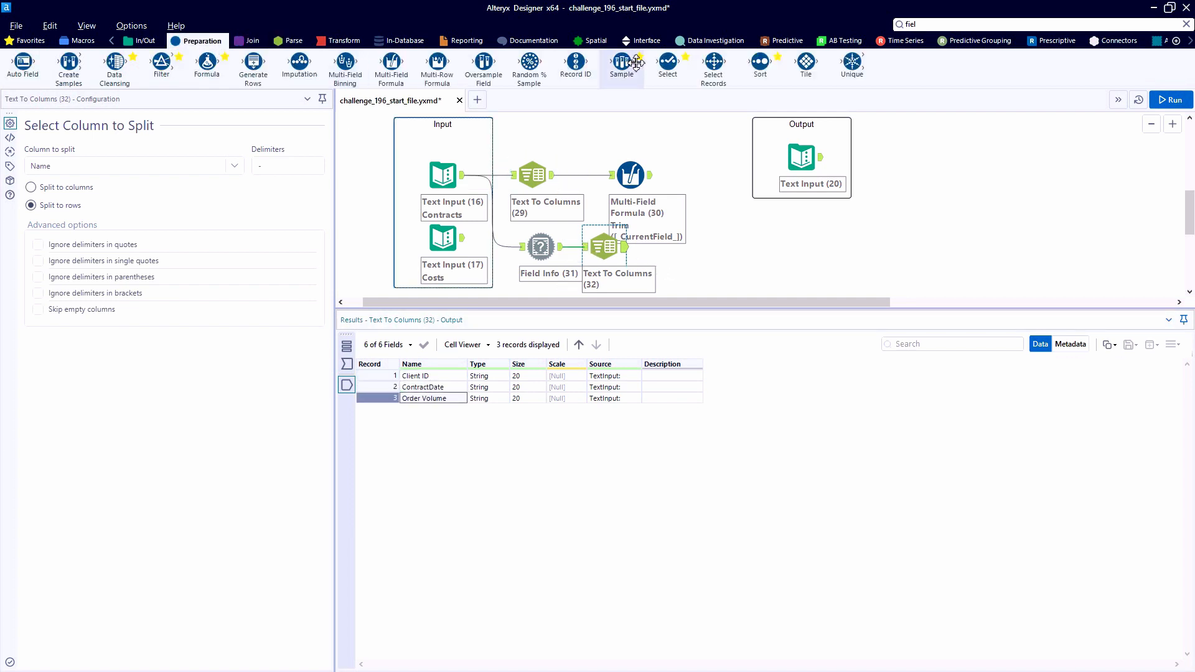
{"action": "left_click_drag", "start_coordinate": [576, 62], "coordinate": [675, 247]}
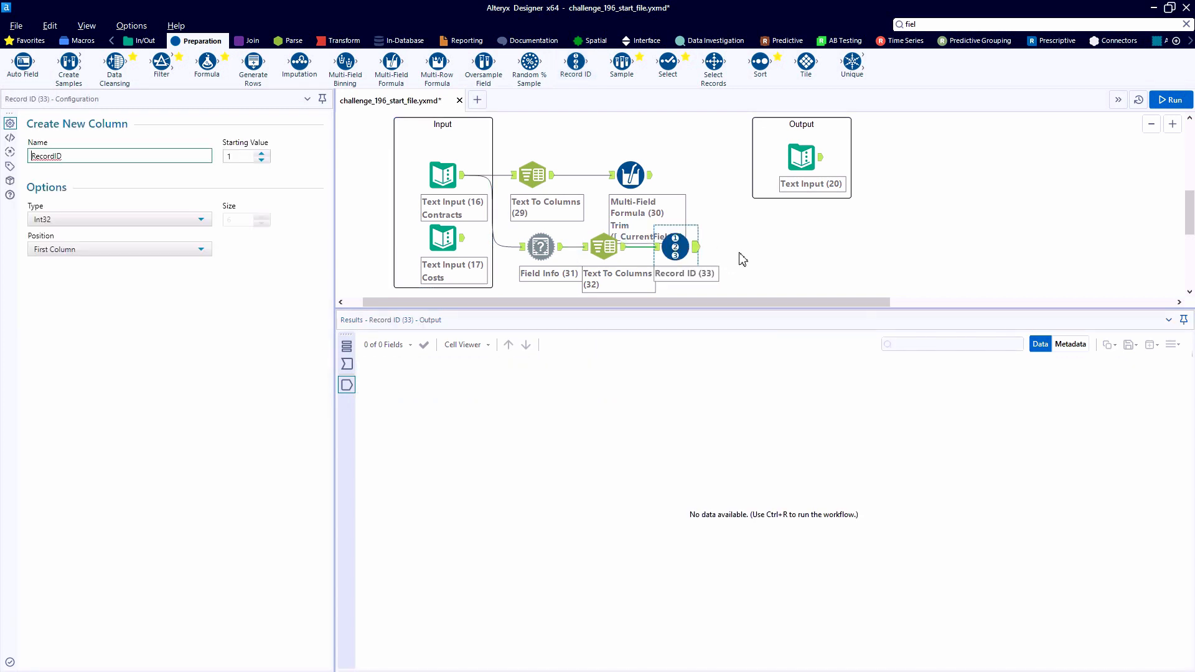
{"action": "key", "text": "ctrl+r"}
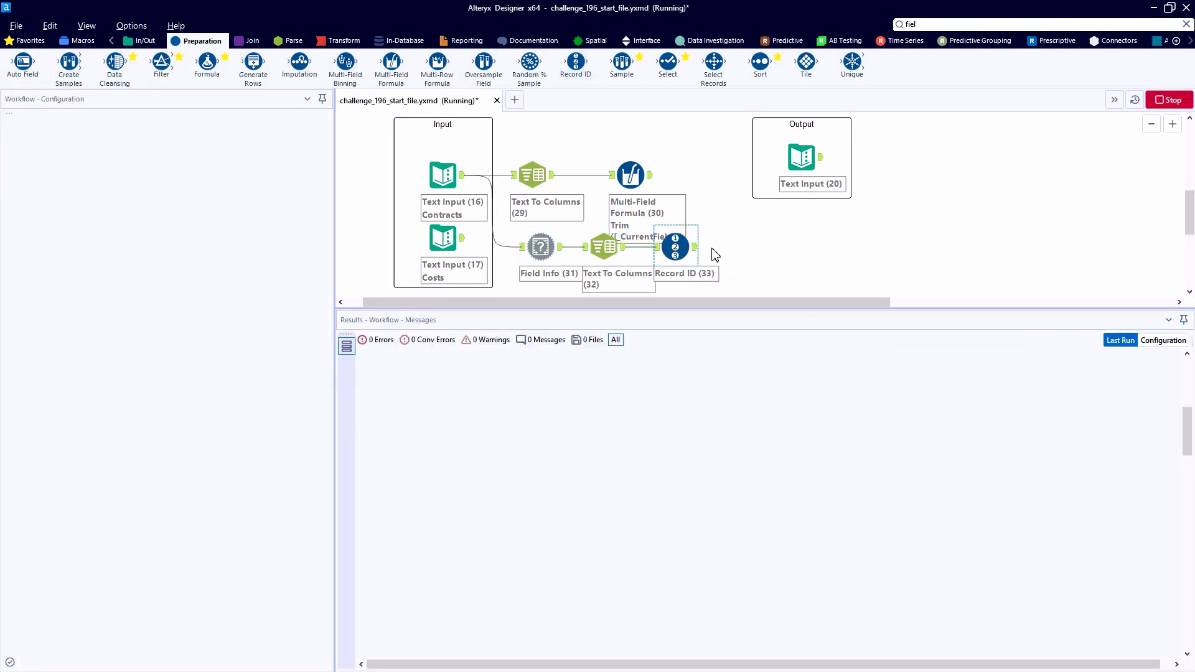
Step: Move the Field Info, Text To Columns and Record ID tools lower, clear of the Multi-Field Formula annotation
{"action": "left_click", "coordinate": [550, 246]}
{"action": "left_click_drag", "start_coordinate": [550, 246], "coordinate": [524, 273]}
{"action": "left_click", "coordinate": [664, 273]}
{"action": "scroll", "coordinate": [677, 282], "scroll_direction": "down", "scroll_amount": 1}
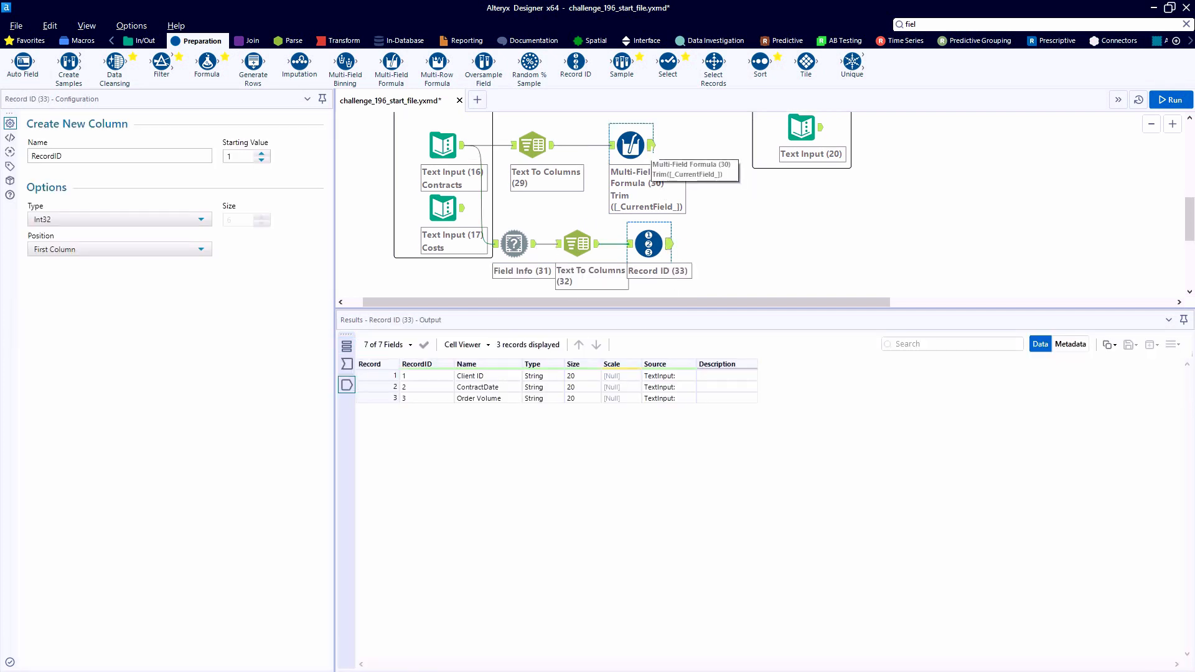
Step: Add a Dynamic Rename tool after the Multi-Field Formula and connect the Record ID output to its right input
{"action": "left_click", "coordinate": [630, 147]}
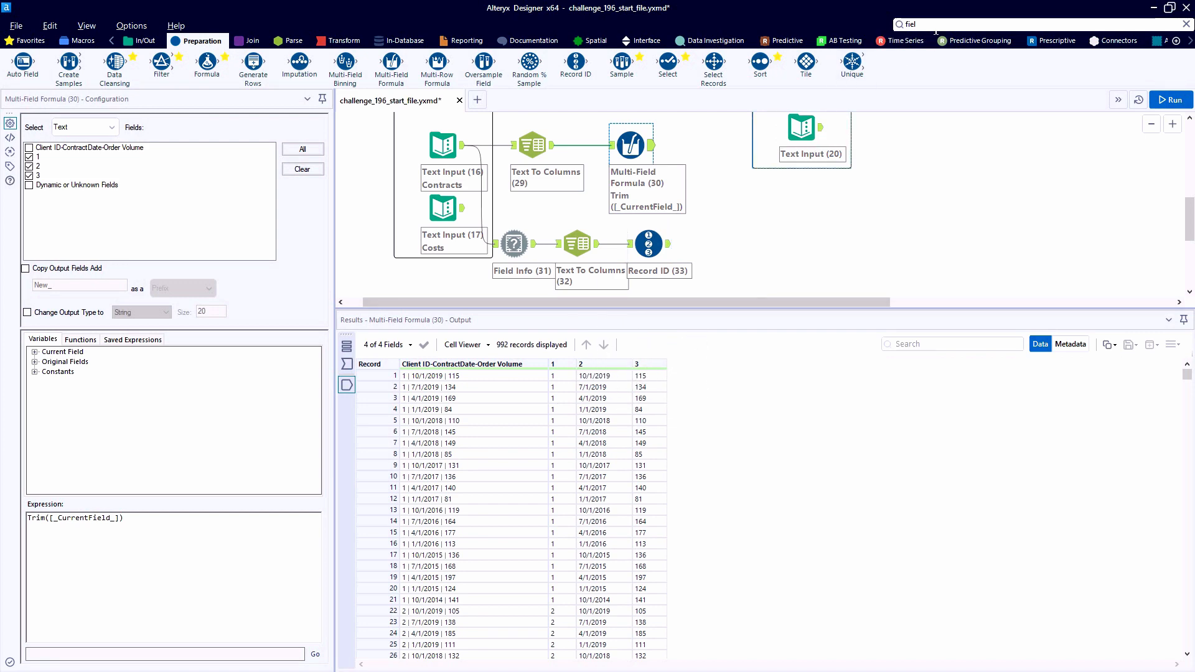
{"action": "left_click", "coordinate": [909, 24]}
{"action": "type", "text": "dyn"}
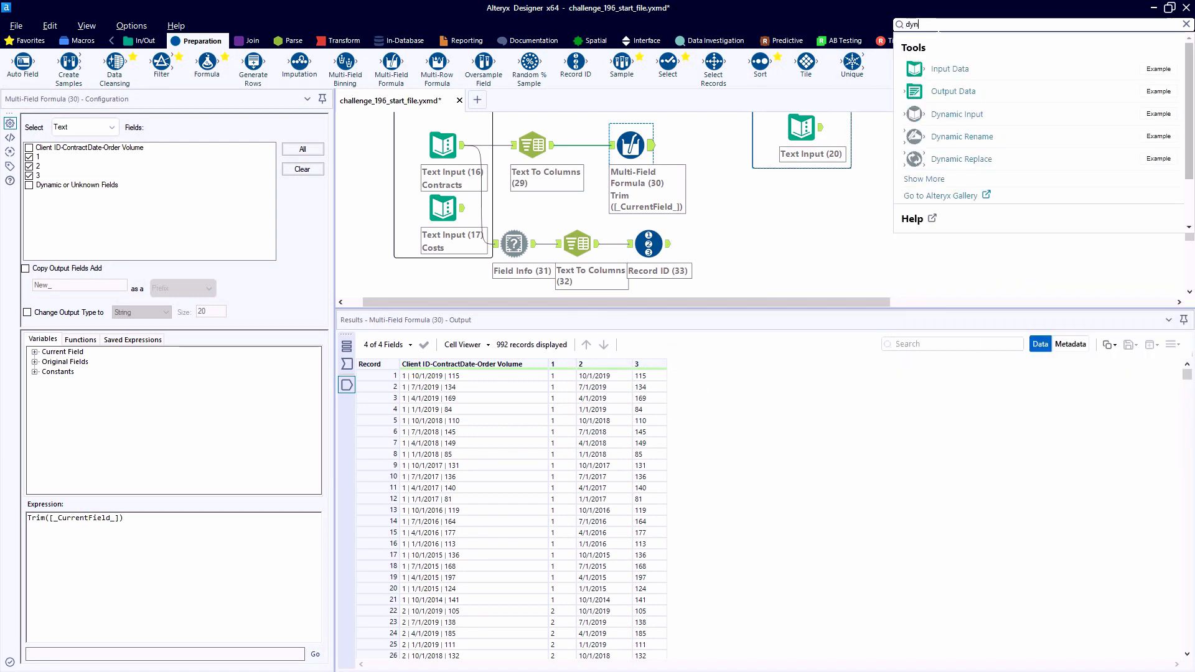
{"action": "left_click_drag", "start_coordinate": [962, 136], "coordinate": [720, 212]}
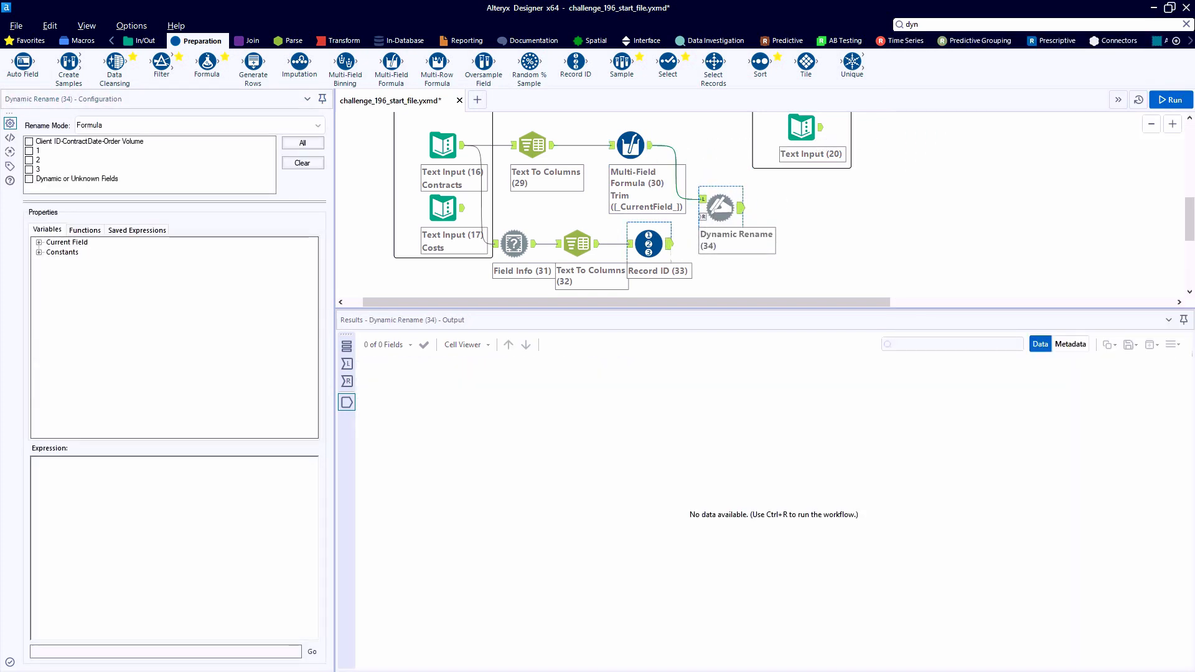
{"action": "left_click_drag", "start_coordinate": [669, 243], "coordinate": [702, 216]}
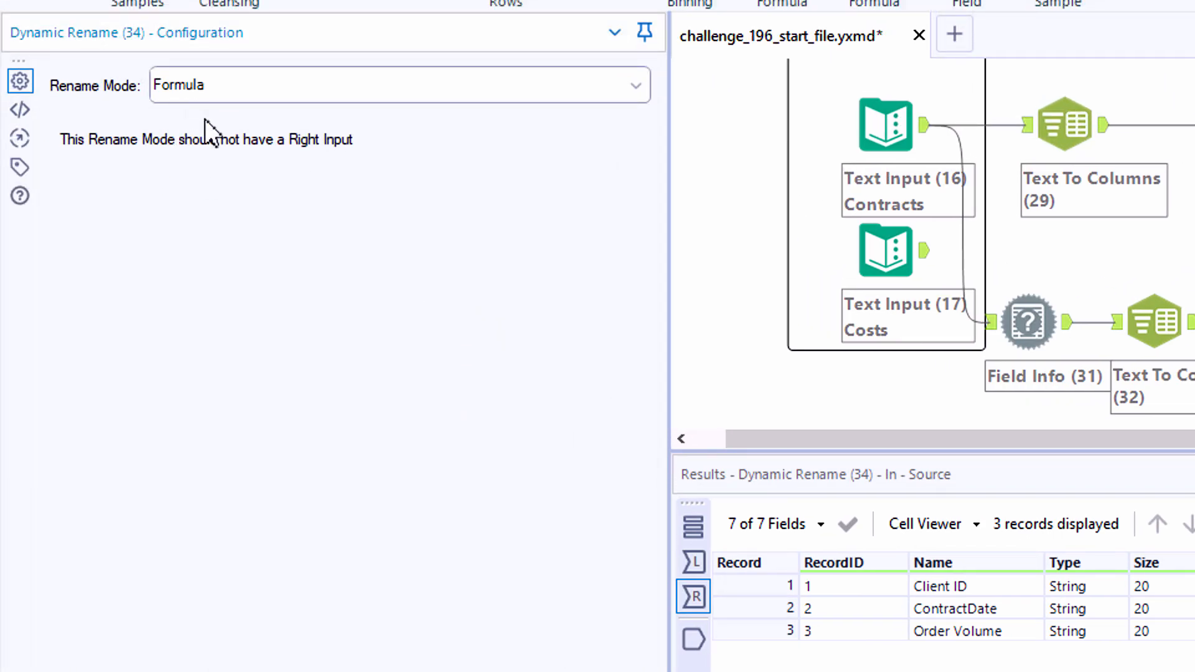
Step: Set Dynamic Rename to take field names from right input rows, ignore count mismatches, and map old names from RecordID to new names from Name
{"action": "left_click", "coordinate": [211, 96]}
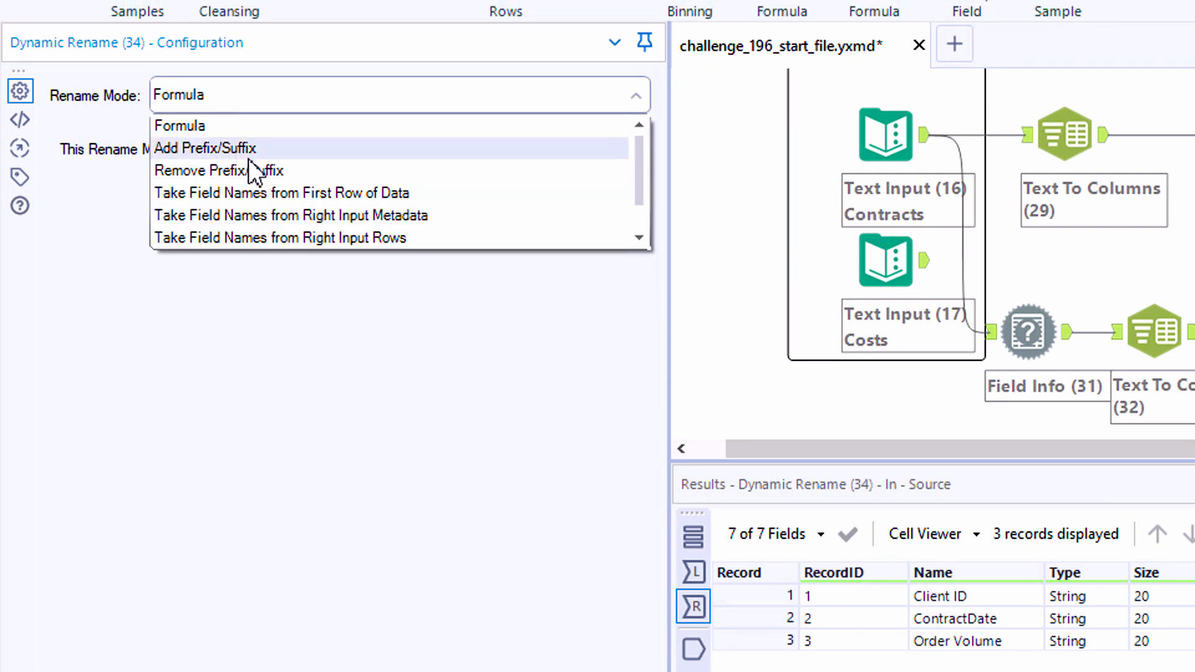
{"action": "left_click", "coordinate": [312, 231]}
{"action": "left_click", "coordinate": [164, 173]}
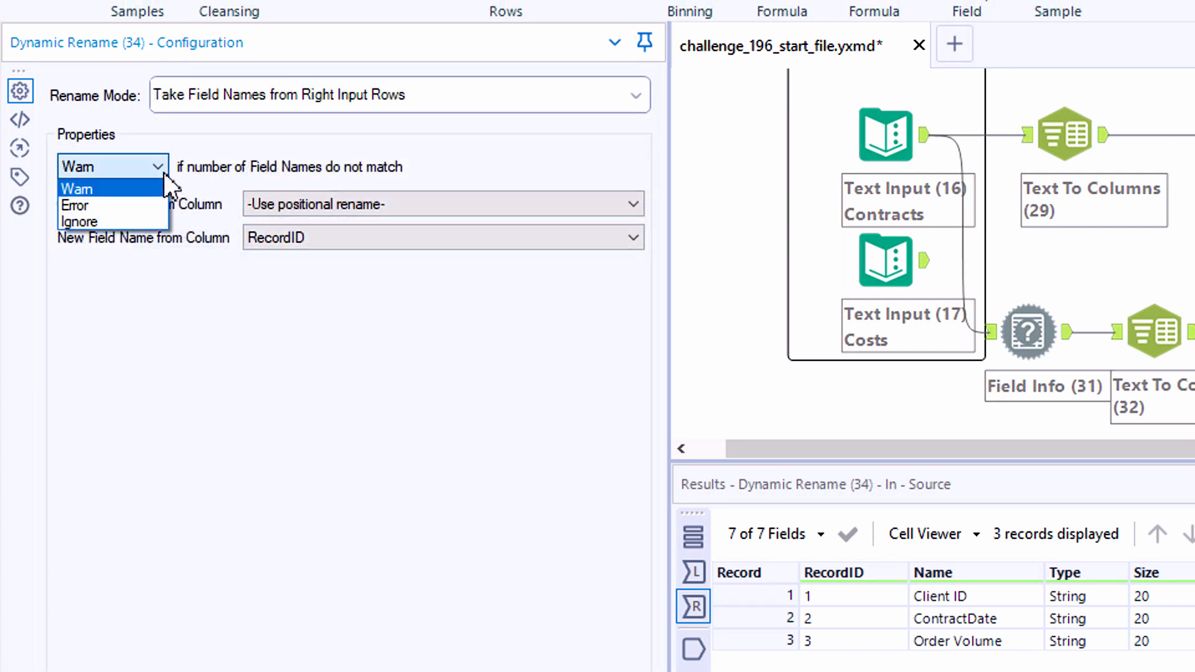
{"action": "left_click", "coordinate": [141, 222]}
{"action": "left_click", "coordinate": [290, 204]}
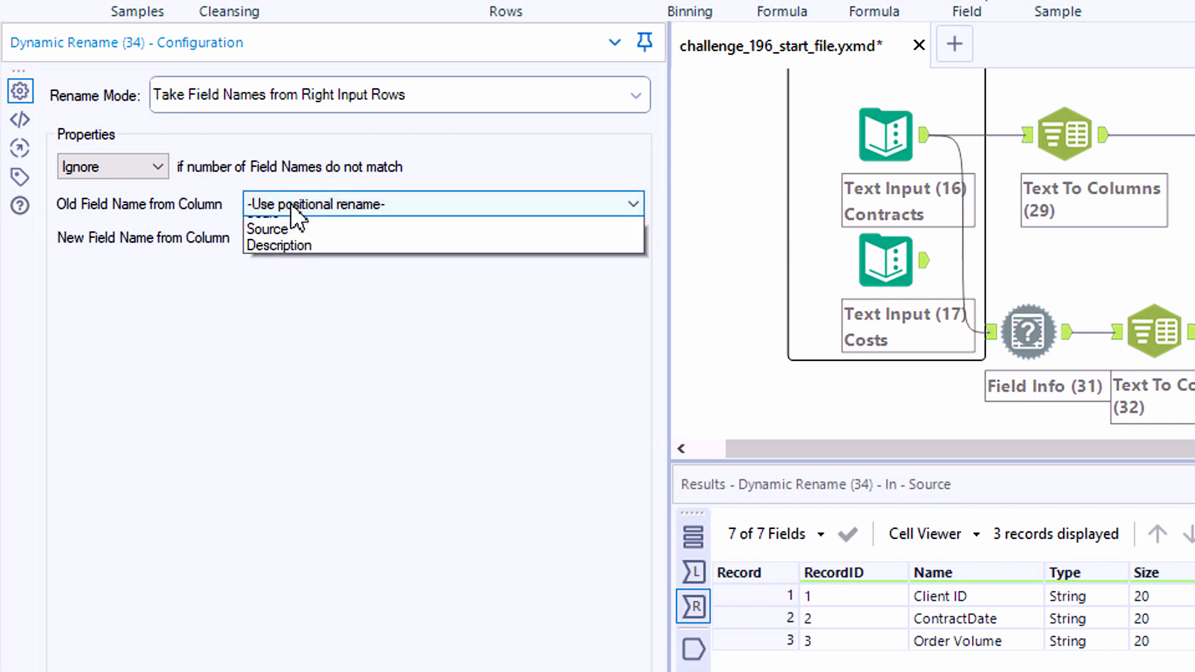
{"action": "left_click", "coordinate": [324, 245]}
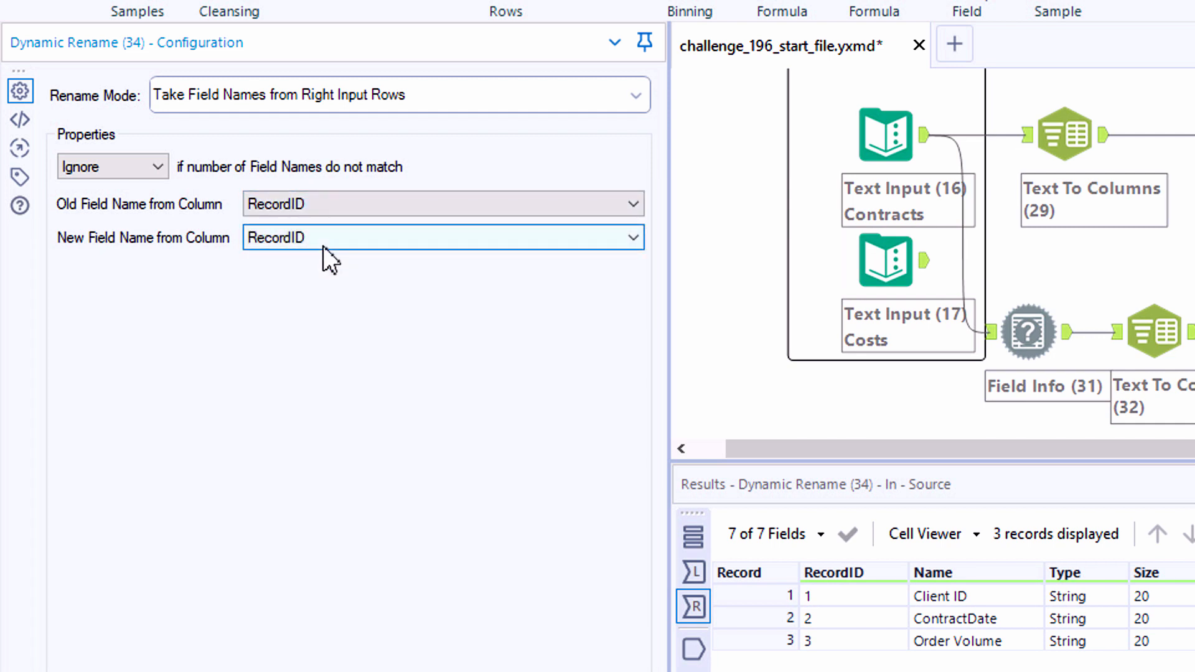
{"action": "left_click", "coordinate": [320, 242]}
{"action": "left_click", "coordinate": [319, 272]}
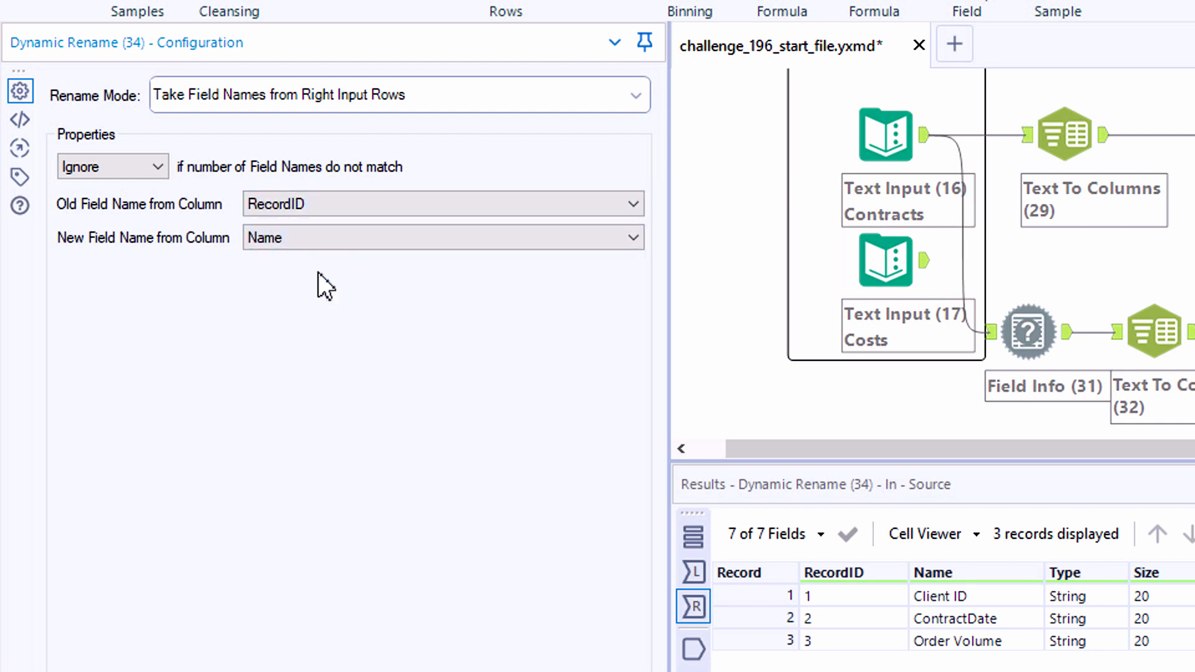
Step: Examine how RecordID pairs with Name in the Dynamic Rename source data and compare it with the numbered target columns
{"action": "left_click", "coordinate": [871, 596]}
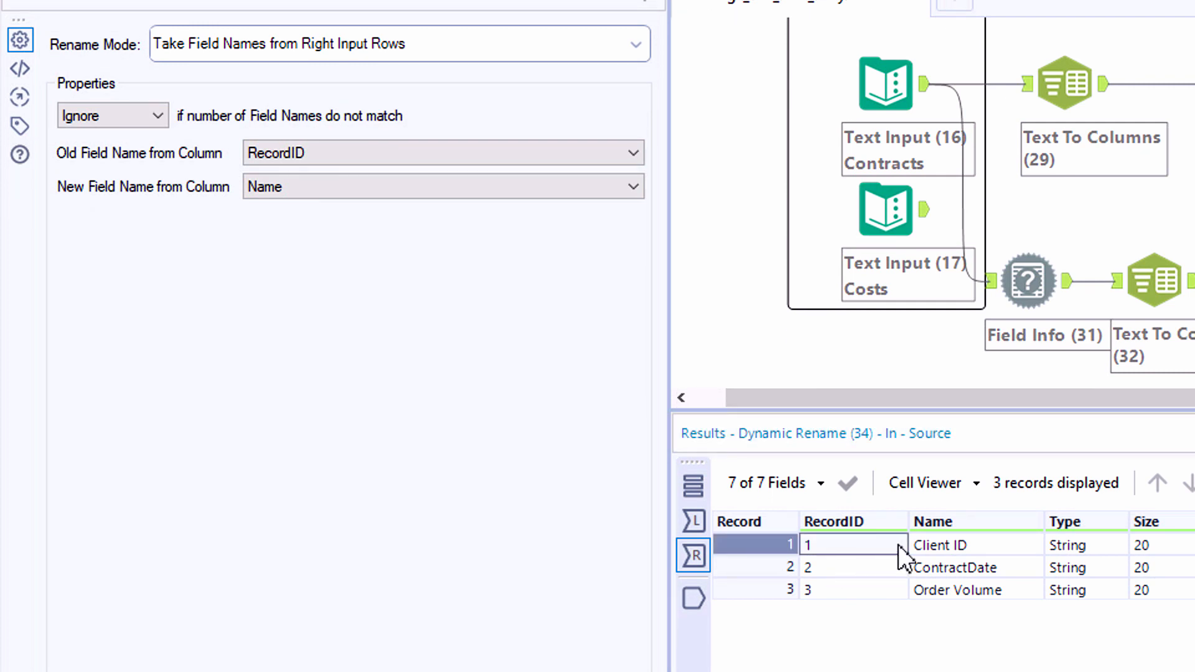
{"action": "left_click", "coordinate": [917, 598]}
{"action": "left_click", "coordinate": [918, 566]}
{"action": "left_click", "coordinate": [906, 572]}
{"action": "left_click", "coordinate": [899, 582]}
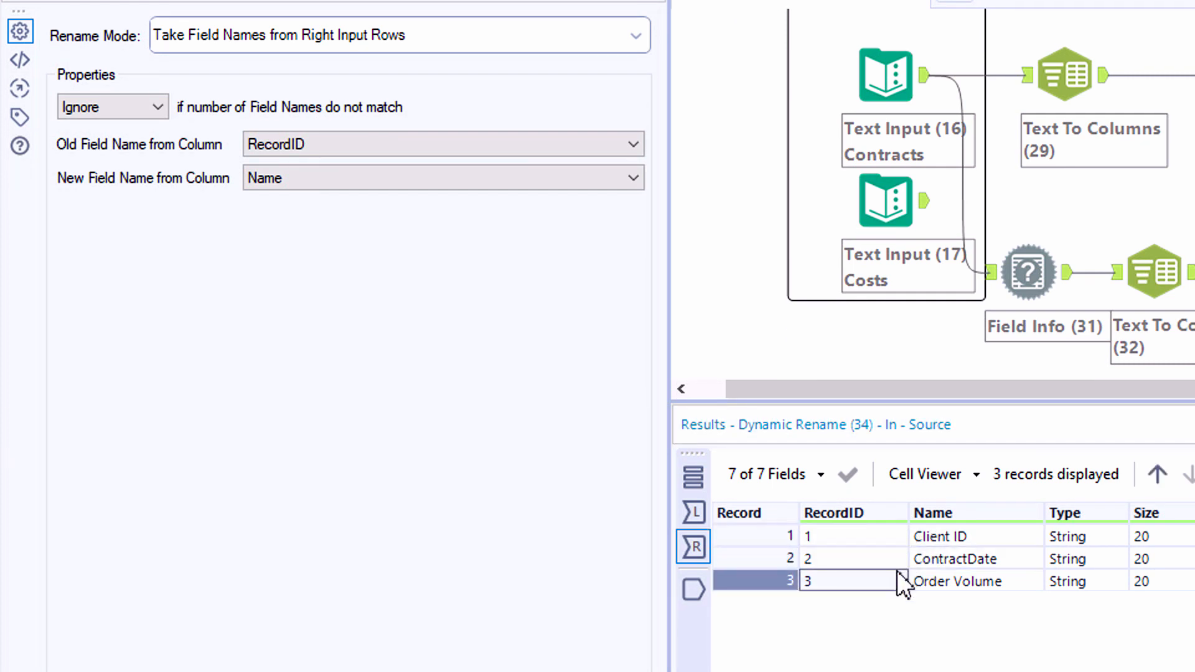
{"action": "left_click", "coordinate": [917, 581]}
{"action": "left_click", "coordinate": [695, 513]}
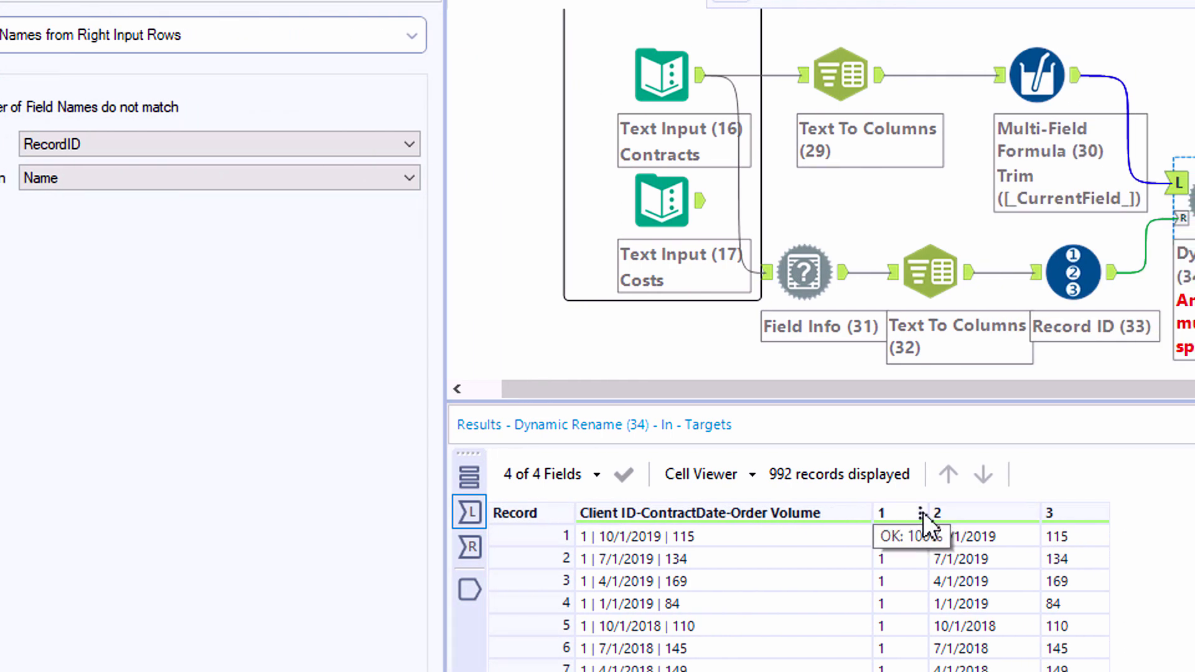
Step: Run the workflow and compare the column names in the Dynamic Rename output with its target input
{"action": "key", "text": "ctrl+r"}
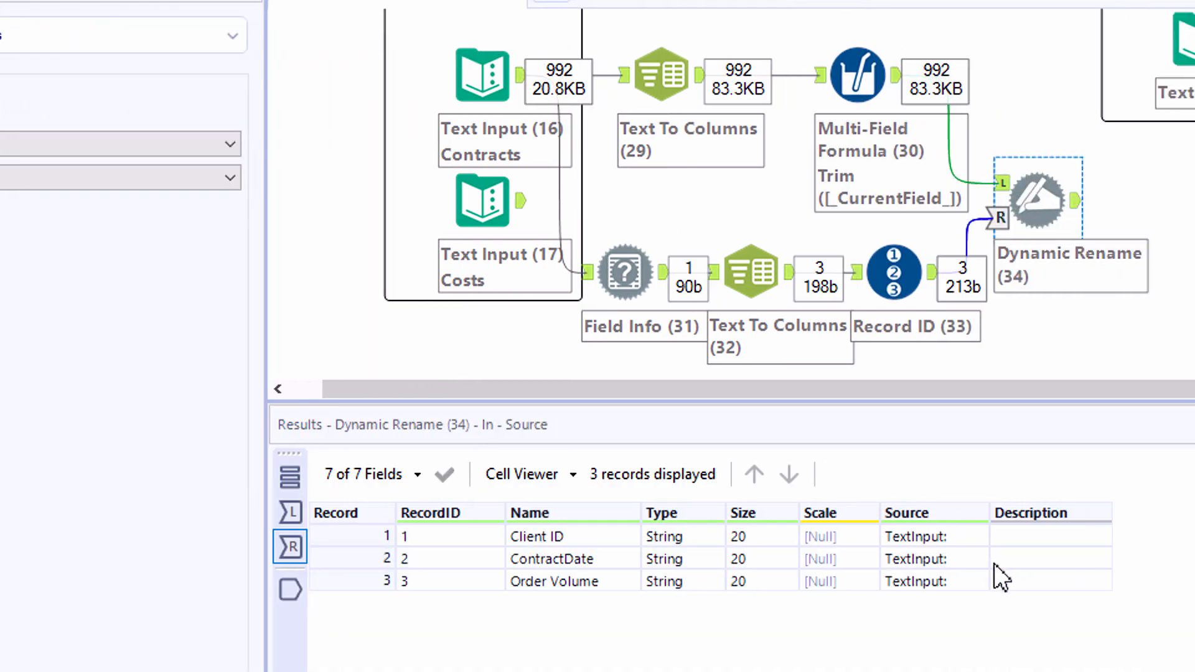
{"action": "left_click", "coordinate": [301, 587]}
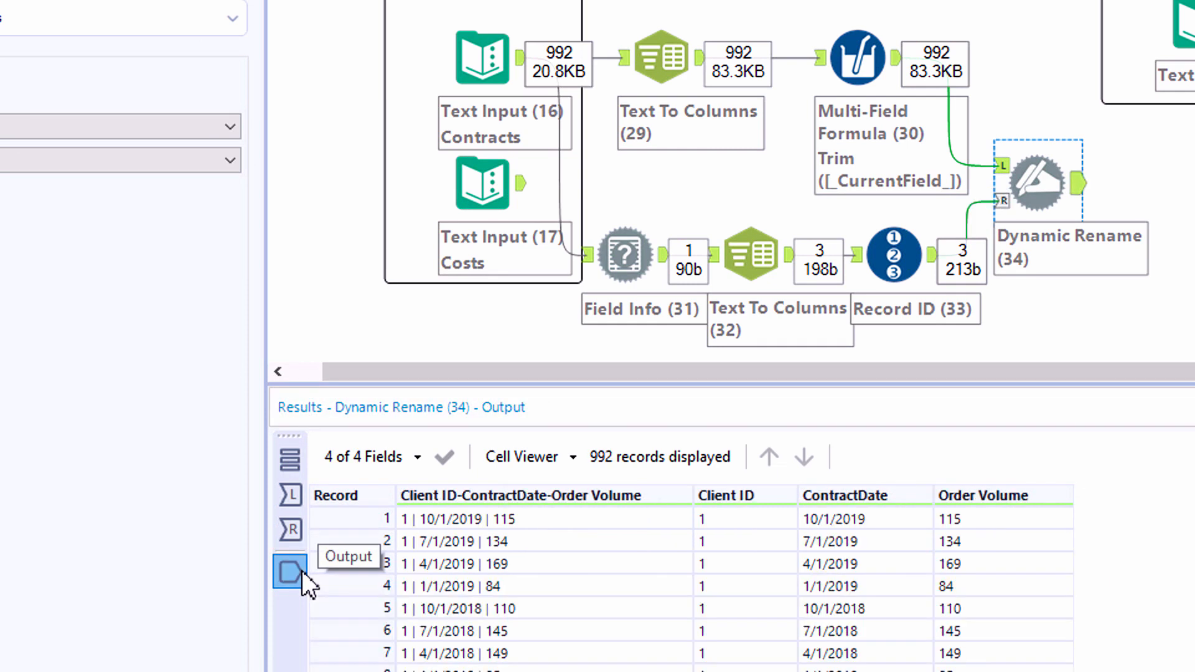
{"action": "left_click", "coordinate": [286, 506]}
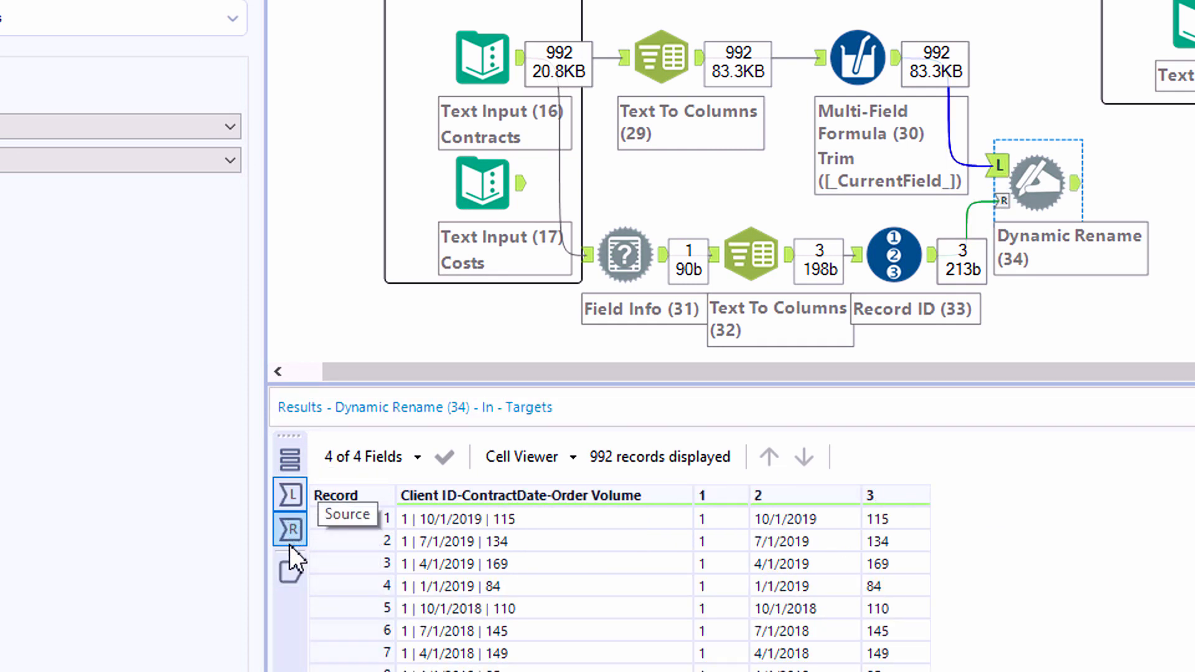
{"action": "left_click", "coordinate": [290, 566]}
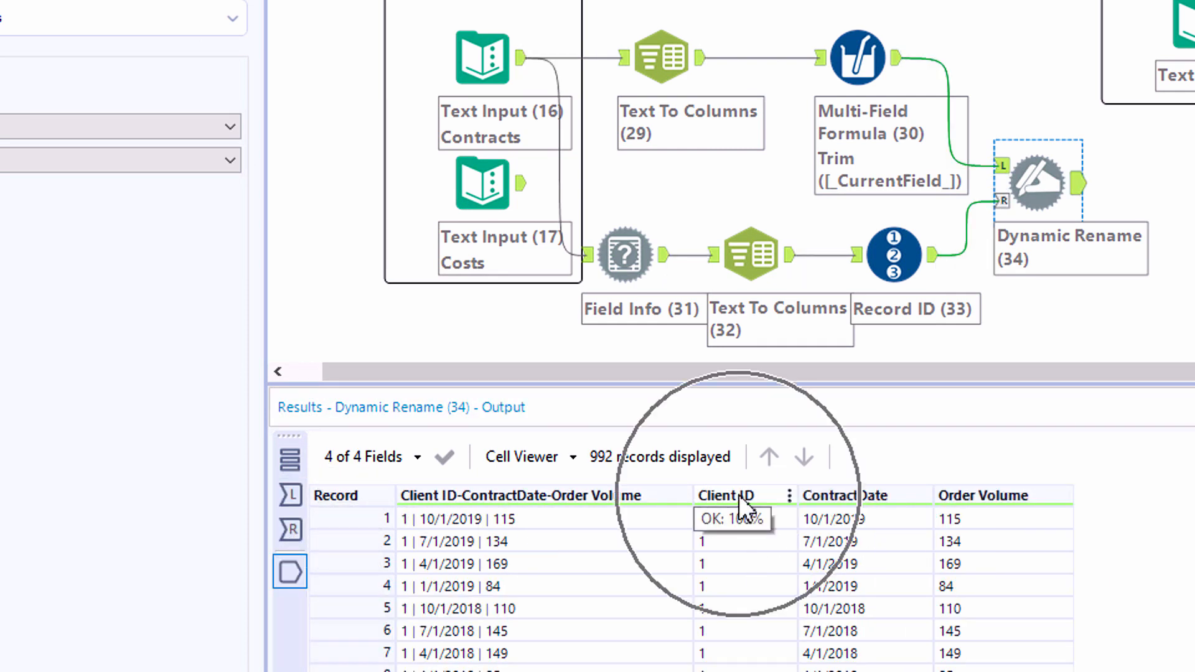
{"action": "key", "text": "ctrl"}
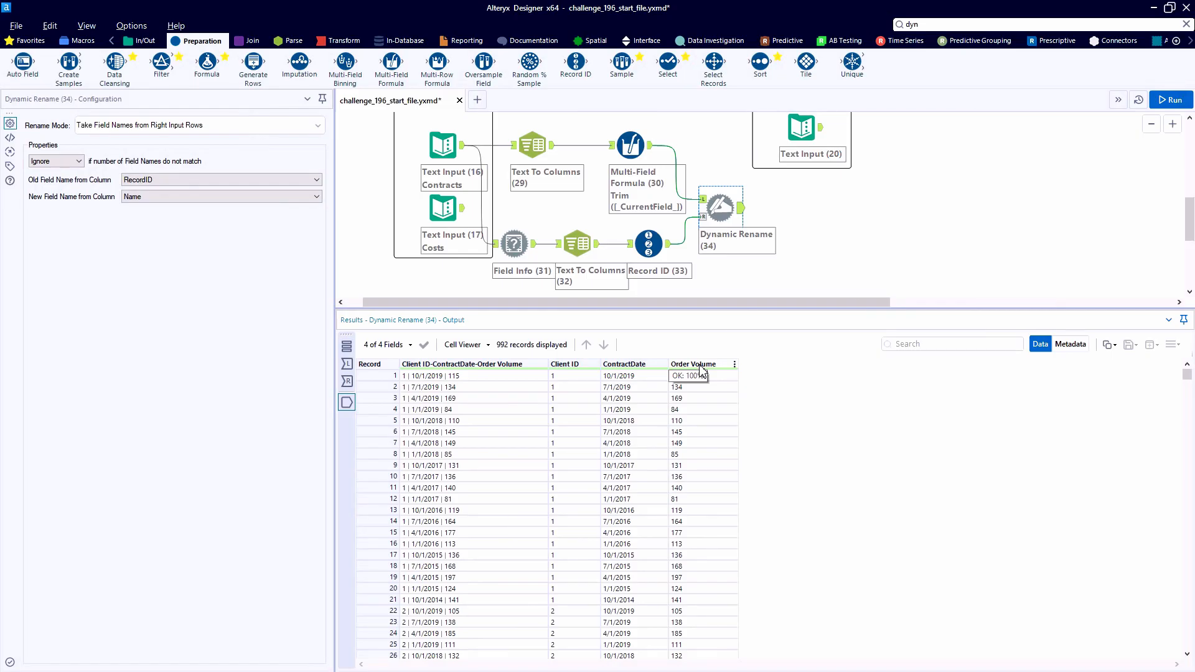
Step: Add a DateTime tool after Dynamic Rename, convert ContractDate from the MM/dd/yyyy string format into DateTime_Out, and run the workflow
{"action": "left_click", "coordinate": [286, 42]}
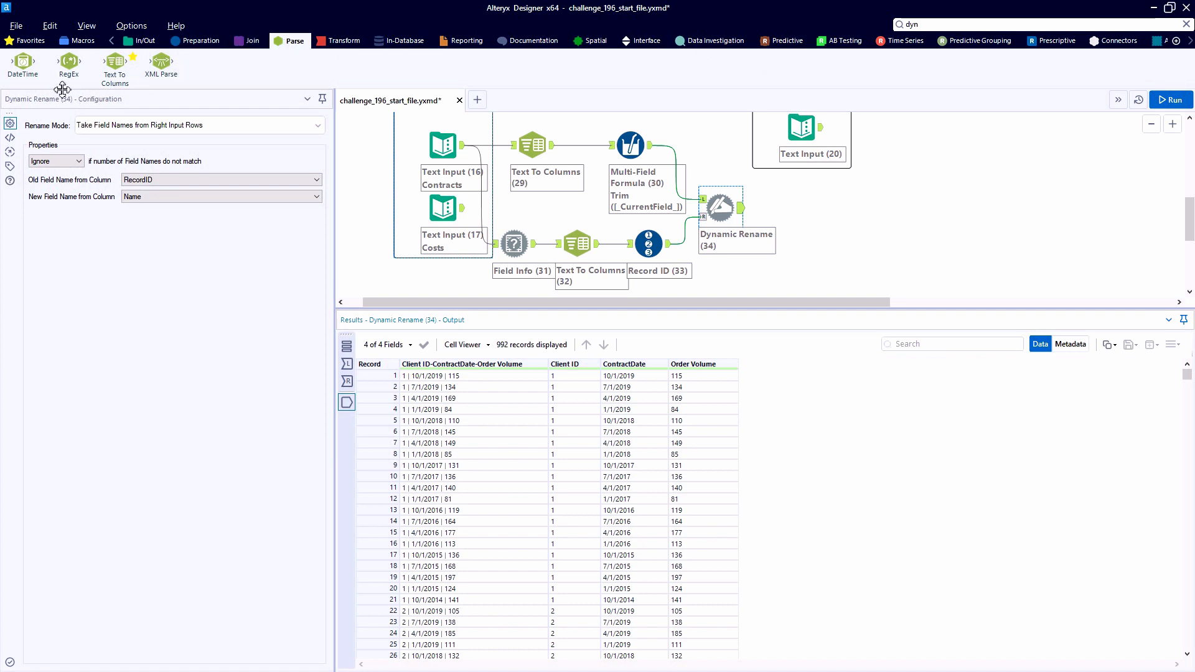
{"action": "left_click_drag", "start_coordinate": [23, 62], "coordinate": [788, 195]}
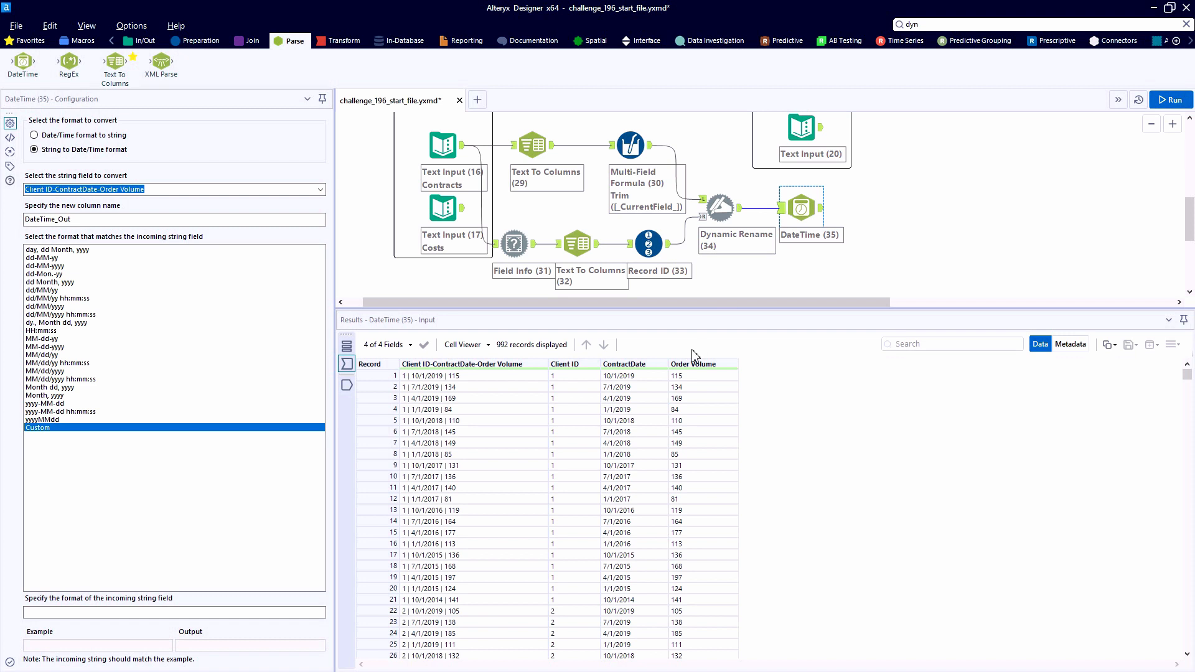
{"action": "mouse_move", "coordinate": [630, 376]}
{"action": "left_mouse_down"}
{"action": "mouse_move", "coordinate": [629, 455]}
{"action": "mouse_move", "coordinate": [628, 376]}
{"action": "left_mouse_up"}
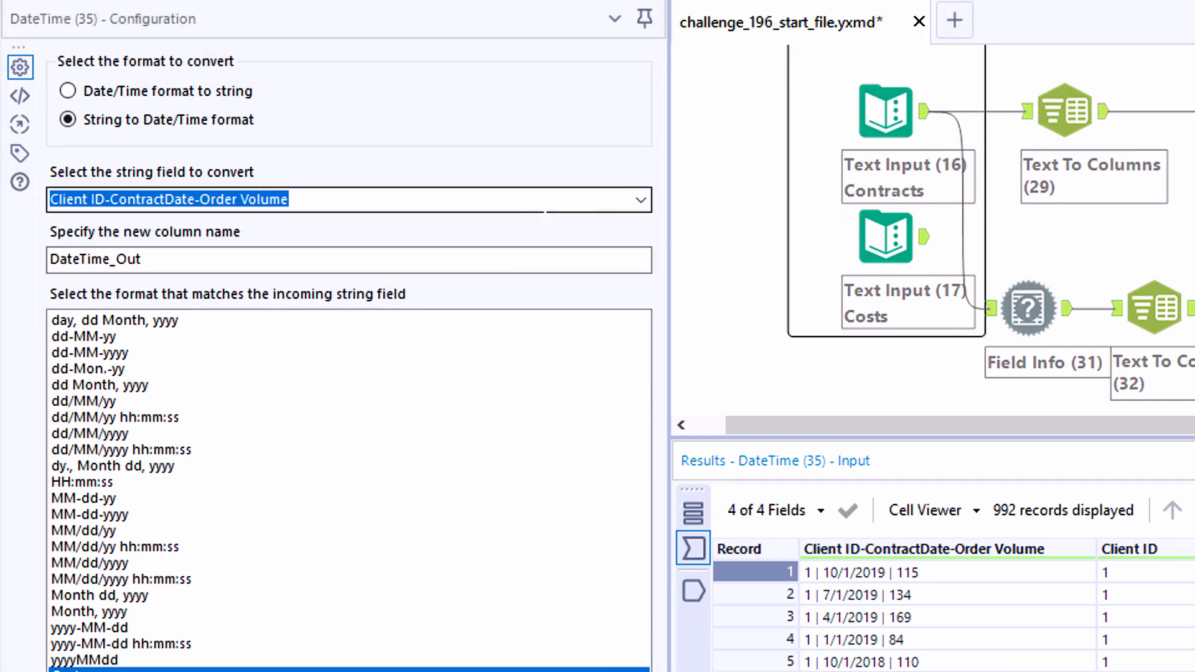
{"action": "left_click", "coordinate": [640, 200]}
{"action": "left_click", "coordinate": [577, 249]}
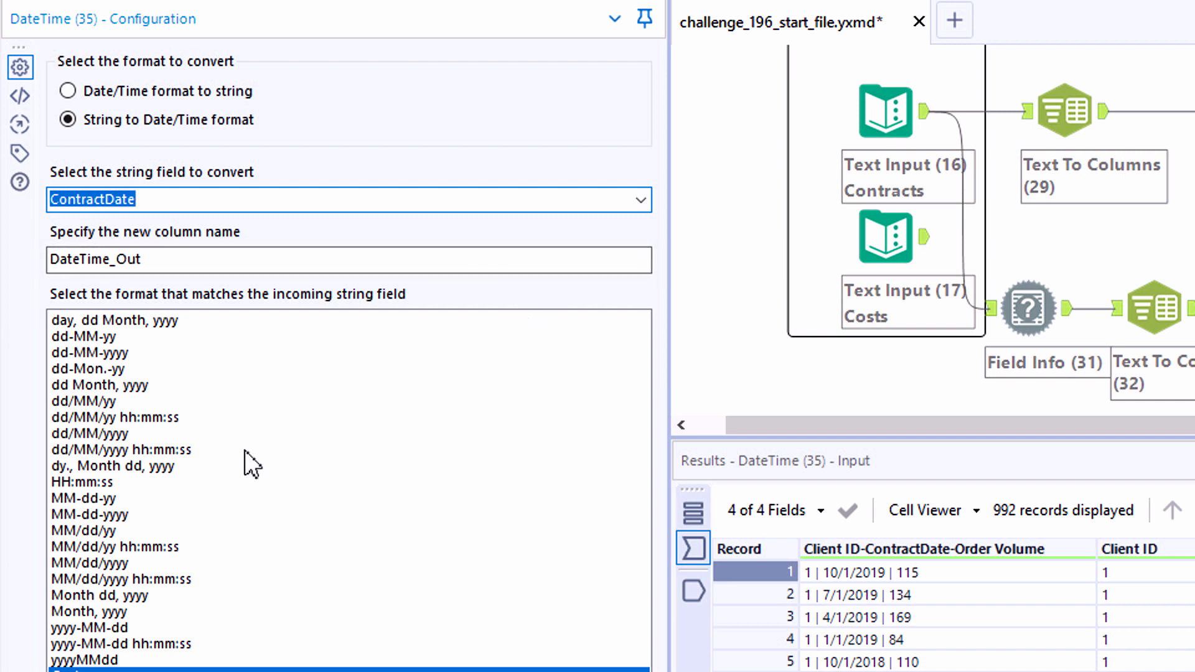
{"action": "left_click", "coordinate": [117, 562]}
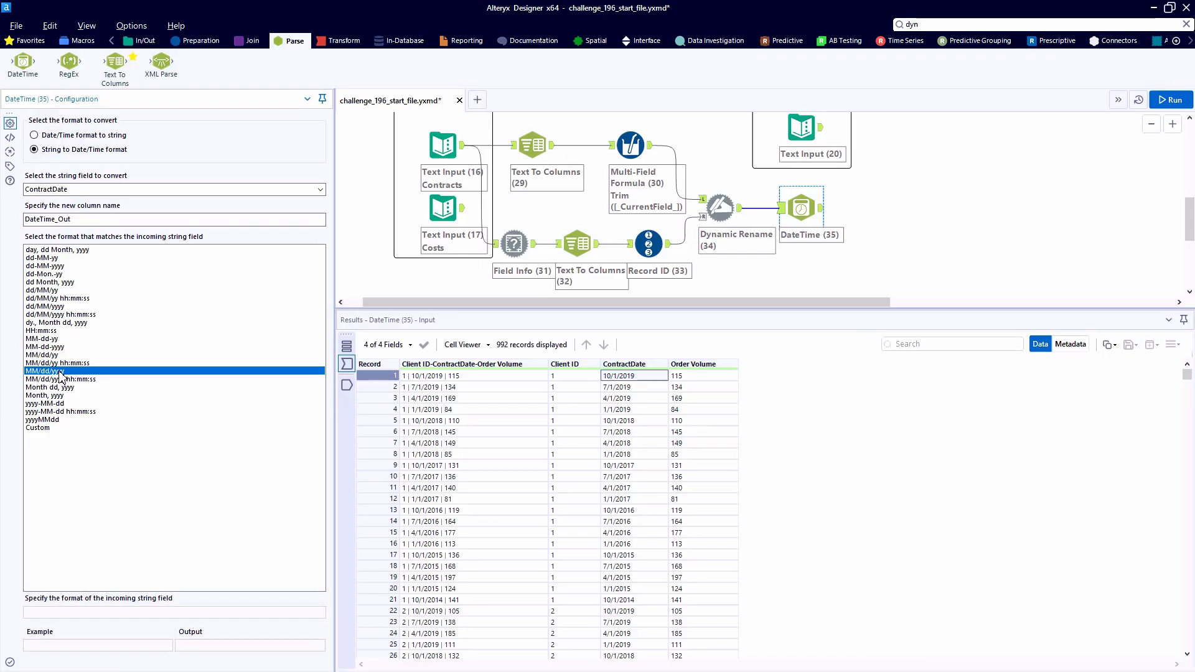
{"action": "key", "text": "ctrl+r"}
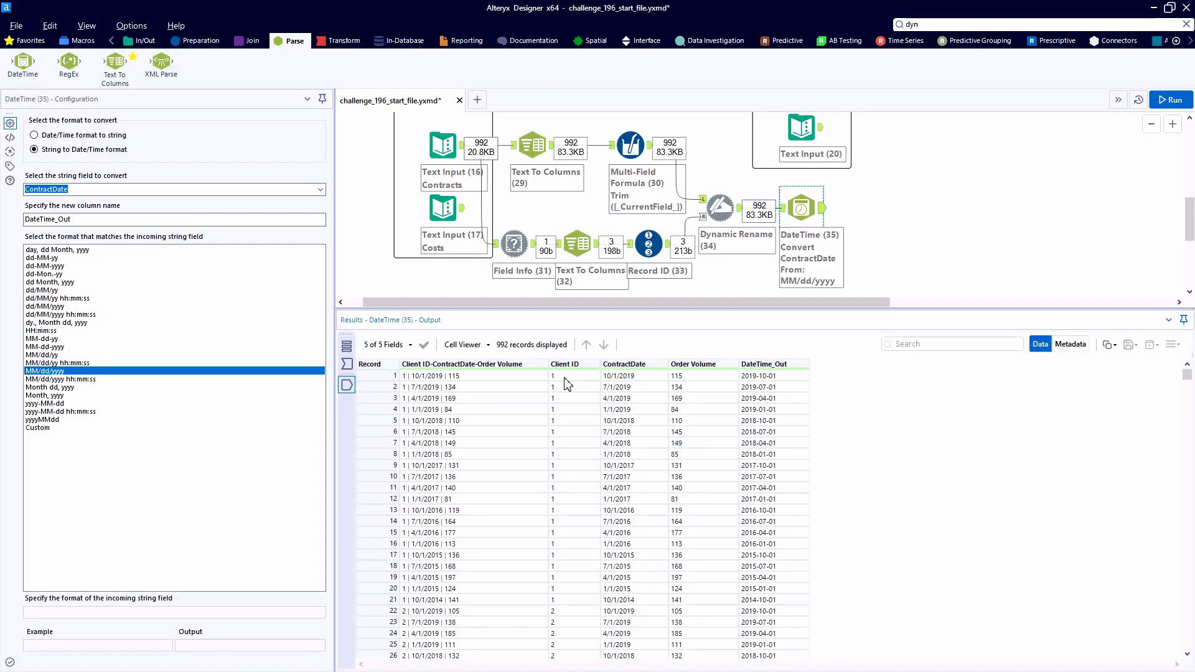
{"action": "left_click", "coordinate": [624, 377]}
{"action": "left_click", "coordinate": [778, 377]}
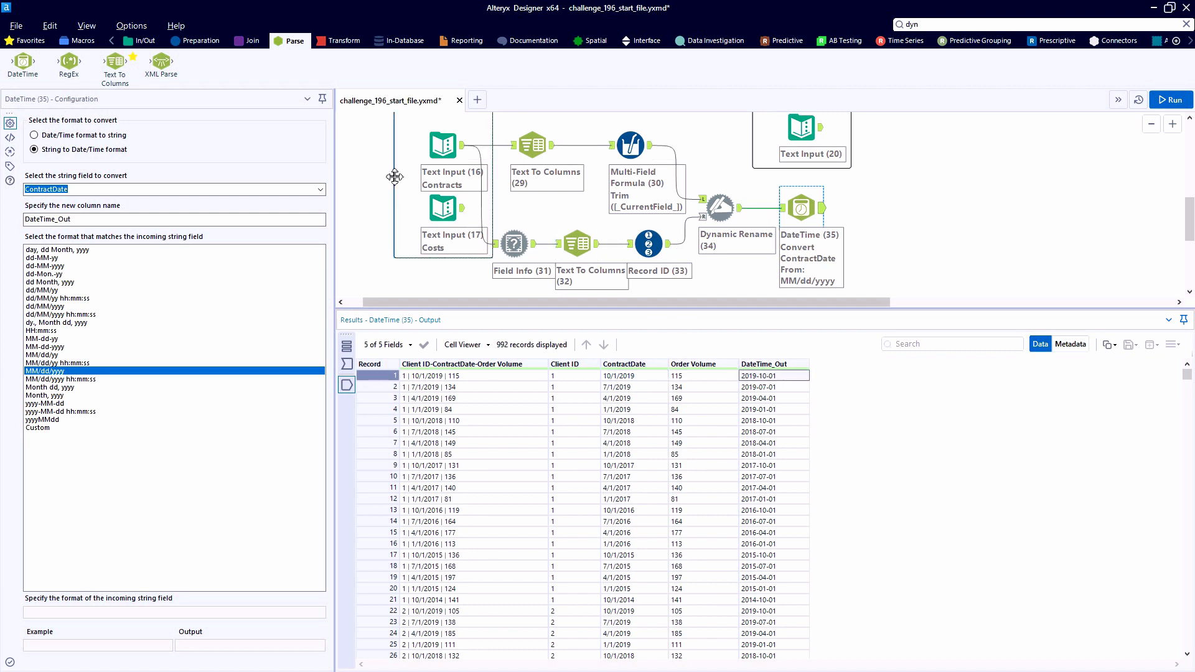
Step: Add a Sort tool after DateTime that sorts by Client ID ascending and DateTime_Out ascending
{"action": "left_click", "coordinate": [199, 40]}
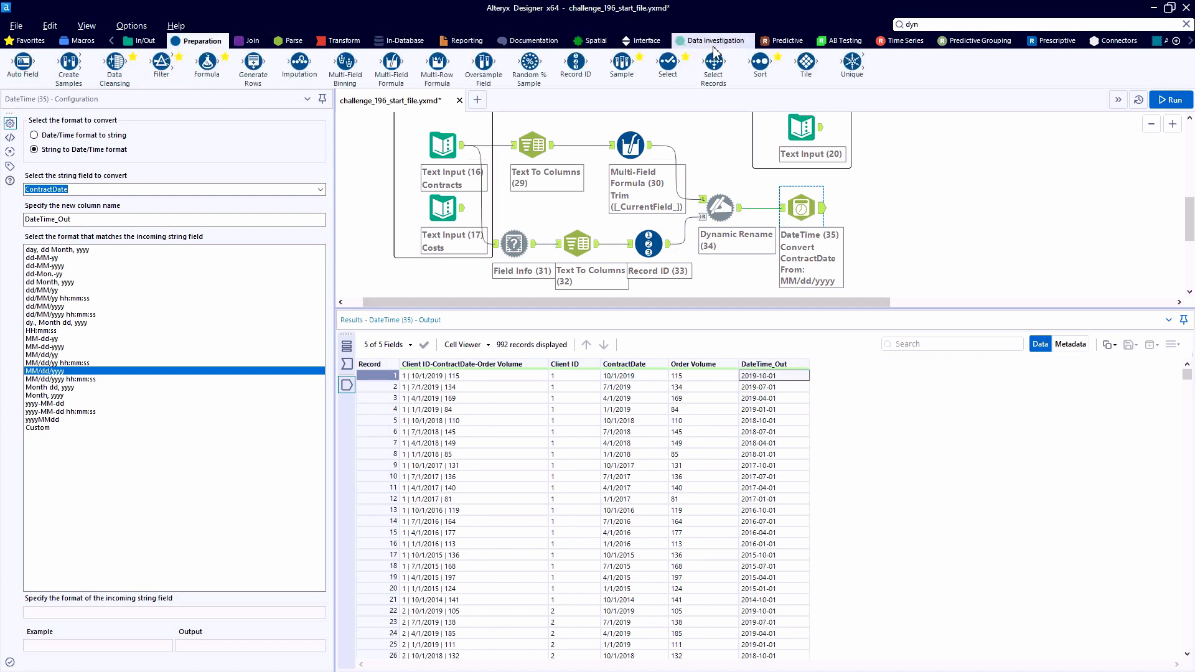
{"action": "left_click_drag", "start_coordinate": [760, 62], "coordinate": [890, 210]}
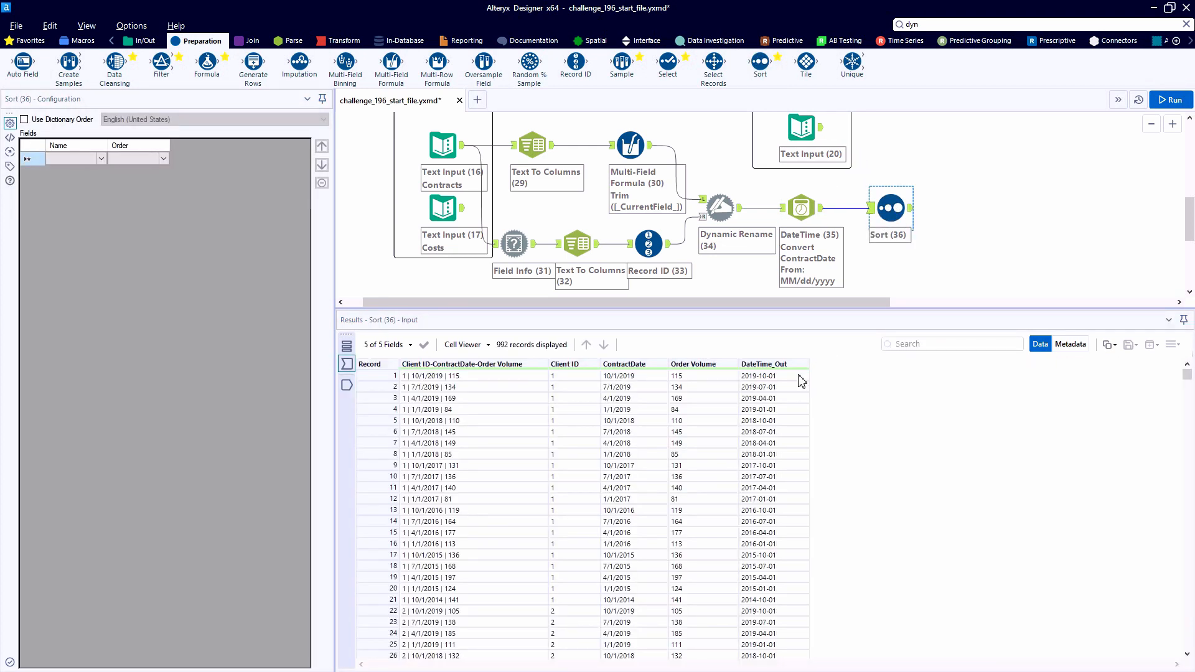
{"action": "left_click", "coordinate": [85, 160]}
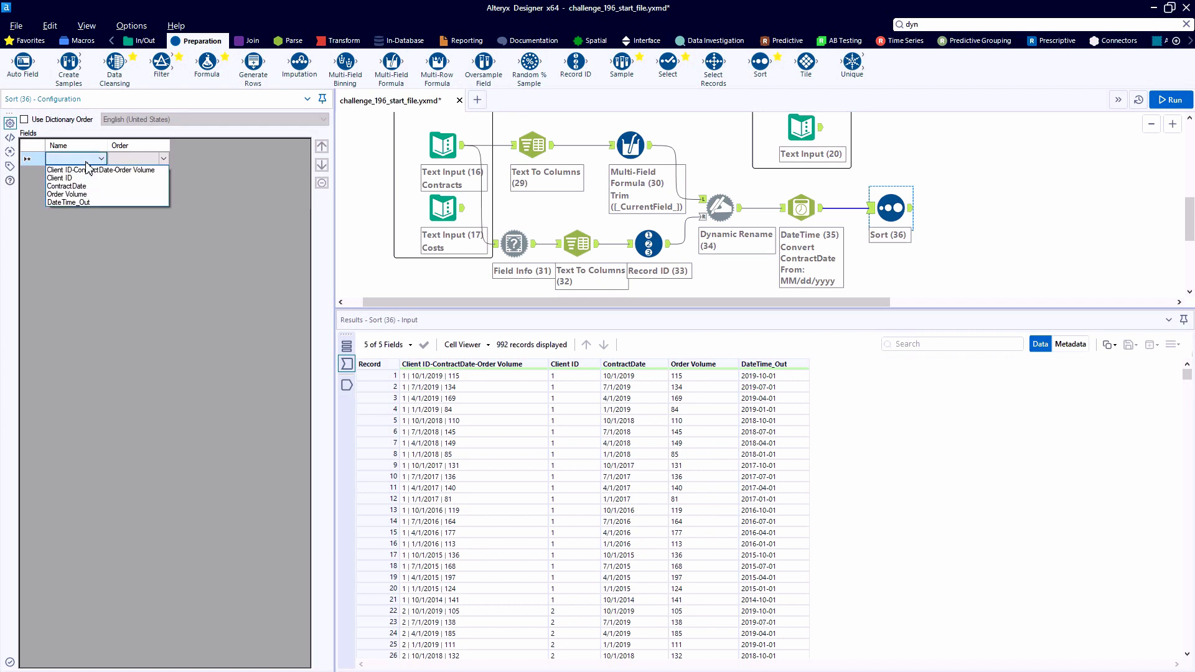
{"action": "left_click", "coordinate": [81, 177]}
{"action": "left_click", "coordinate": [81, 172]}
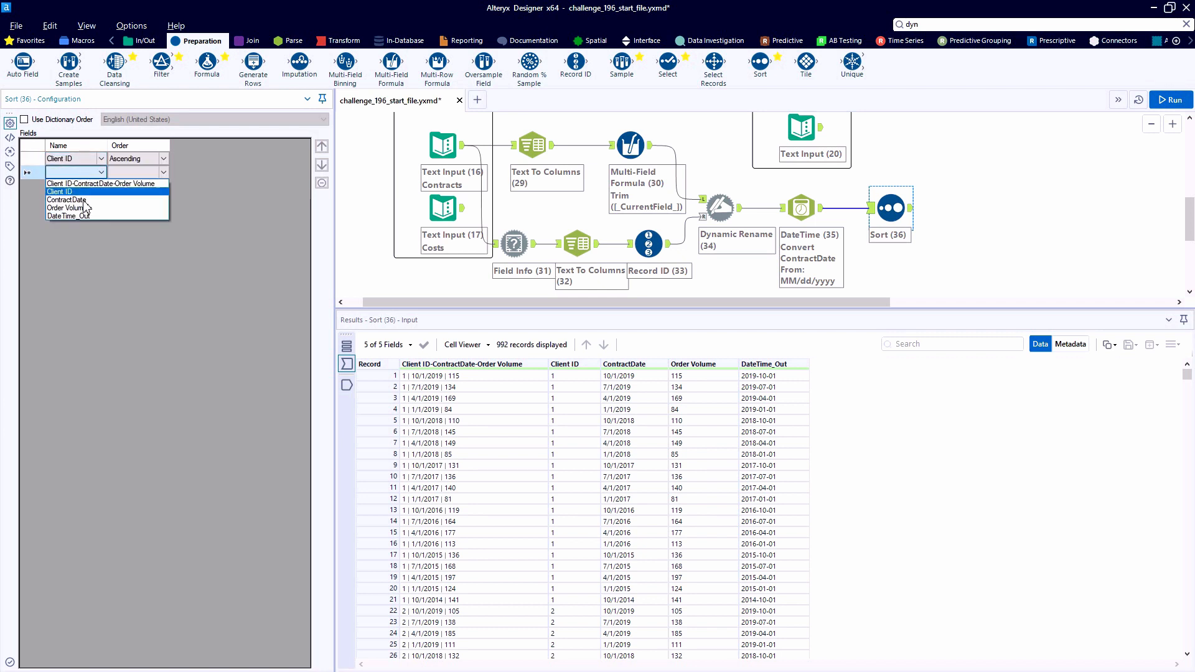
{"action": "left_click", "coordinate": [82, 218]}
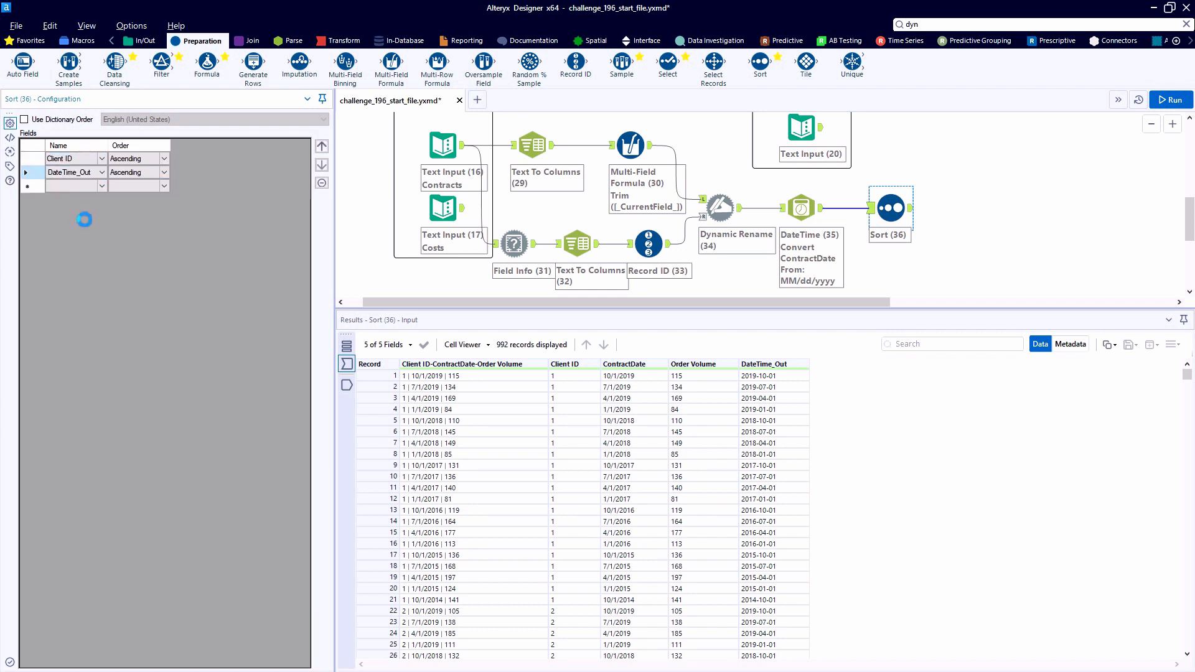
Step: Run the workflow and check the date order of the first client's records in the Sort output
{"action": "key", "text": "ctrl+r"}
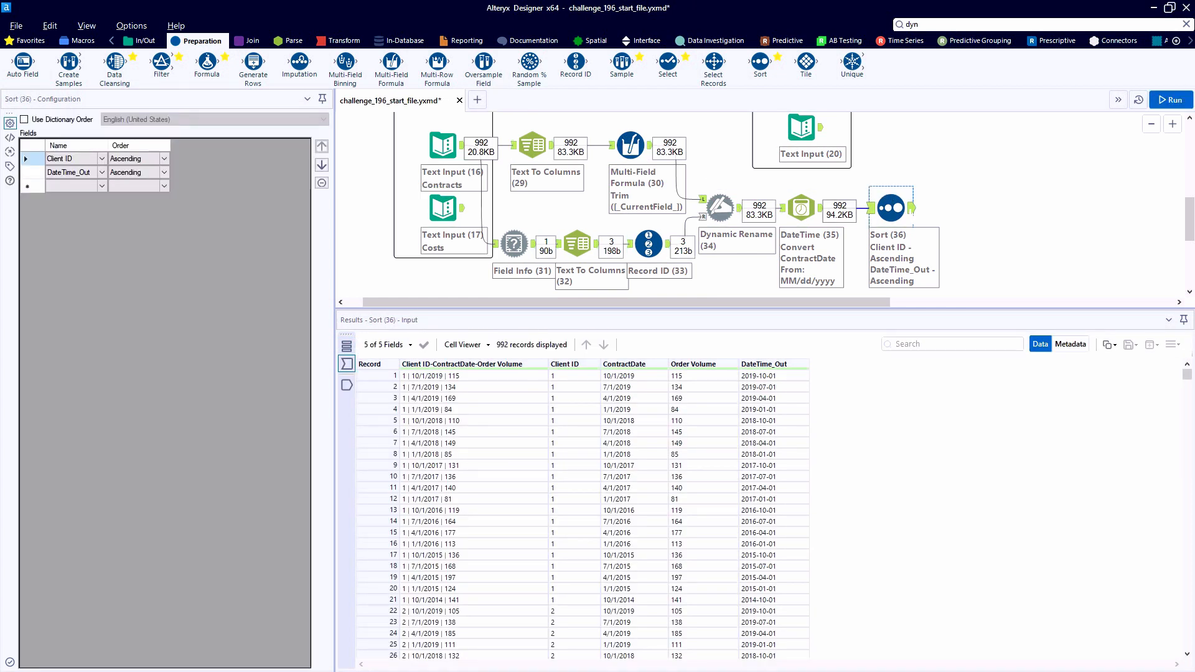
{"action": "left_click", "coordinate": [347, 386]}
{"action": "left_click", "coordinate": [565, 376]}
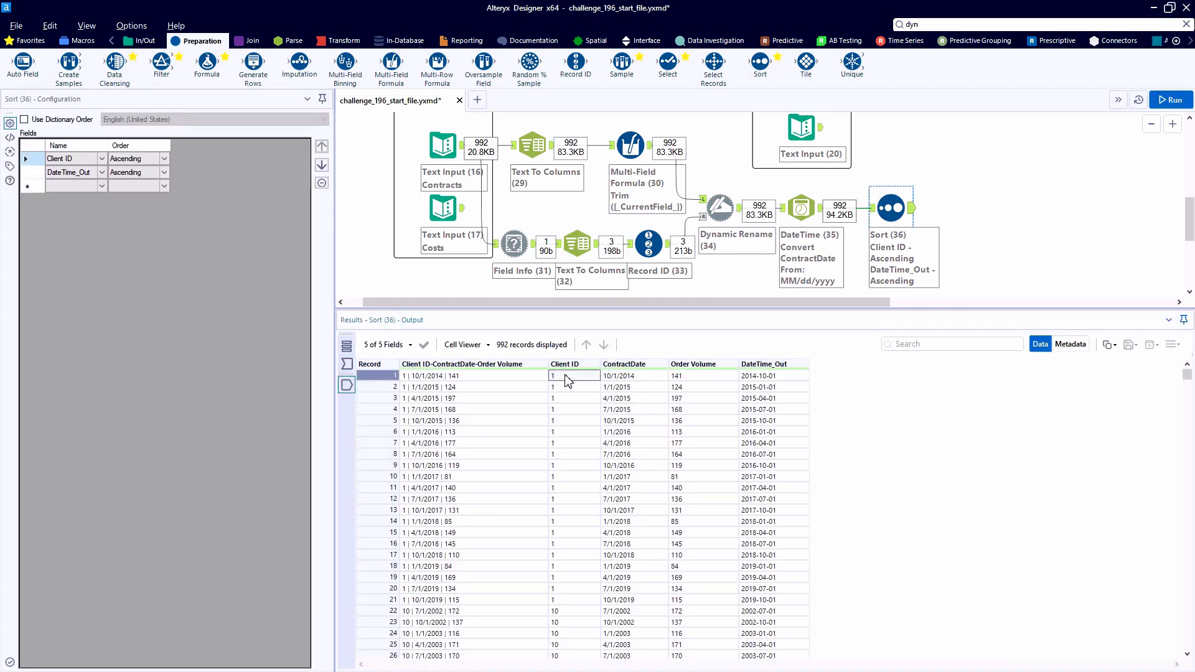
{"action": "left_click", "coordinate": [778, 379]}
{"action": "left_click_drag", "start_coordinate": [778, 379], "coordinate": [775, 601]}
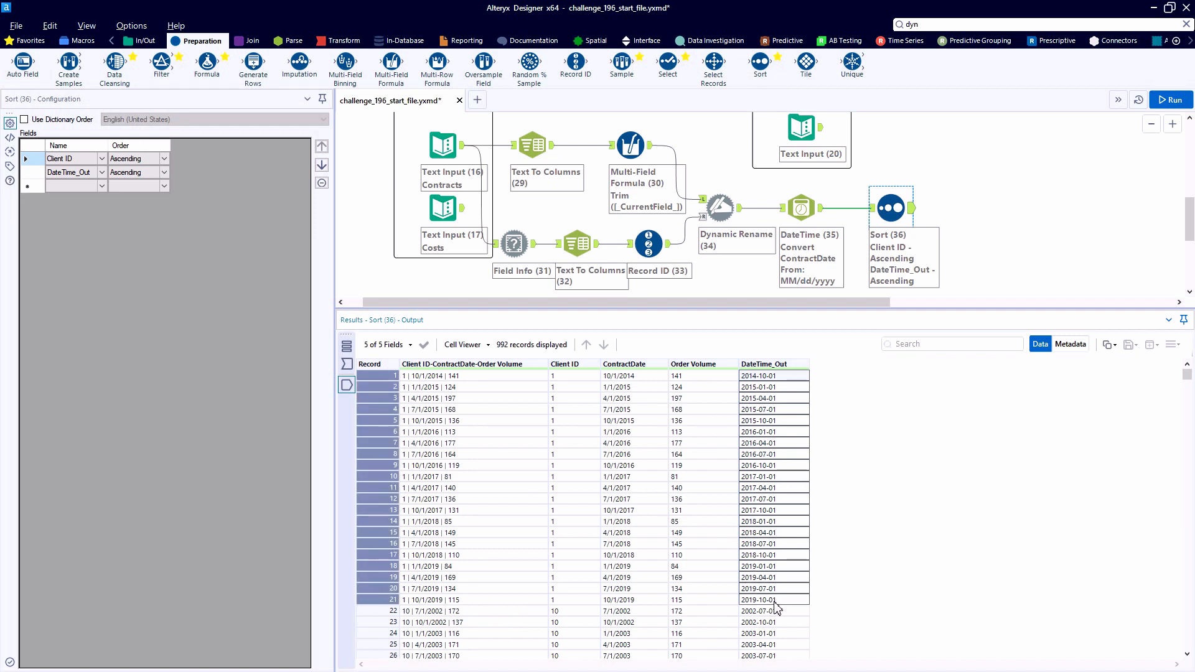
{"action": "left_click", "coordinate": [775, 601]}
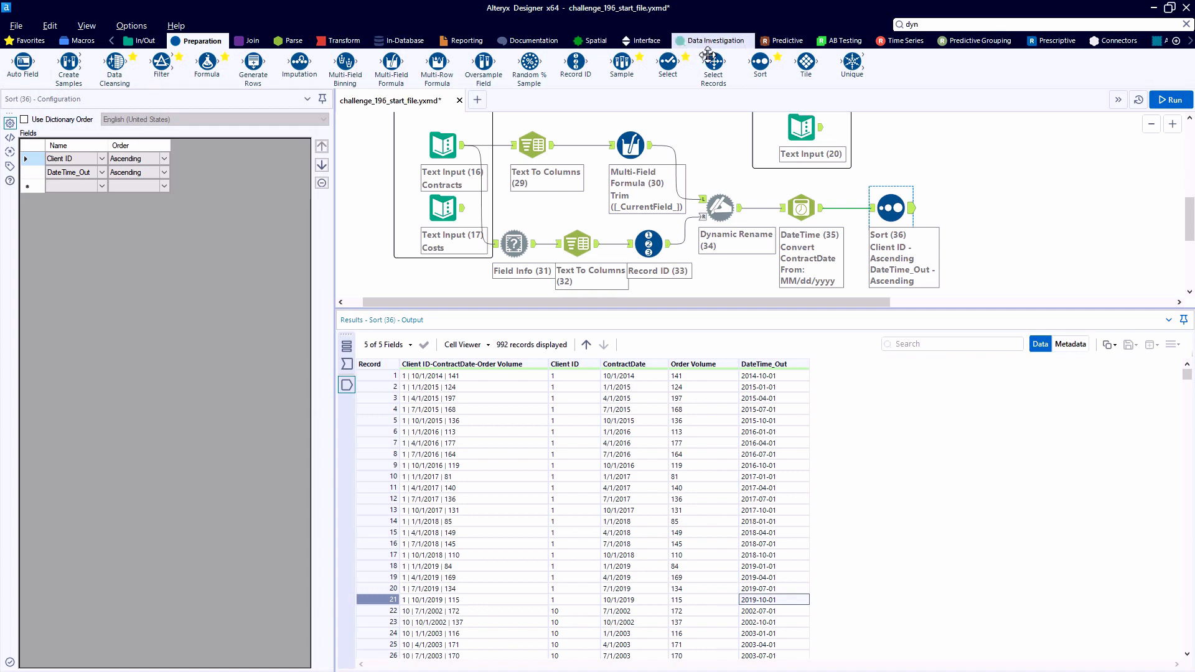
Step: Add a Tile tool after Sort using the Unique Value method on Client ID, with Leave Unsorted enabled
{"action": "mouse_move", "coordinate": [803, 74]}
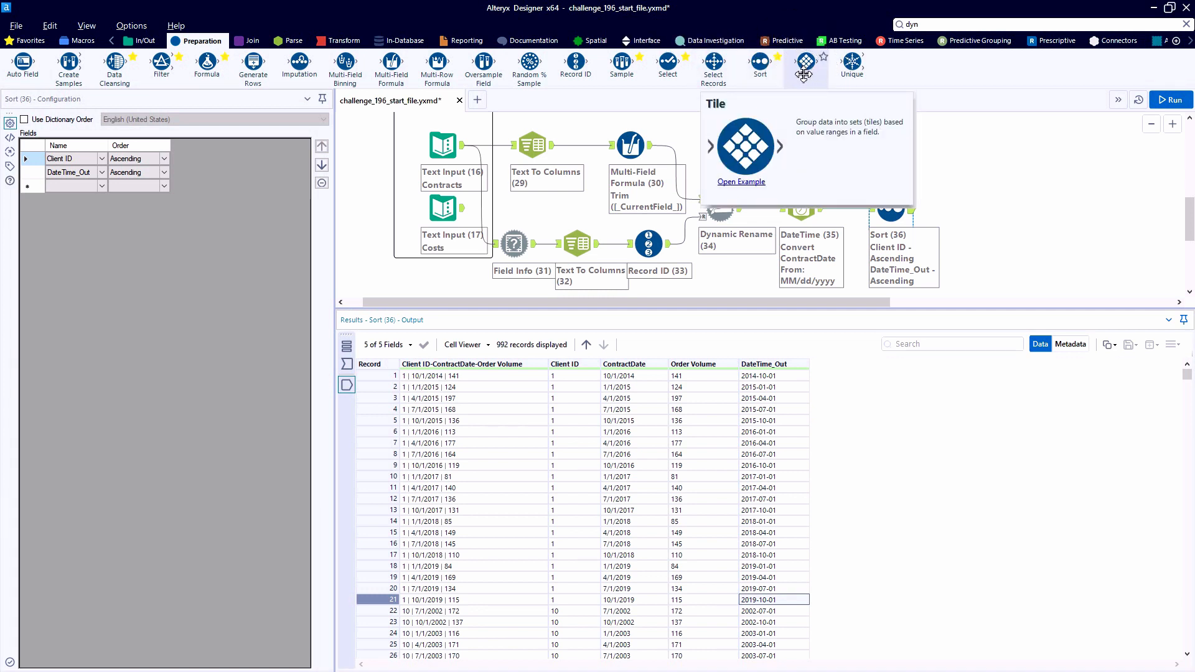
{"action": "left_click_drag", "start_coordinate": [793, 53], "coordinate": [989, 208]}
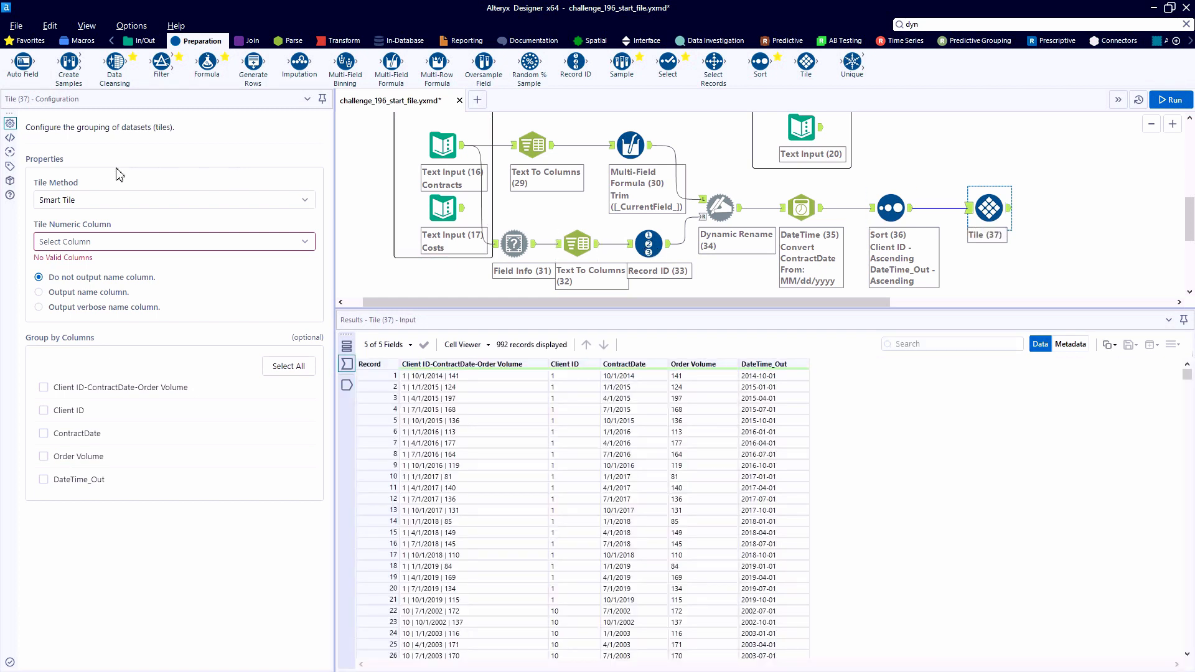
{"action": "left_click", "coordinate": [95, 200]}
{"action": "left_click", "coordinate": [89, 282]}
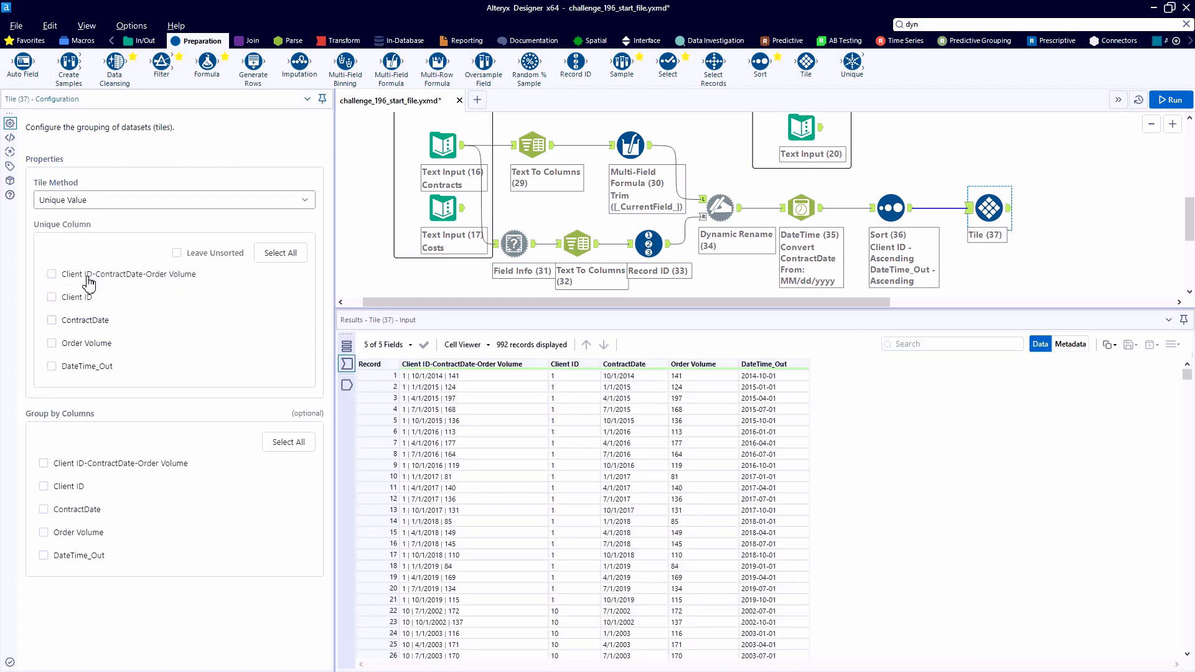
{"action": "left_click", "coordinate": [51, 297]}
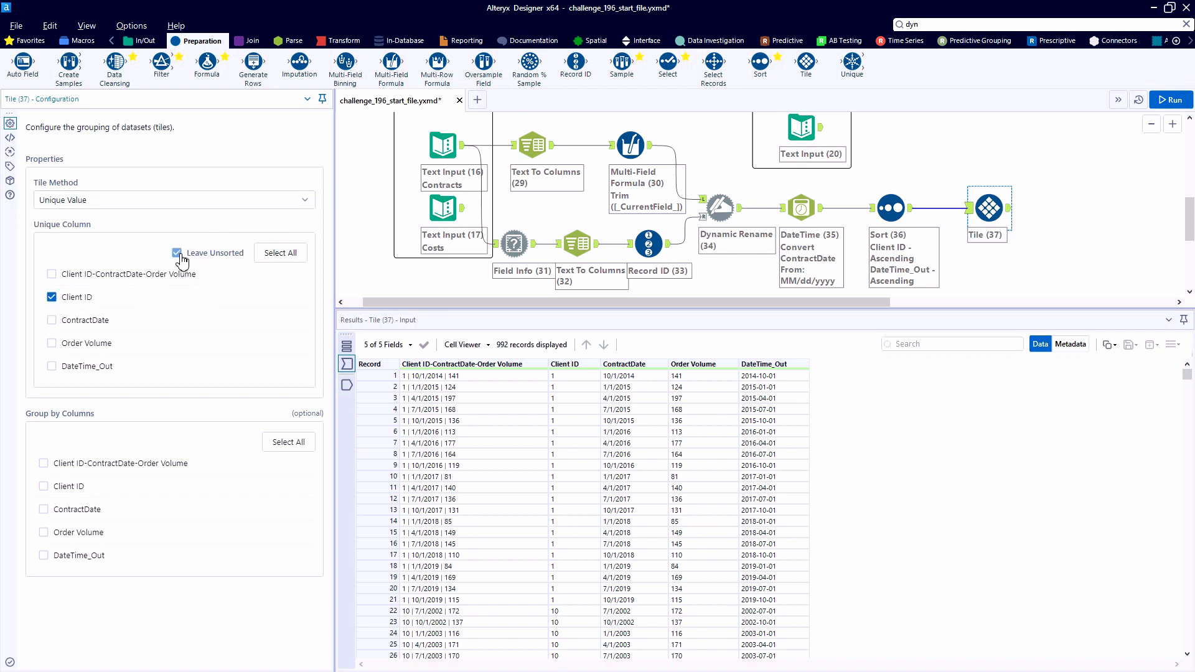
Step: Run the workflow and check in the Tile output how Tile_SequenceNum numbers the records where each client begins
{"action": "key", "text": "ctrl+s"}
{"action": "key", "text": "ctrl+r"}
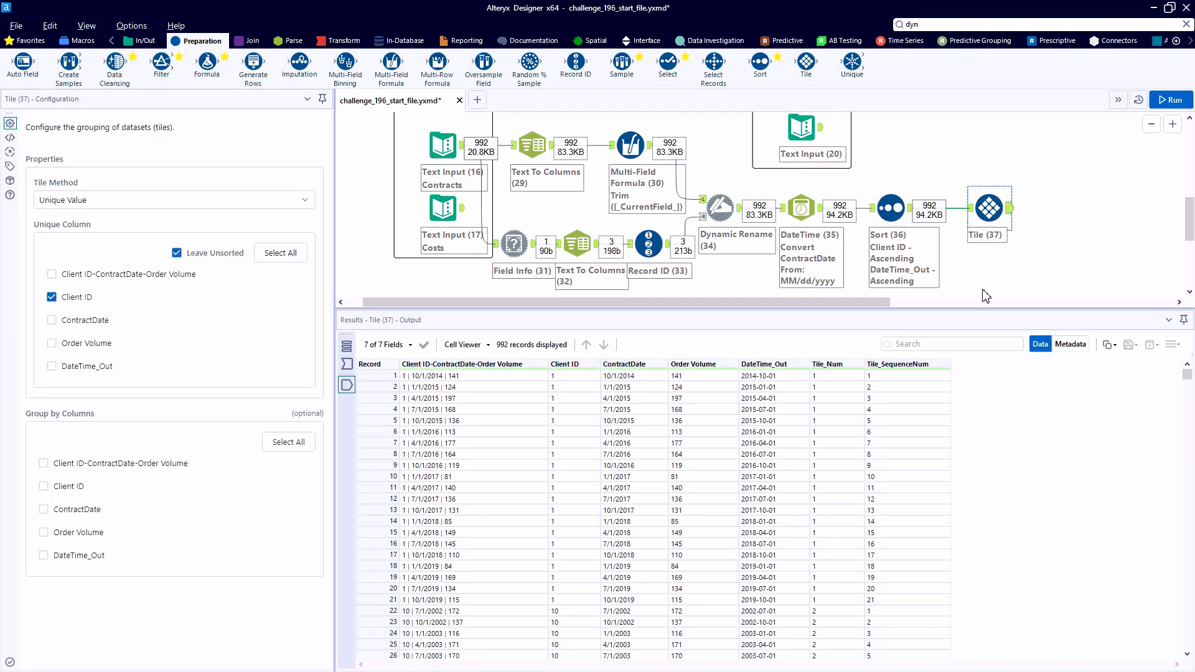
{"action": "left_click", "coordinate": [928, 376]}
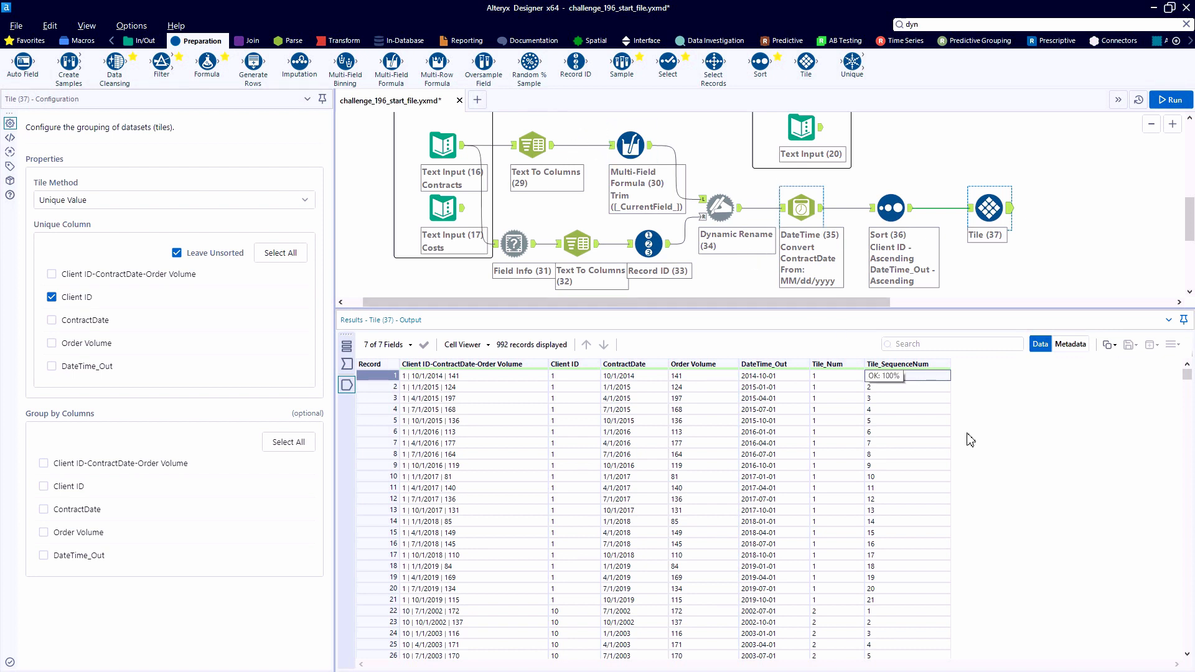
{"action": "left_click_drag", "start_coordinate": [891, 611], "coordinate": [546, 625]}
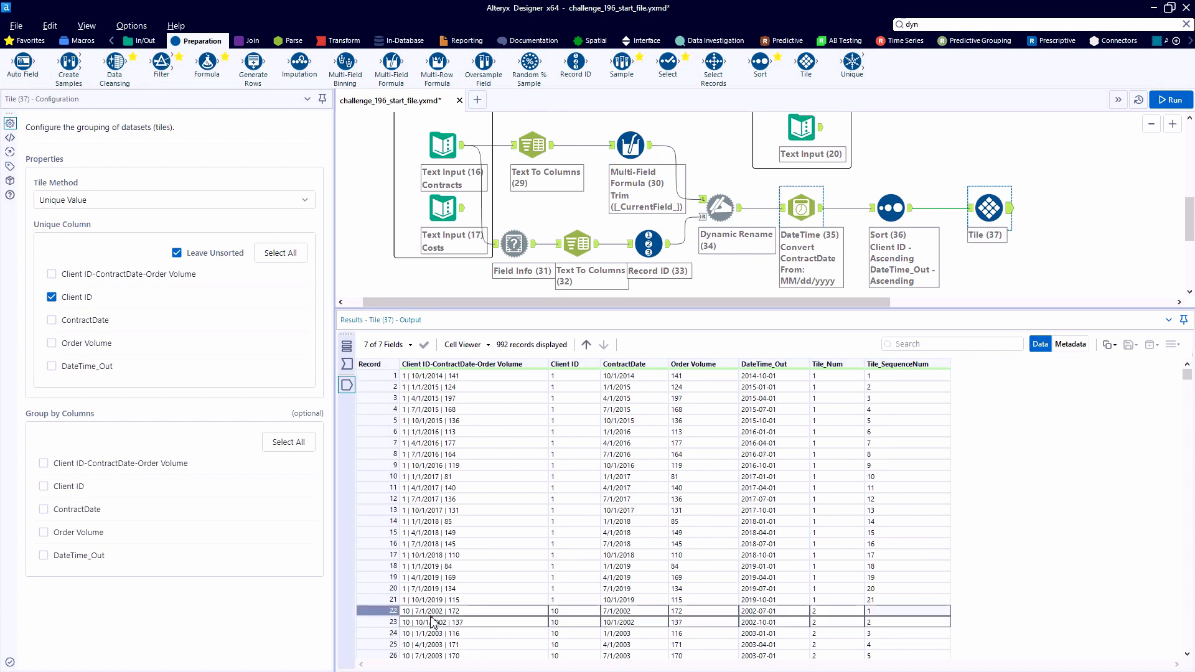
{"action": "scroll", "coordinate": [817, 573], "scroll_direction": "down", "scroll_amount": 12}
{"action": "scroll", "coordinate": [817, 572], "scroll_direction": "down", "scroll_amount": 14}
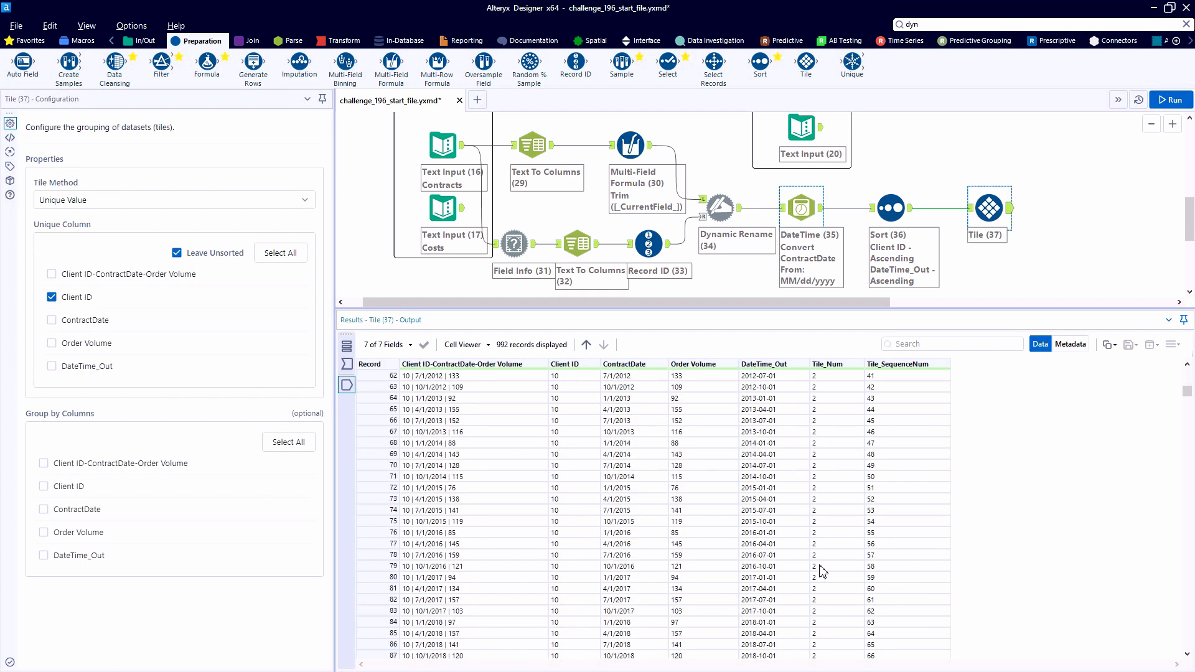
{"action": "left_click_drag", "start_coordinate": [883, 511], "coordinate": [515, 517]}
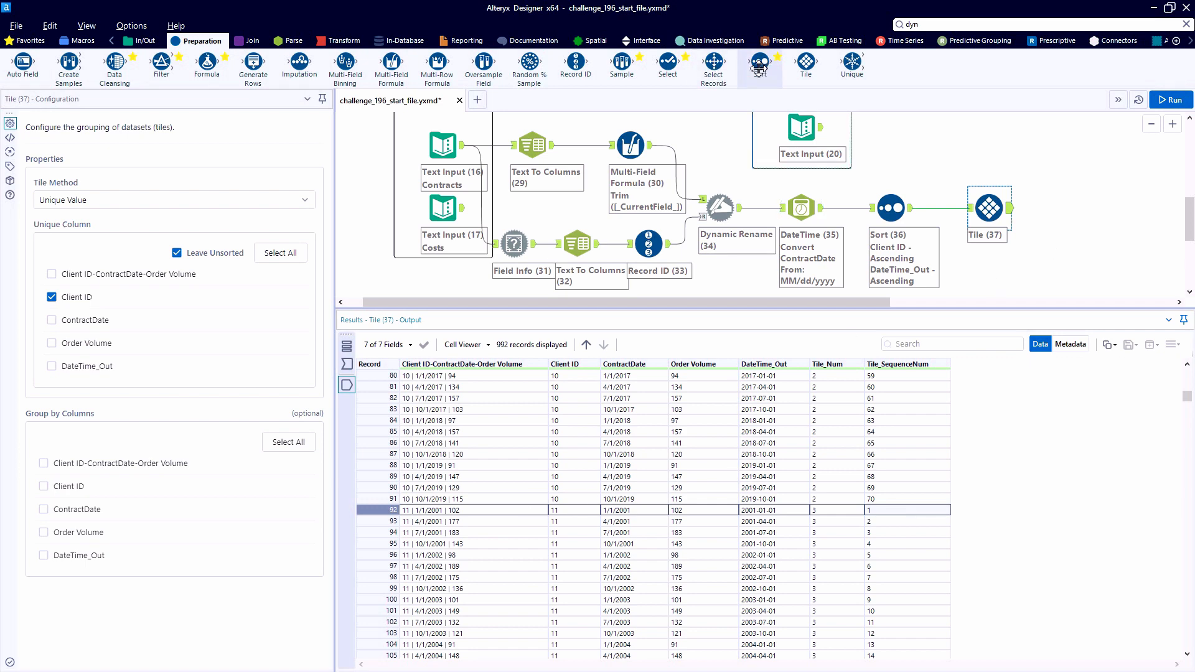
Step: Add a Select tool after Tile that drops the combined field, ContractDate and Tile_Num, and renames DateTime_Out to Contract Date and Tile_SequenceNum to Quarters
{"action": "left_click_drag", "start_coordinate": [668, 62], "coordinate": [1068, 202]}
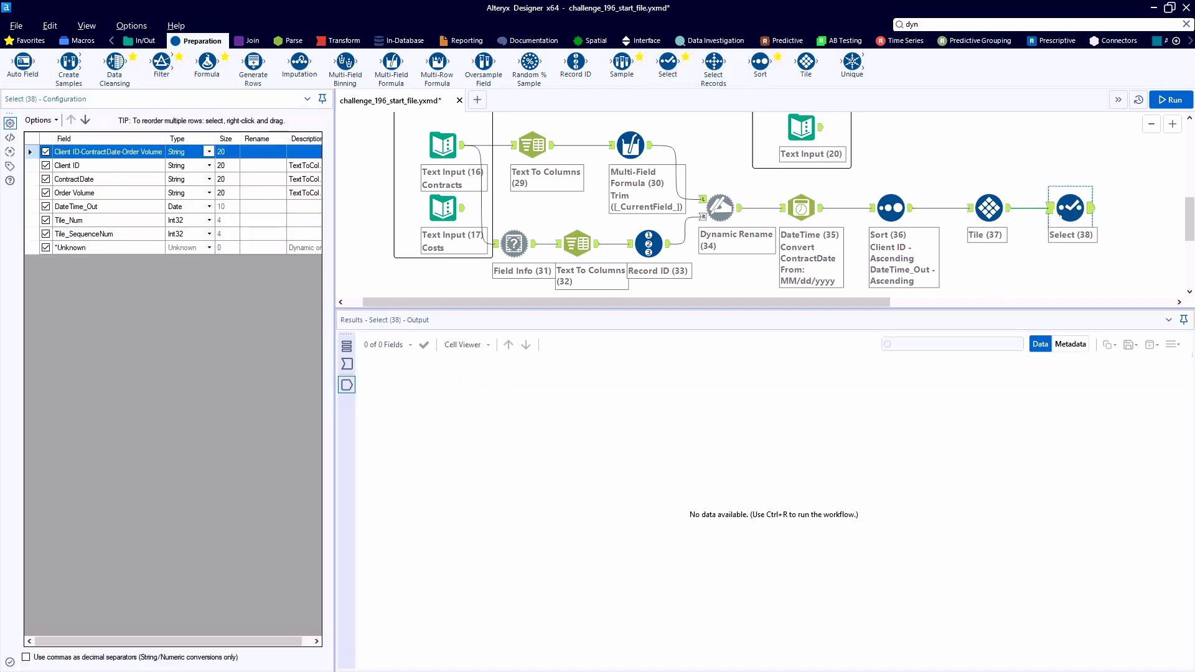
{"action": "left_click", "coordinate": [46, 180]}
{"action": "left_click", "coordinate": [269, 207]}
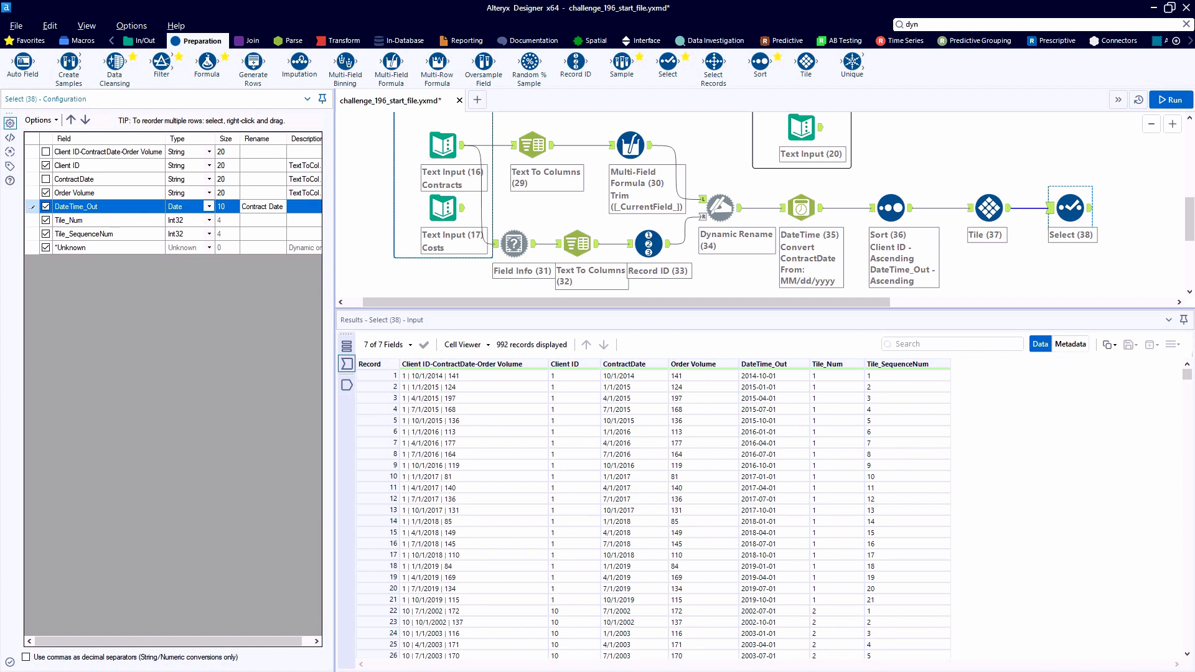
{"action": "left_click", "coordinate": [46, 221]}
{"action": "left_click", "coordinate": [262, 235]}
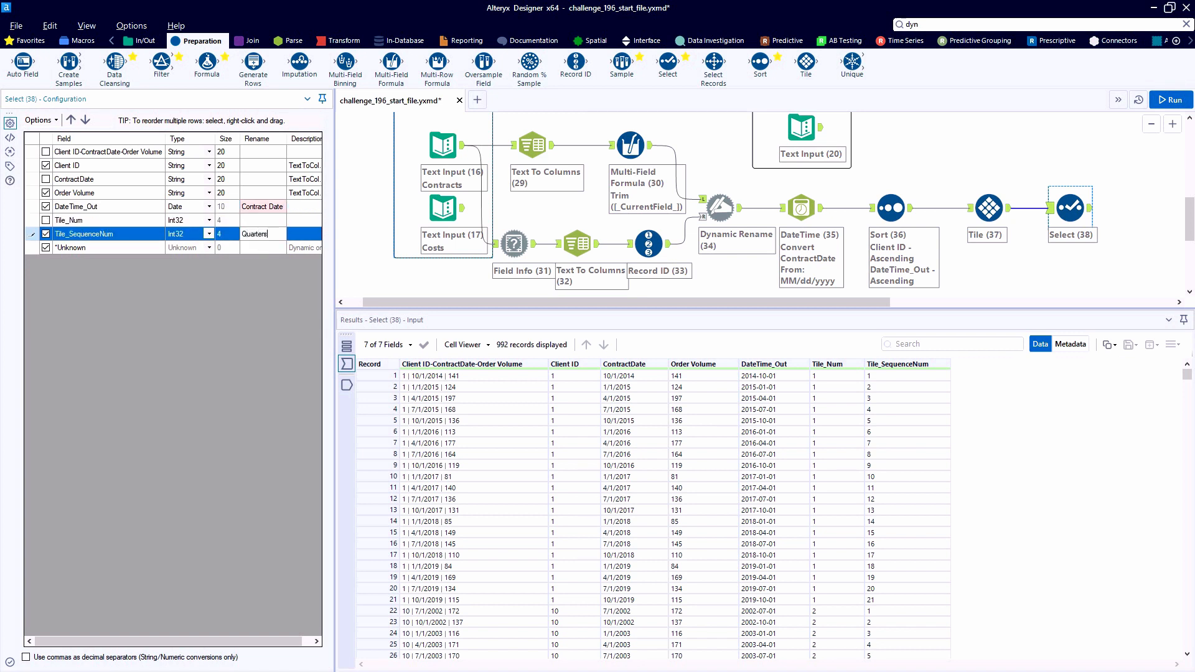
Step: Run the workflow and review the Contract Date values in the Select output
{"action": "key", "text": "ctrl+r"}
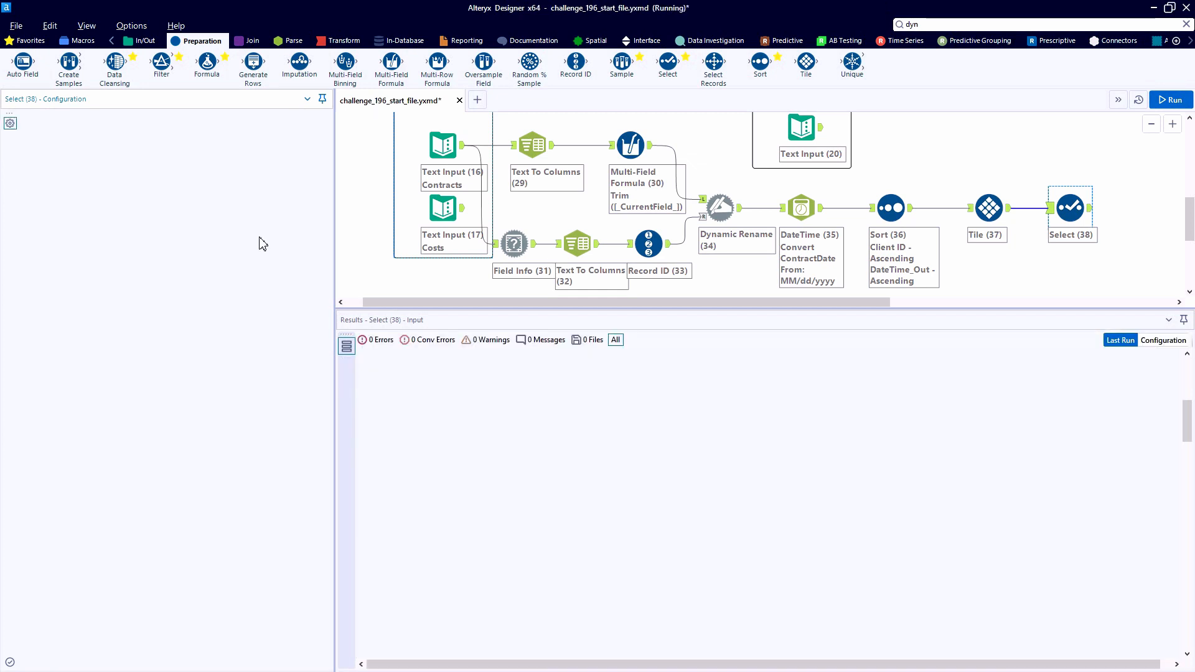
{"action": "left_click", "coordinate": [1091, 208]}
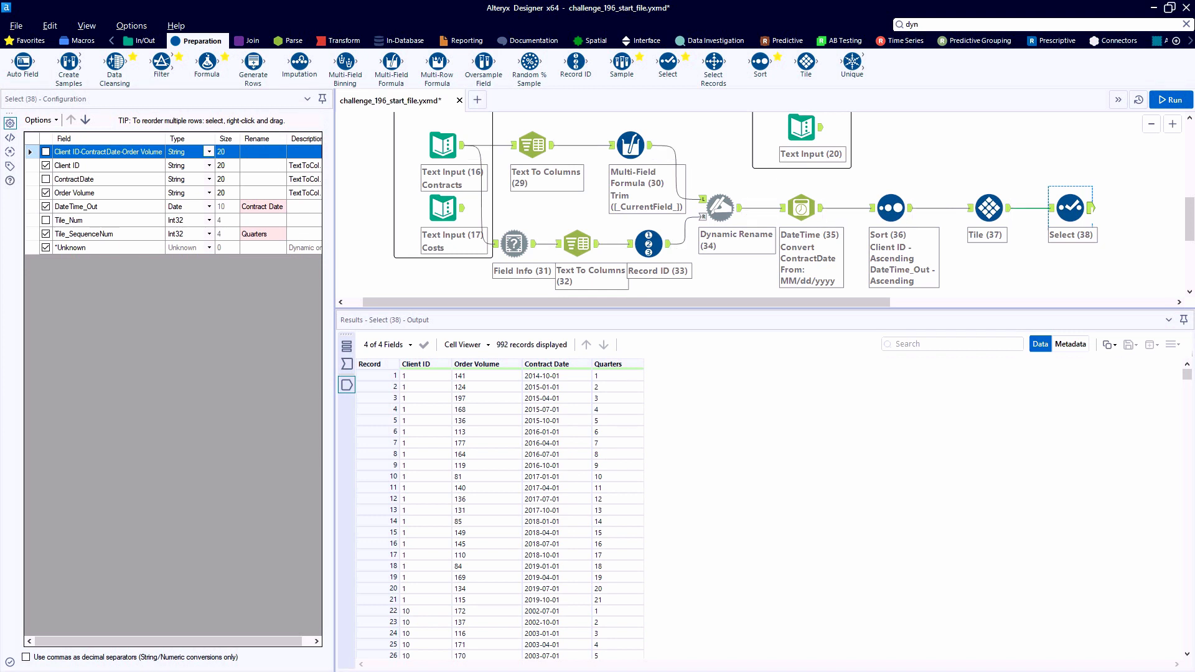
{"action": "left_click_drag", "start_coordinate": [577, 378], "coordinate": [538, 378]}
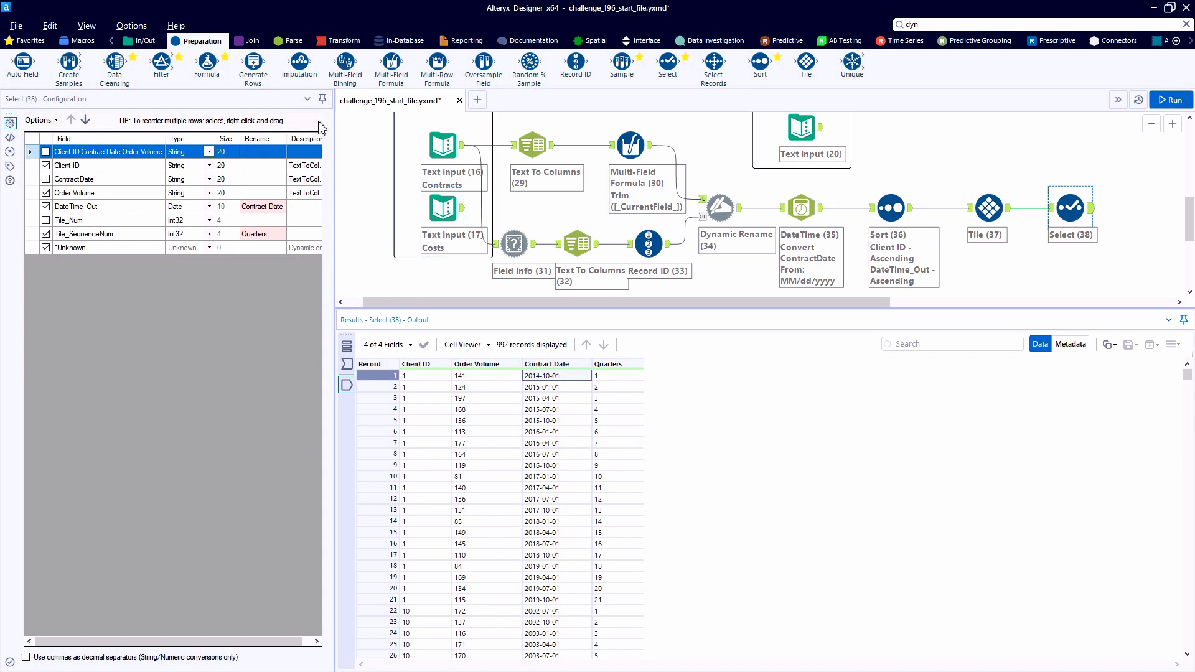
Step: Add a Formula tool after Select that creates a Year column with the expression DateTimeYear([Contract Date])
{"action": "left_click_drag", "start_coordinate": [207, 62], "coordinate": [1149, 207]}
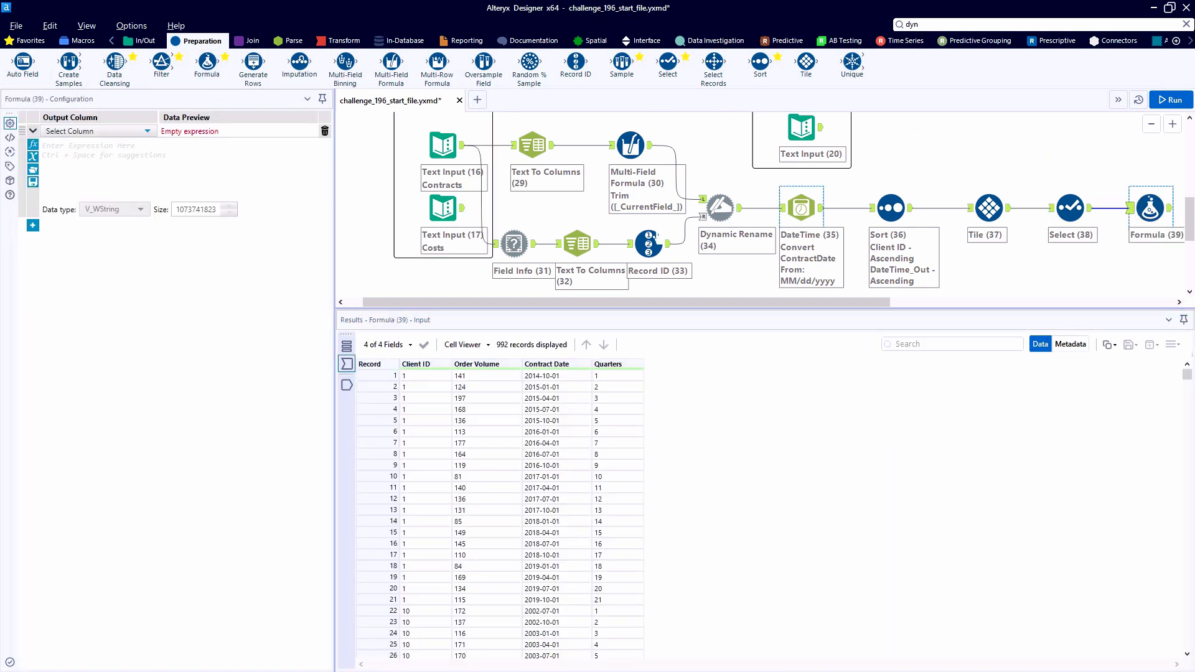
{"action": "left_click", "coordinate": [115, 131]}
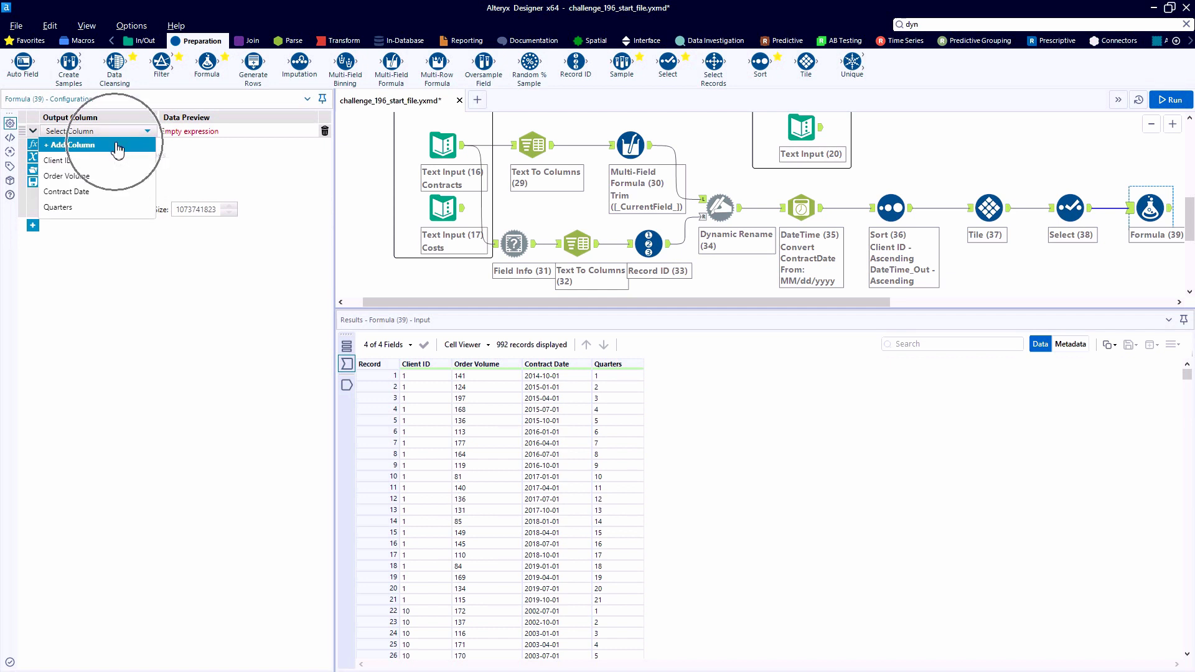
{"action": "left_click", "coordinate": [118, 147]}
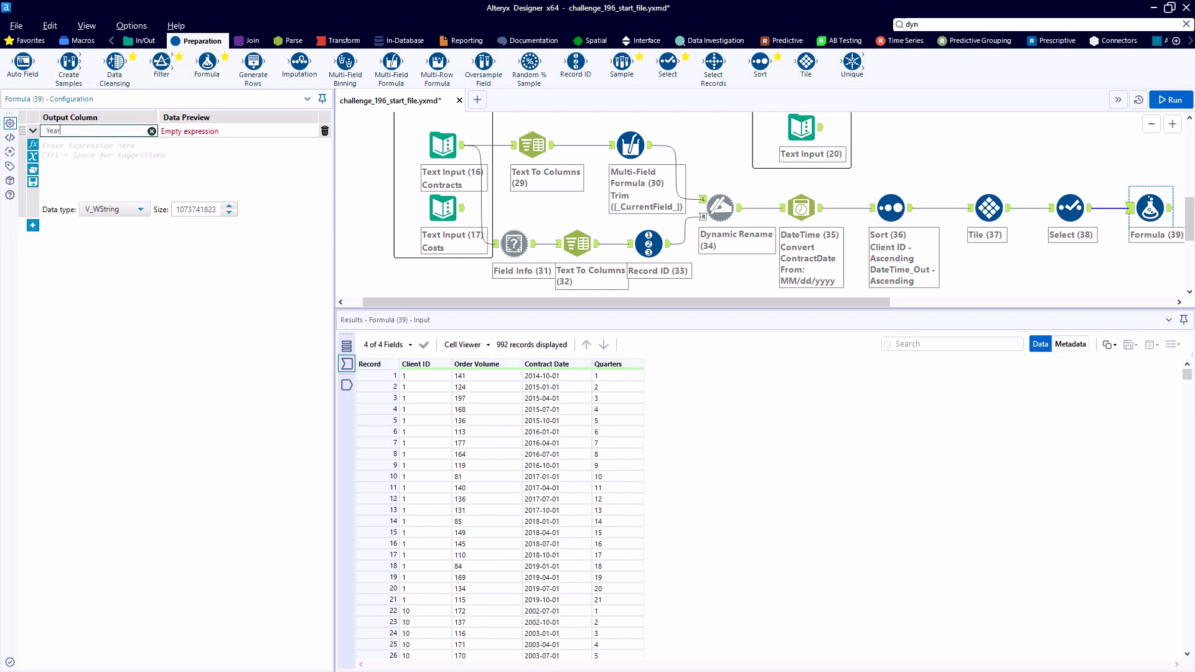
{"action": "left_click", "coordinate": [118, 147]}
{"action": "type", "text": "year"}
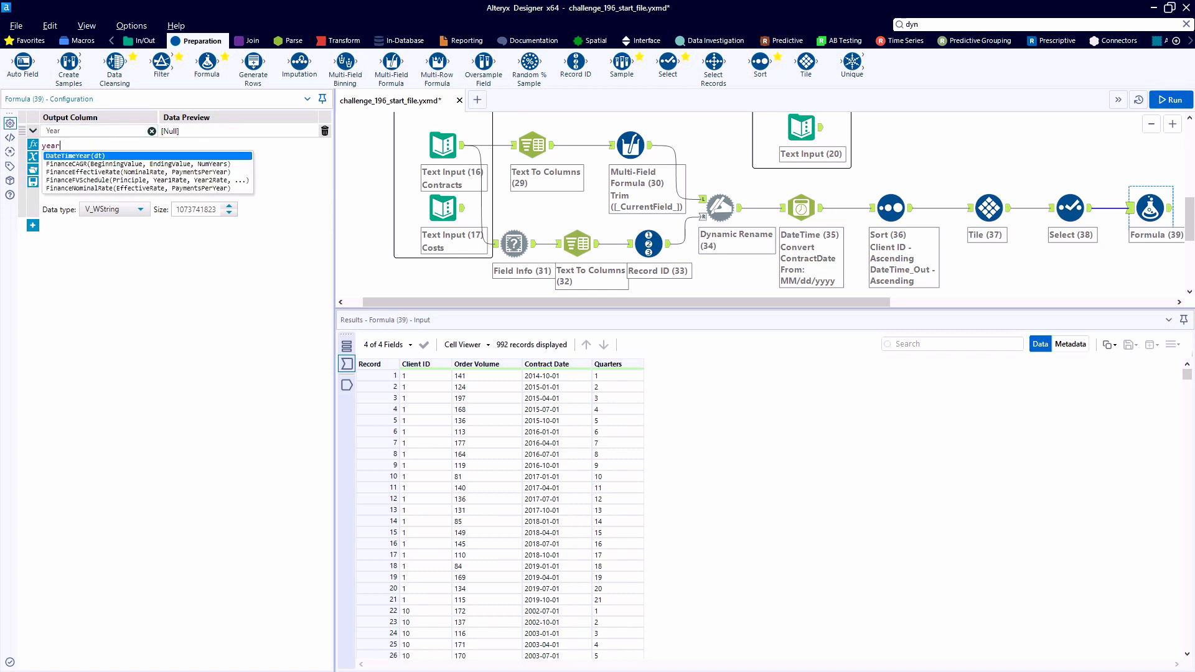
{"action": "key", "text": "Return"}
{"action": "scroll", "coordinate": [155, 166], "scroll_direction": "up", "scroll_amount": 8}
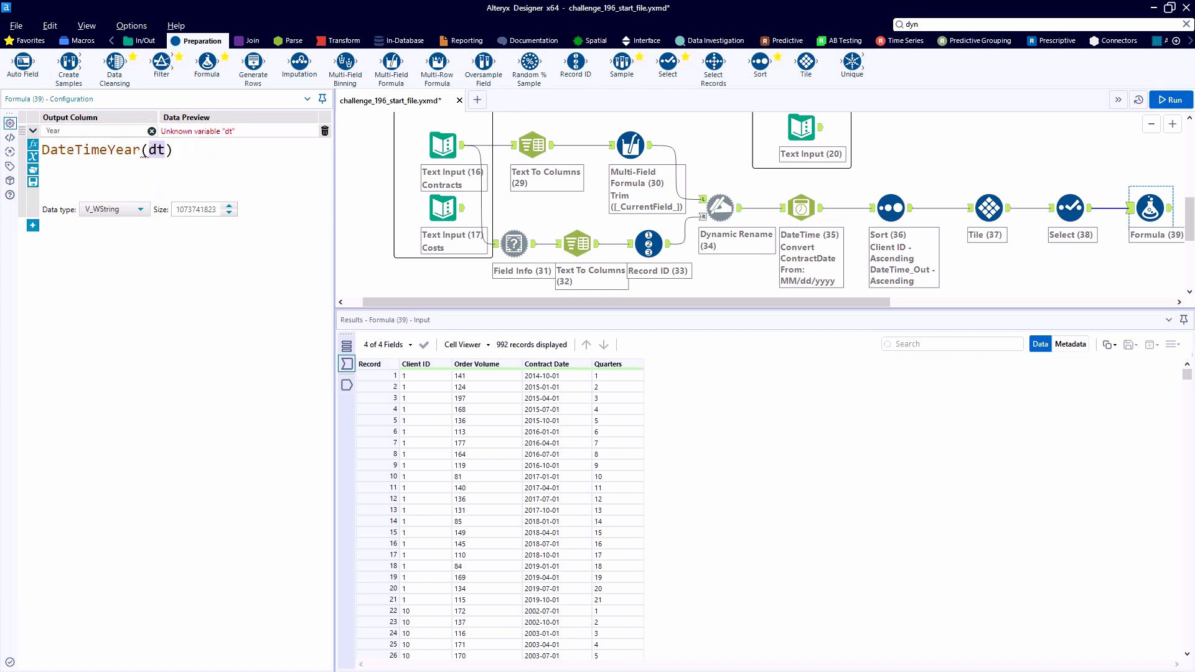
{"action": "left_click", "coordinate": [34, 160]}
{"action": "left_click", "coordinate": [78, 205]}
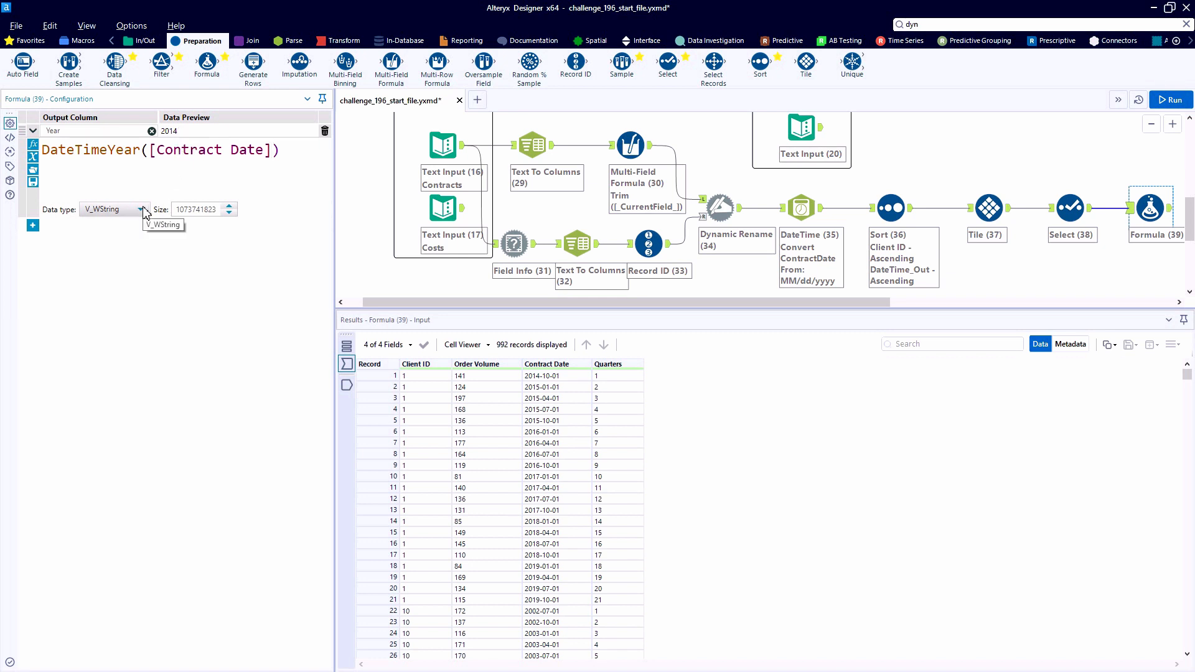
Step: Run the workflow and check the Year column in the Formula output
{"action": "key", "text": "ctrl+r"}
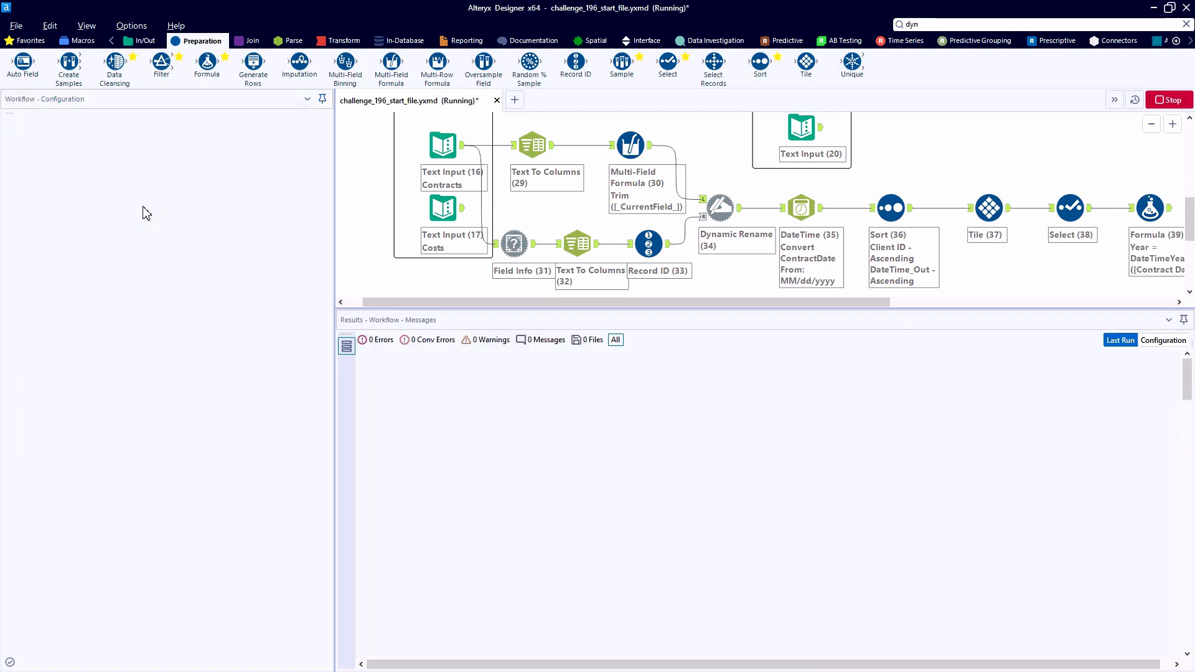
{"action": "left_click", "coordinate": [1170, 209]}
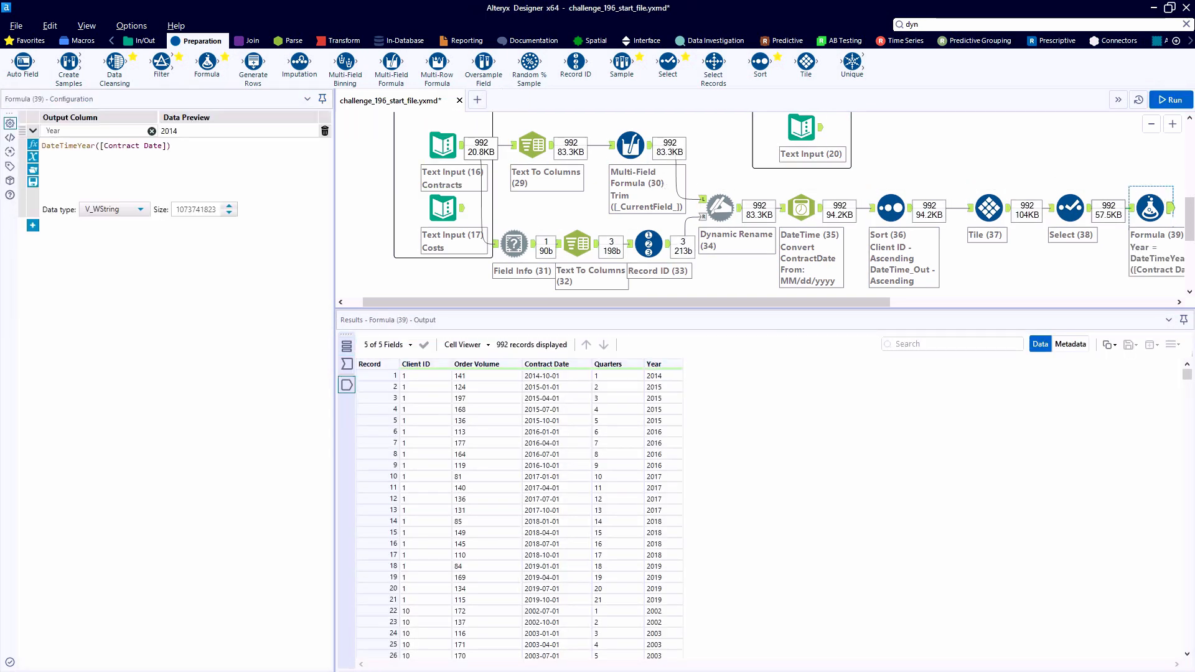
{"action": "left_click", "coordinate": [663, 375]}
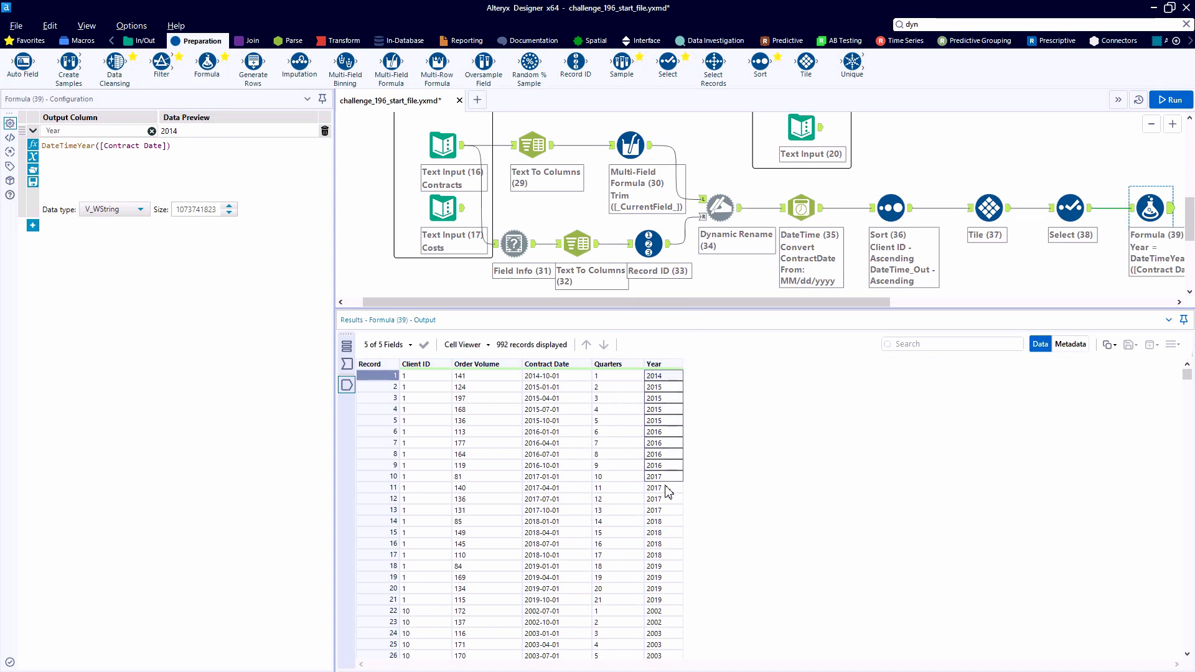
Step: Compare the data type of Year in the Costs input's metadata with that in the Formula output
{"action": "scroll", "coordinate": [673, 267], "scroll_direction": "down", "scroll_amount": 1}
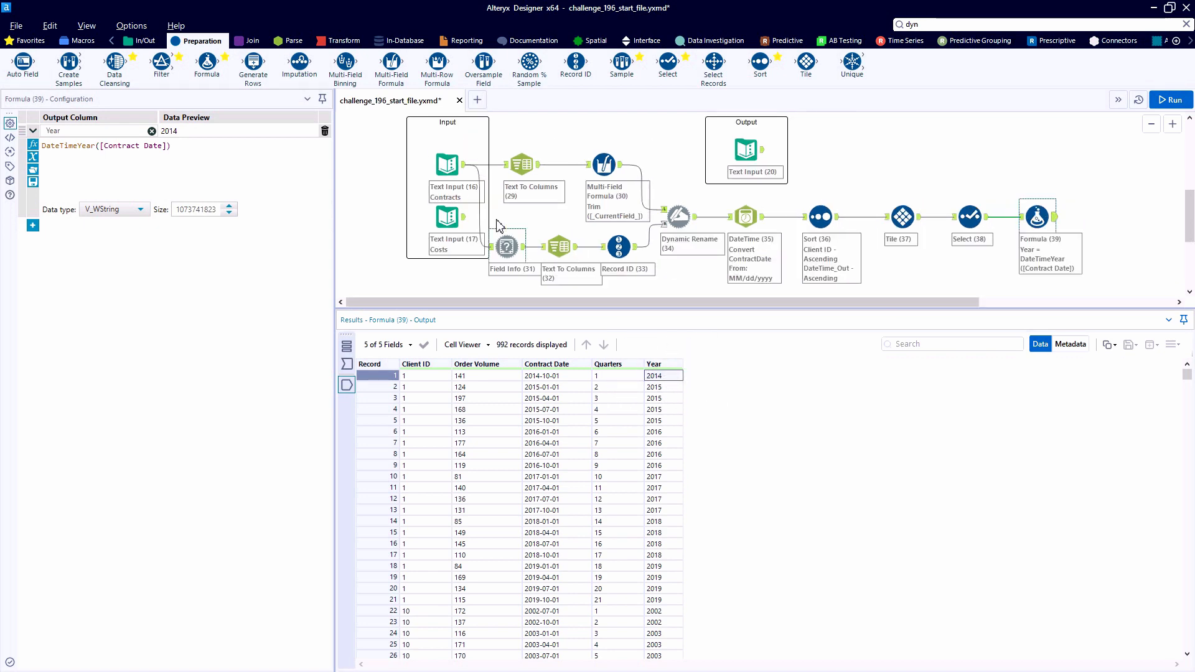
{"action": "left_click", "coordinate": [452, 218]}
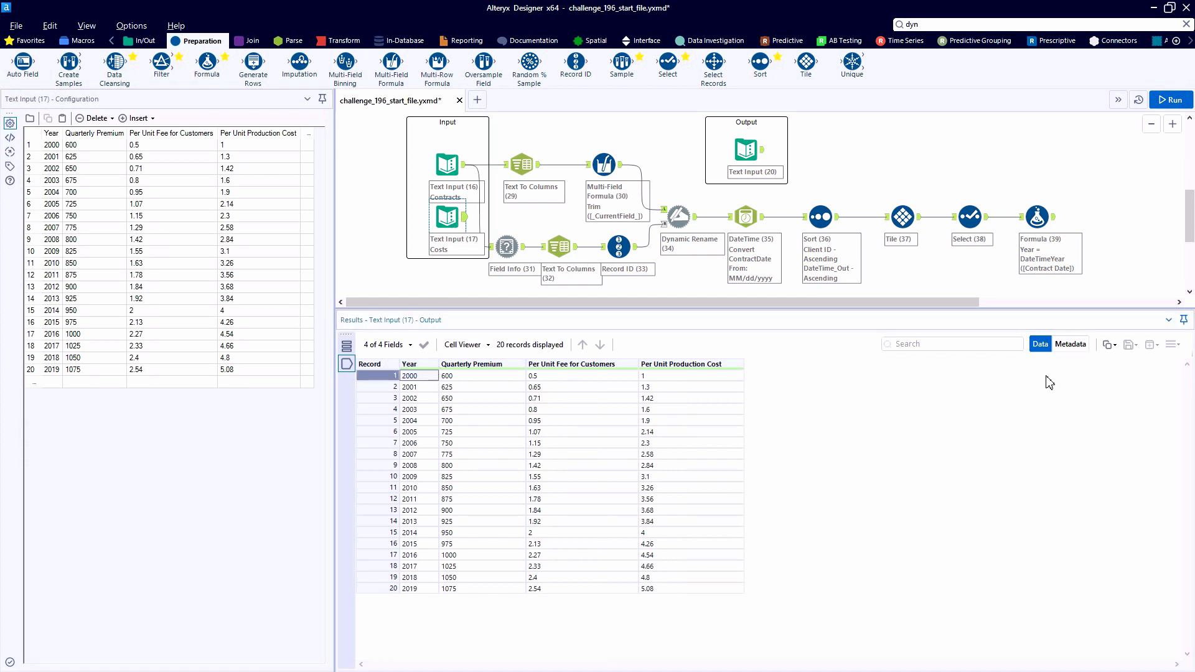
{"action": "left_click", "coordinate": [1071, 344]}
{"action": "left_click", "coordinate": [523, 377]}
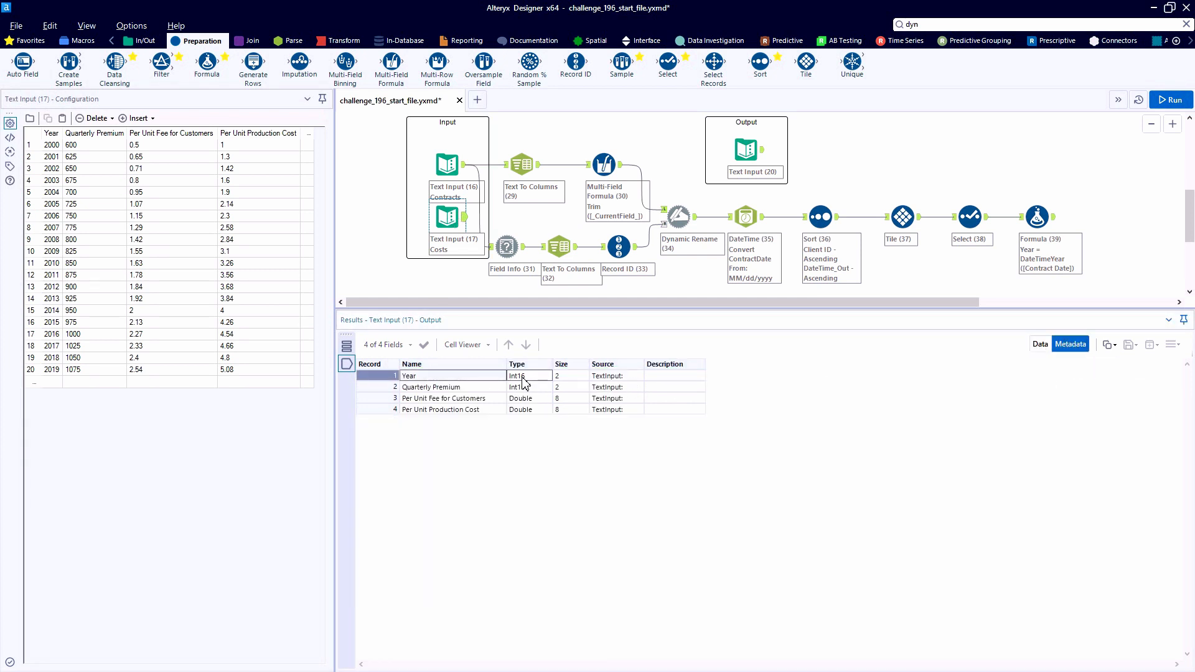
{"action": "left_click", "coordinate": [1037, 218]}
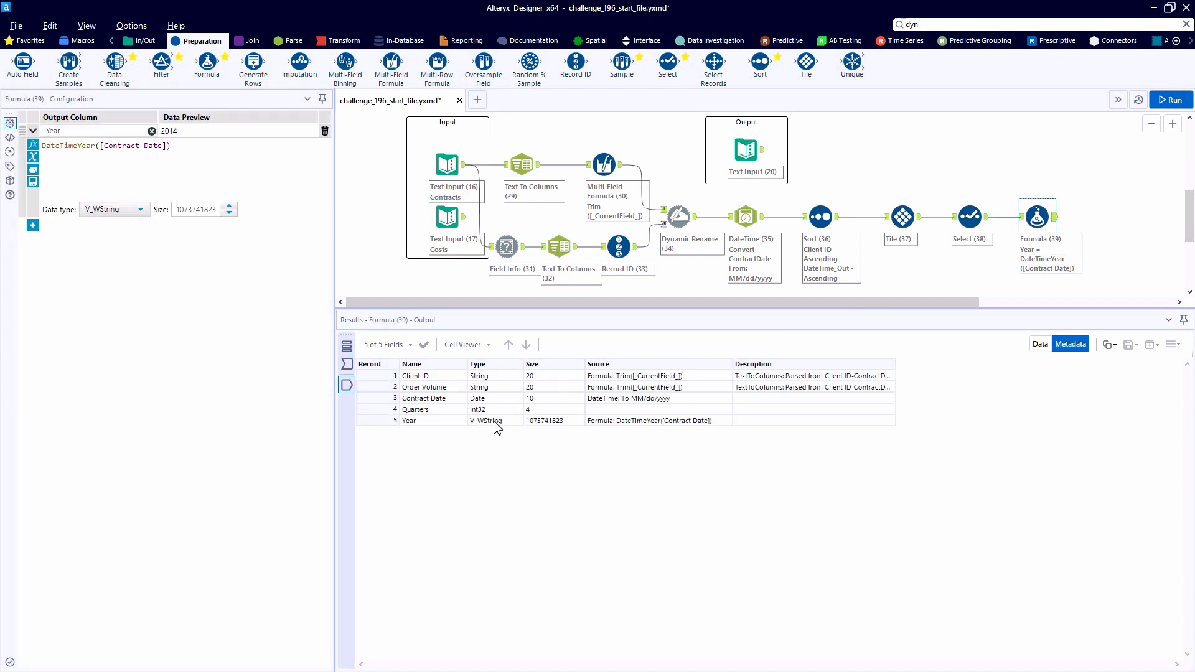
{"action": "left_click", "coordinate": [496, 423]}
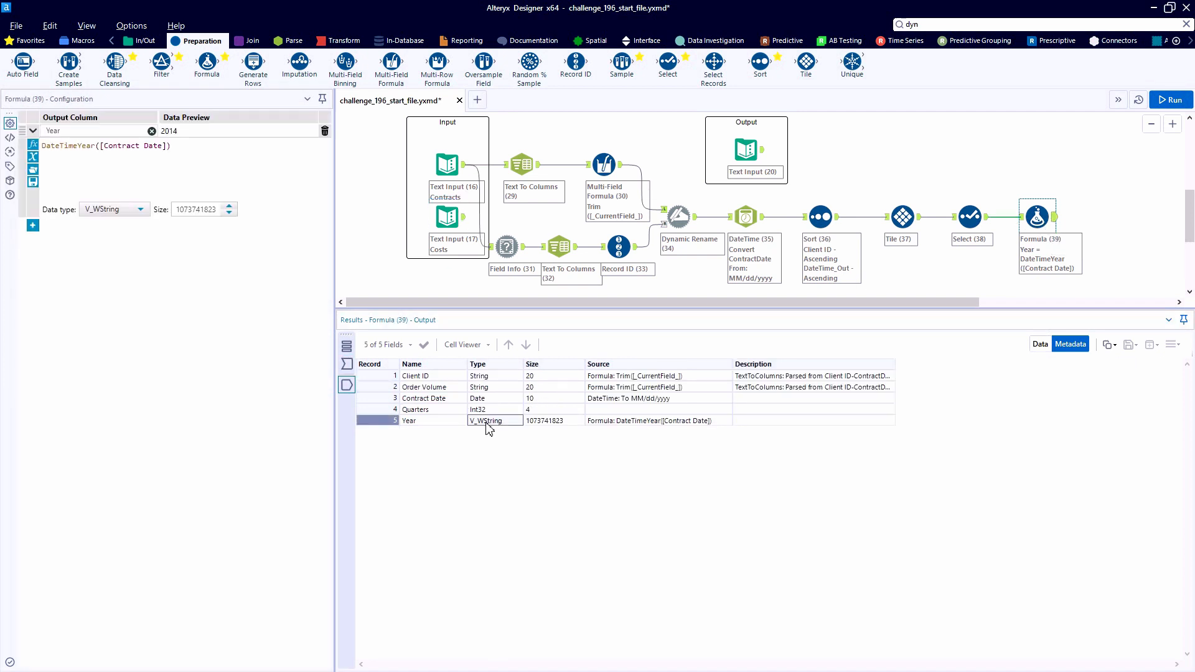
Step: Set the Year formula's data type to Int16 and return the results to the data view
{"action": "left_click", "coordinate": [107, 210]}
{"action": "left_click", "coordinate": [117, 256]}
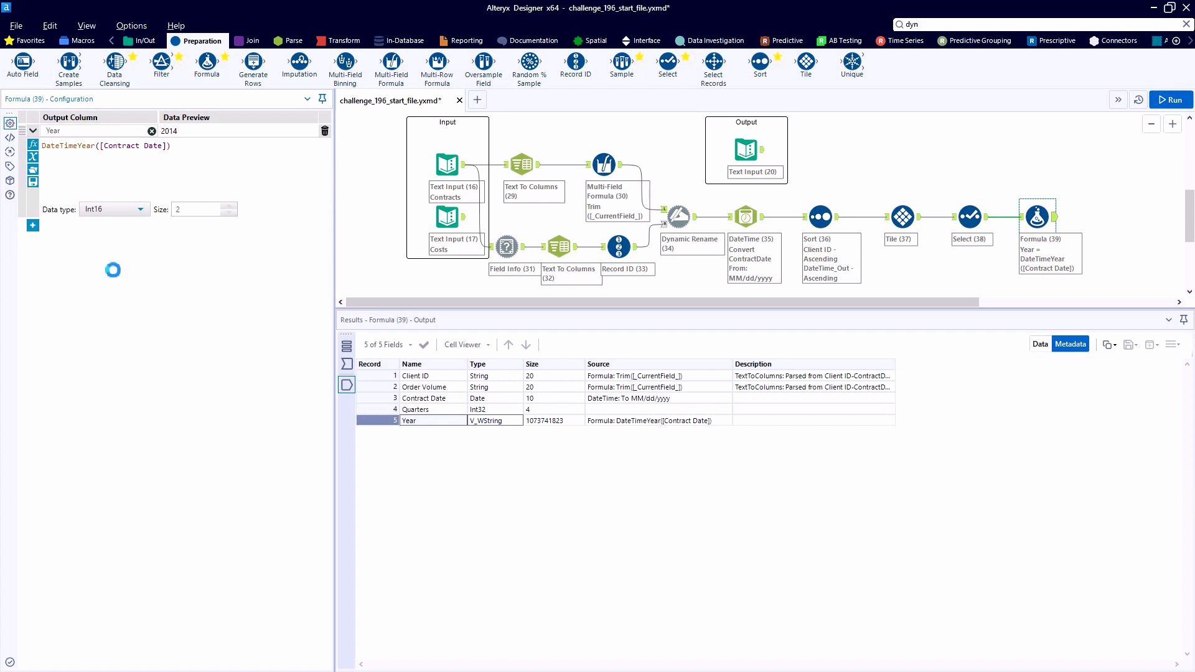
{"action": "left_click", "coordinate": [1034, 343]}
Step: Move the Costs input beneath the Year formula and add a Join tool fed by that formula's output
{"action": "scroll", "coordinate": [522, 258], "scroll_direction": "down", "scroll_amount": 2}
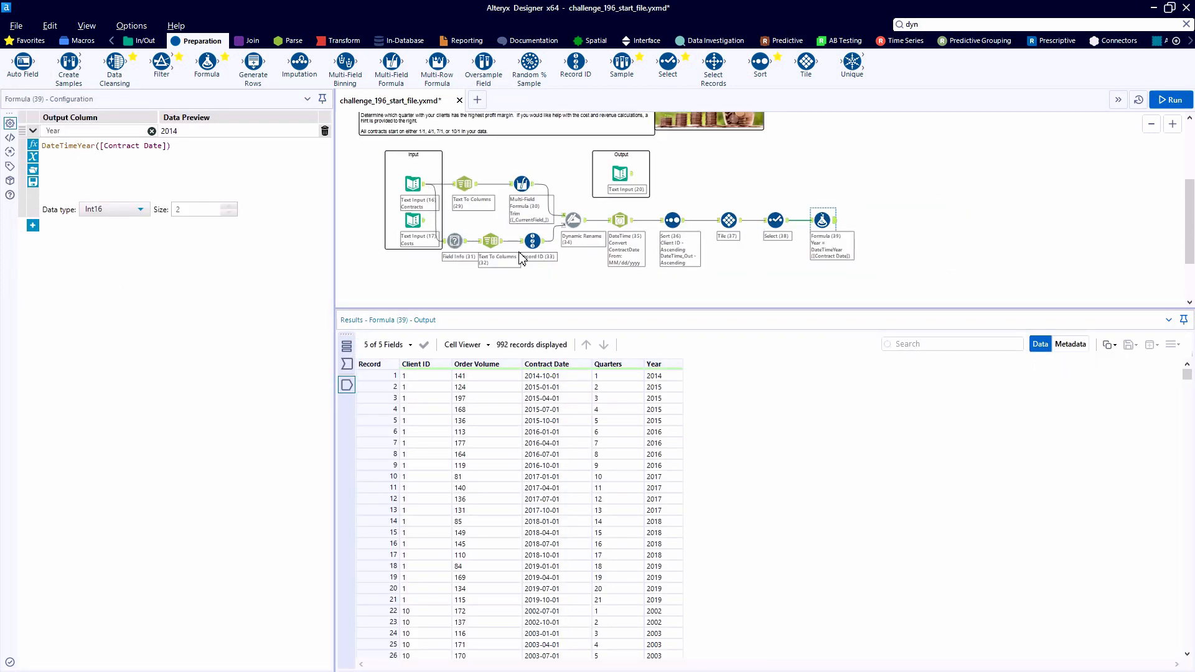
{"action": "left_click_drag", "start_coordinate": [413, 219], "coordinate": [824, 300]}
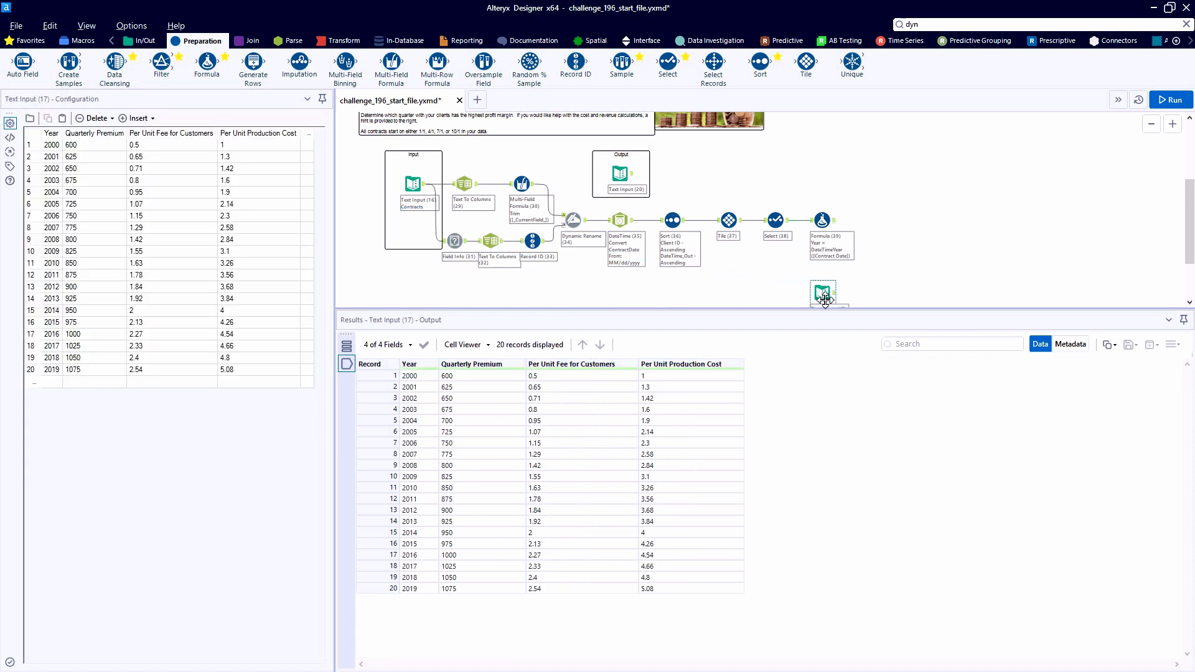
{"action": "left_click", "coordinate": [246, 41]}
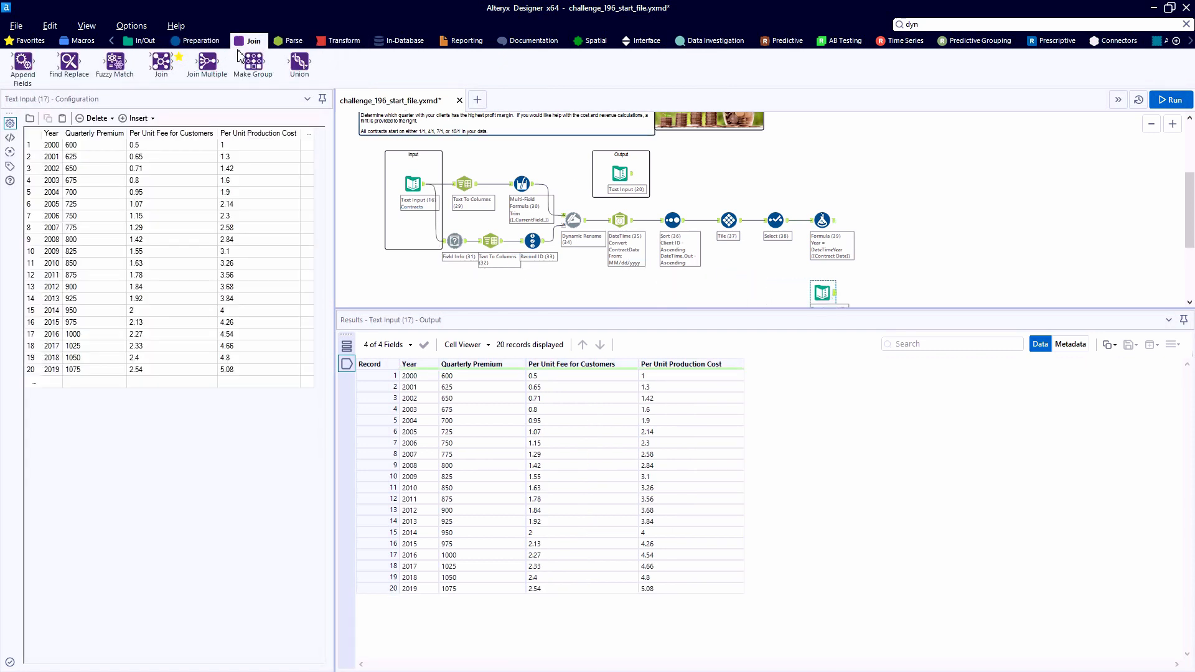
{"action": "left_click_drag", "start_coordinate": [160, 61], "coordinate": [884, 235]}
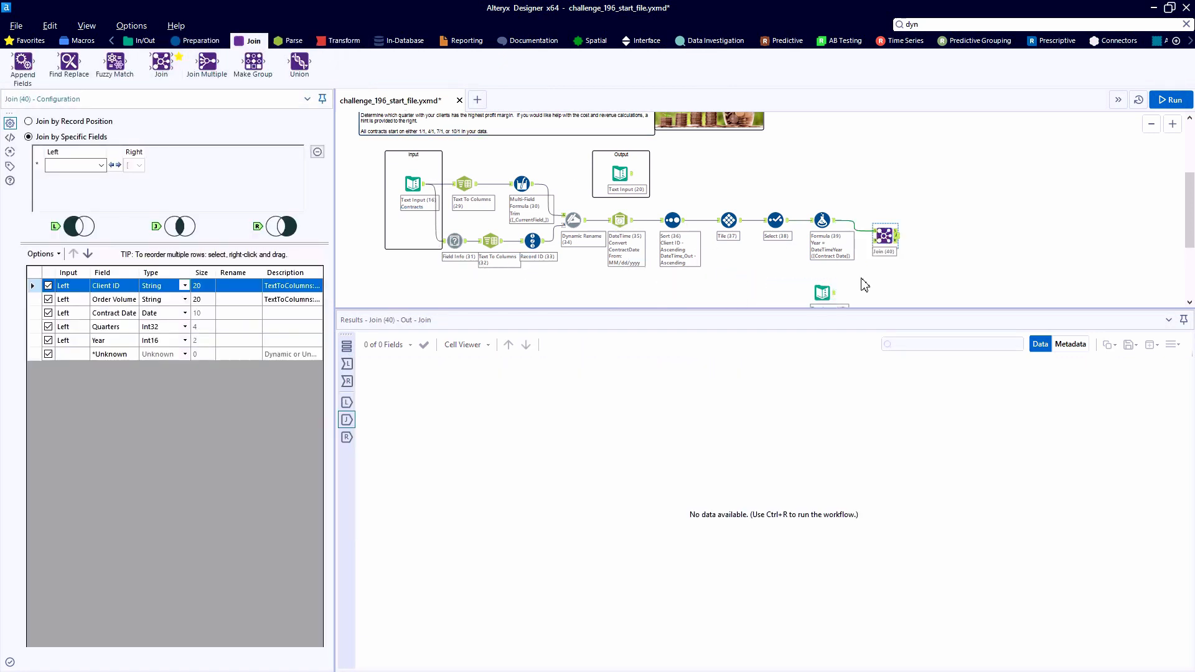
Step: Connect the Costs input to the Join tool's right input
{"action": "scroll", "coordinate": [957, 279], "scroll_direction": "up", "scroll_amount": 2}
{"action": "left_click_drag", "start_coordinate": [872, 304], "coordinate": [945, 306]}
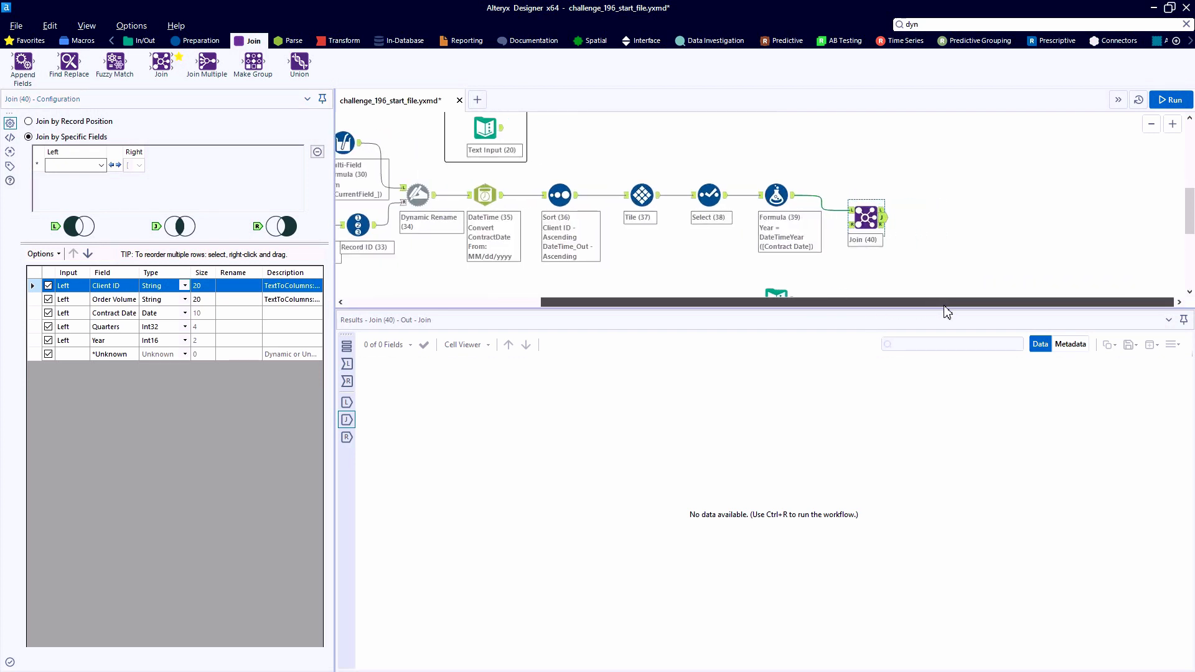
{"action": "scroll", "coordinate": [962, 273], "scroll_direction": "down", "scroll_amount": 1}
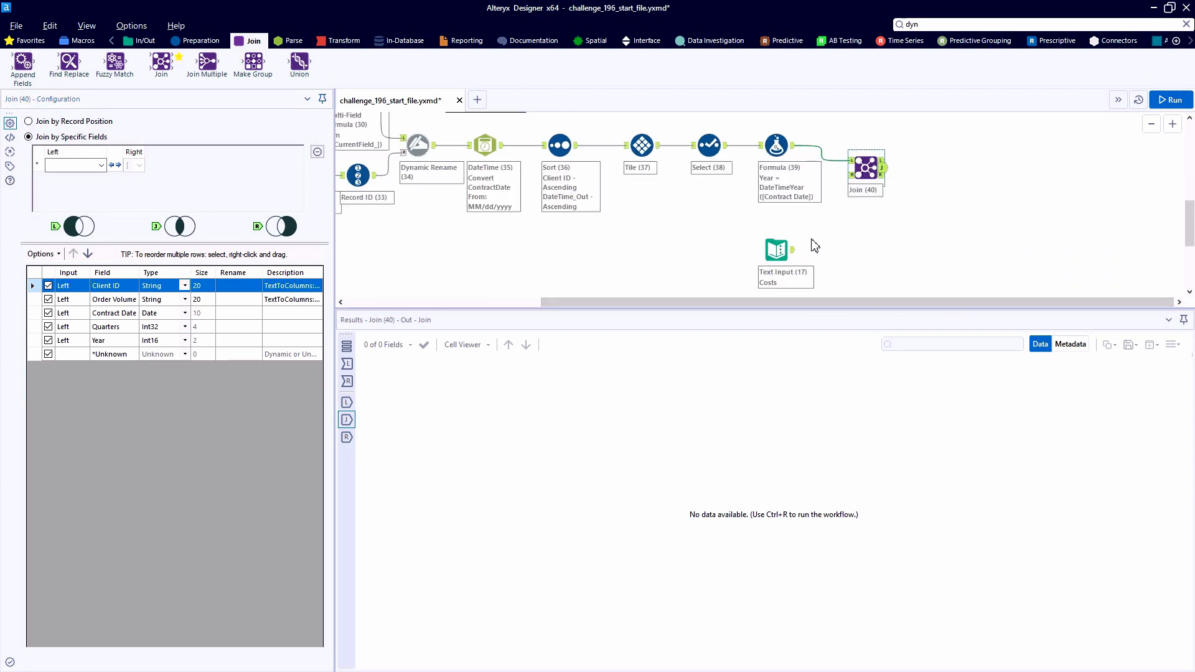
{"action": "left_click_drag", "start_coordinate": [795, 250], "coordinate": [851, 175]}
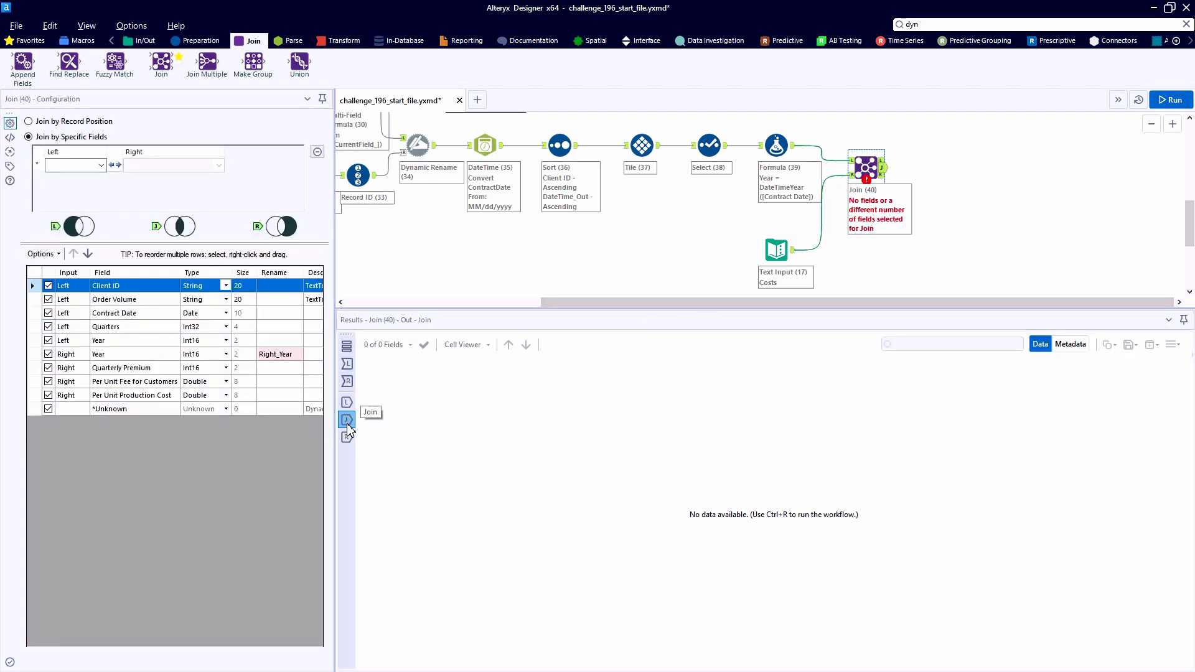
Step: Join the two inputs on Year, exclude the right input's Year field from the output, and run the workflow
{"action": "left_click", "coordinate": [347, 381]}
{"action": "left_click_drag", "start_coordinate": [335, 387], "coordinate": [430, 386]}
{"action": "left_click", "coordinate": [80, 165]}
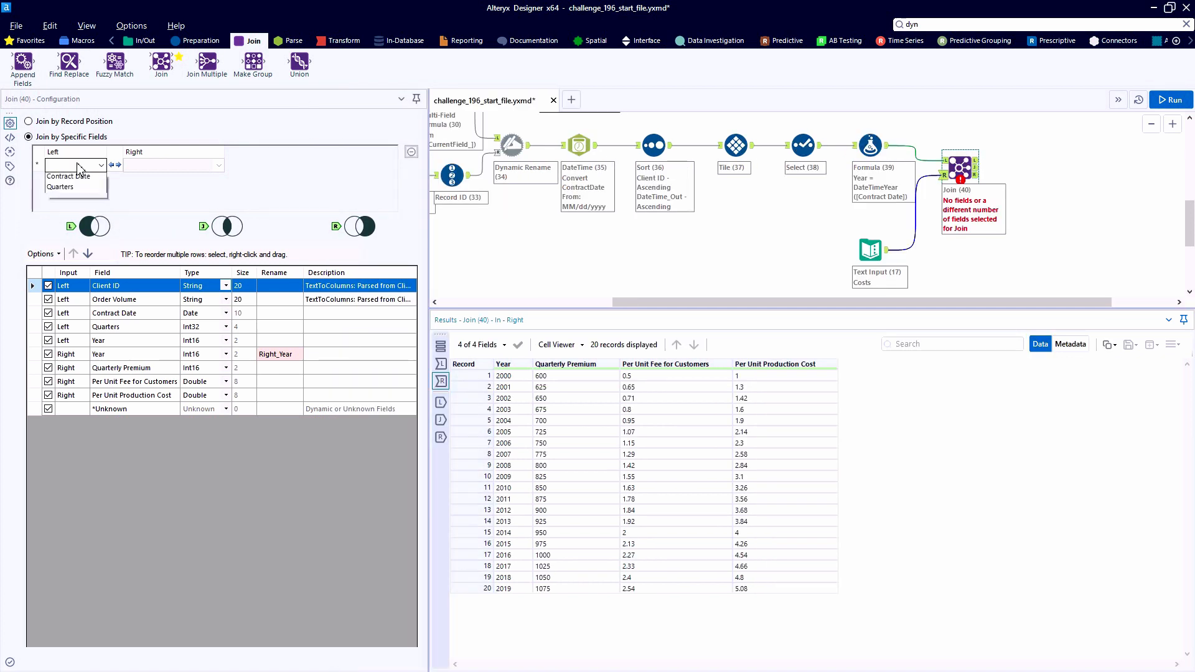
{"action": "left_click", "coordinate": [75, 225]}
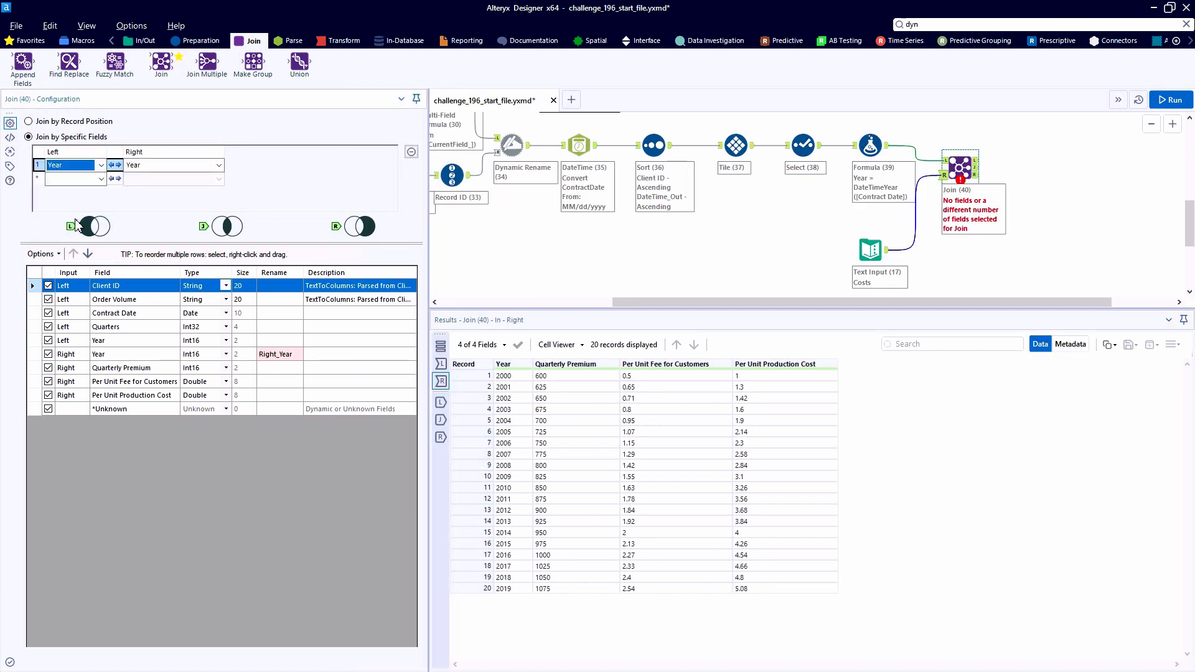
{"action": "left_click", "coordinate": [52, 355]}
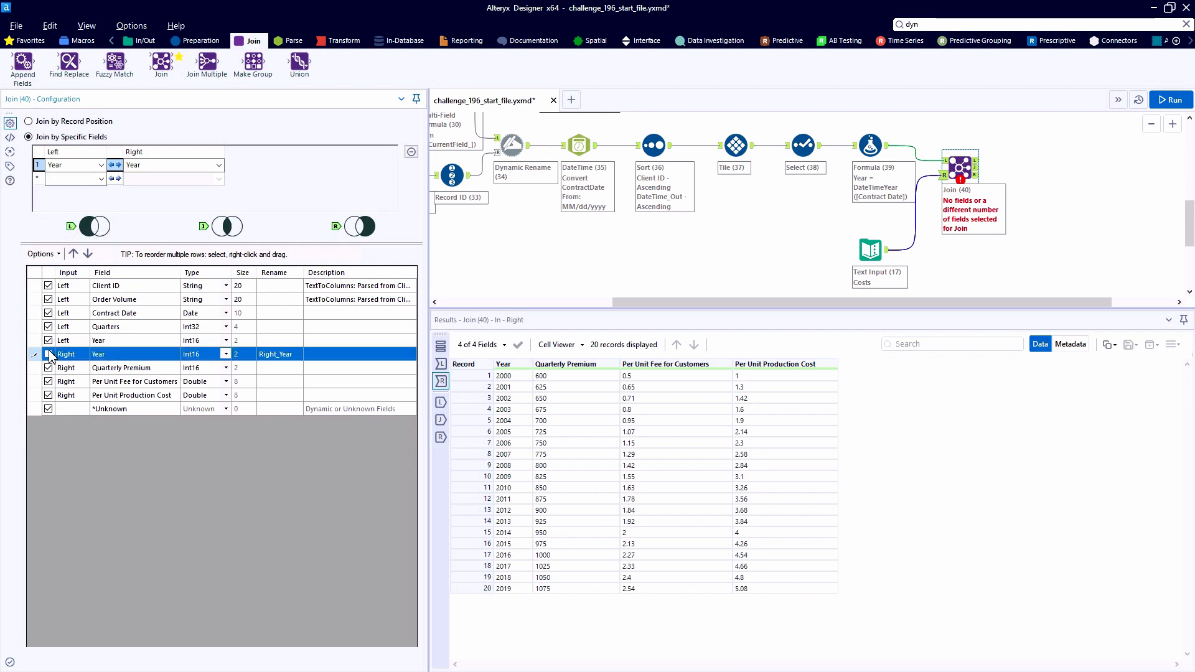
{"action": "key", "text": "ctrl+r"}
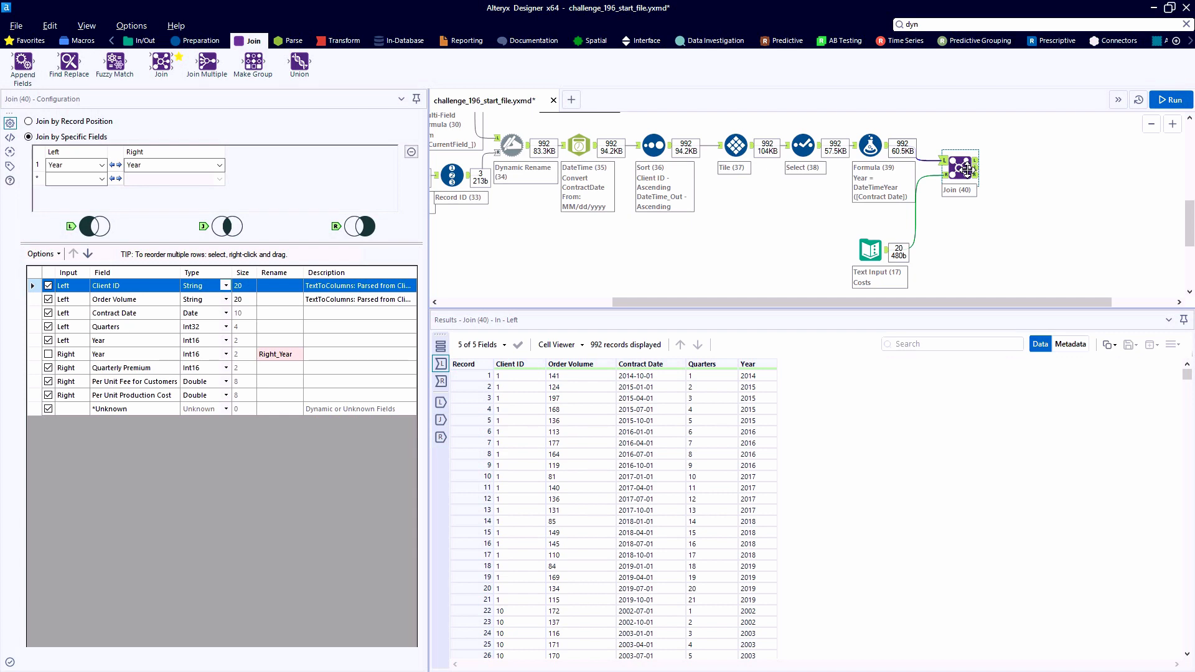
Step: Add Browse tools to all three Join outputs, run the workflow, and move the joined output's Browse farther away
{"action": "key", "text": "ctrl+shift+b"}
{"action": "key", "text": "ctrl+r"}
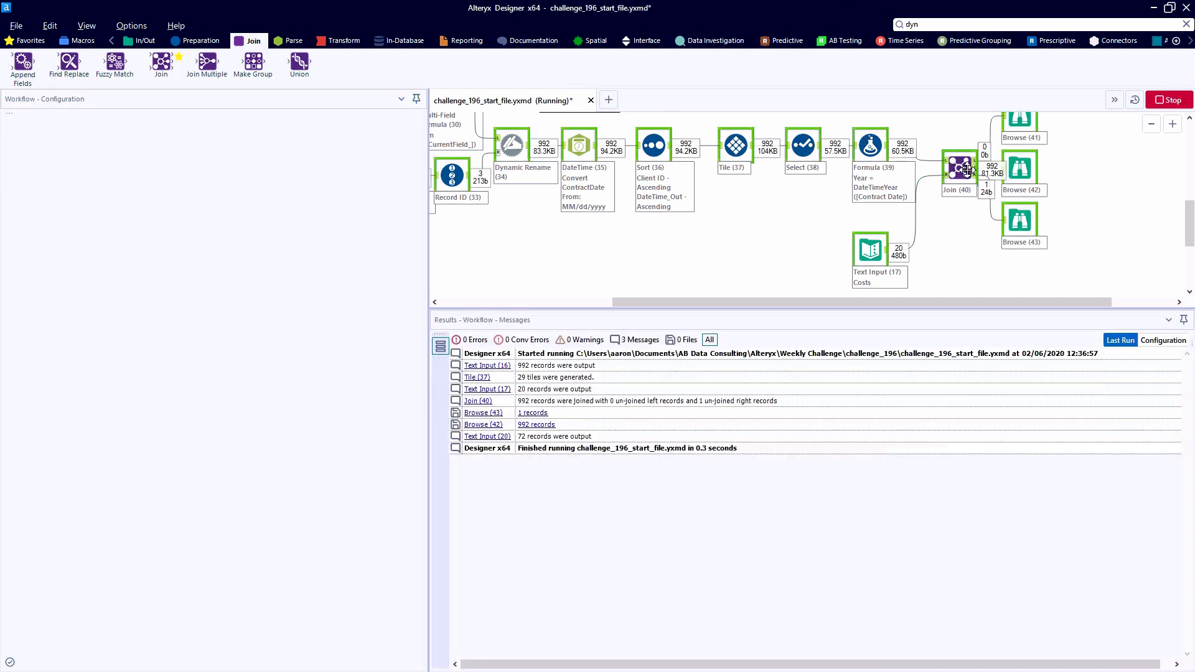
{"action": "left_click_drag", "start_coordinate": [1024, 178], "coordinate": [1181, 177]}
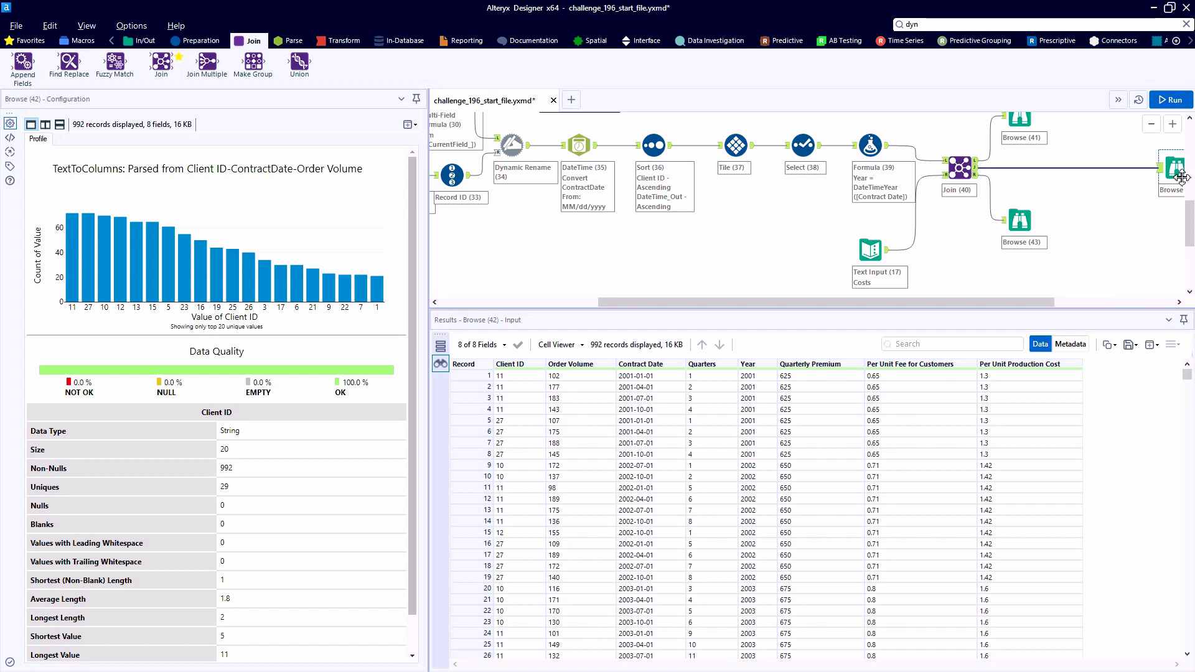
Step: Set the workflow's Connection Progress to Show so record counts stay displayed on the connections
{"action": "left_click", "coordinate": [759, 212]}
{"action": "left_click", "coordinate": [181, 207]}
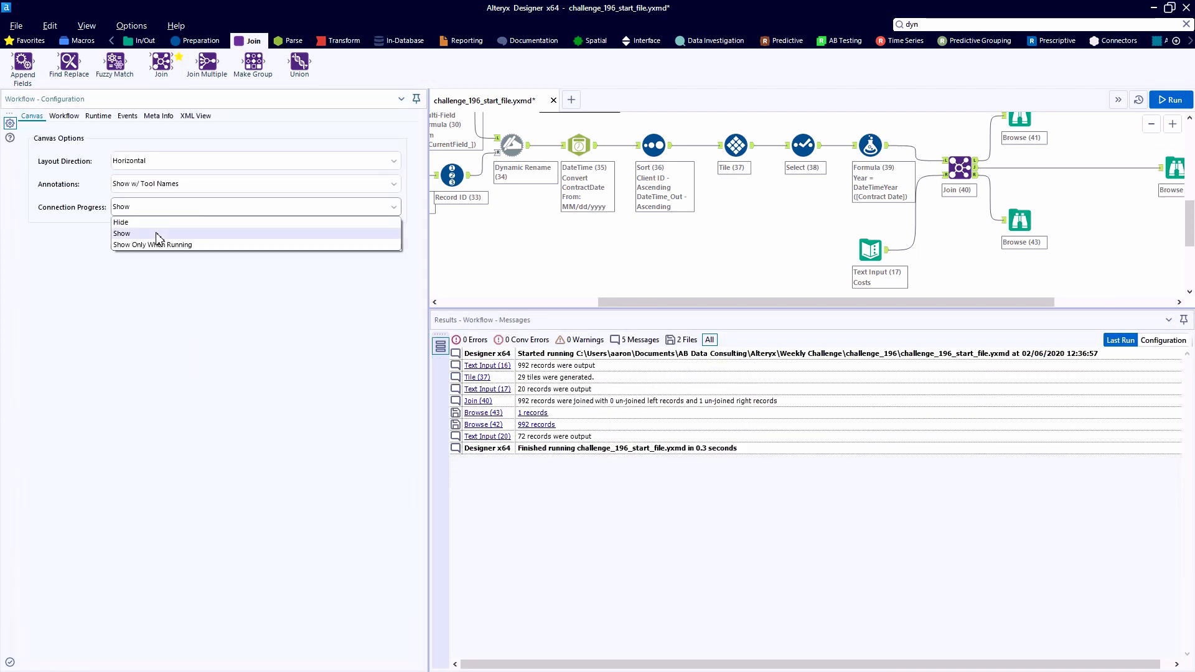
{"action": "left_click", "coordinate": [157, 236]}
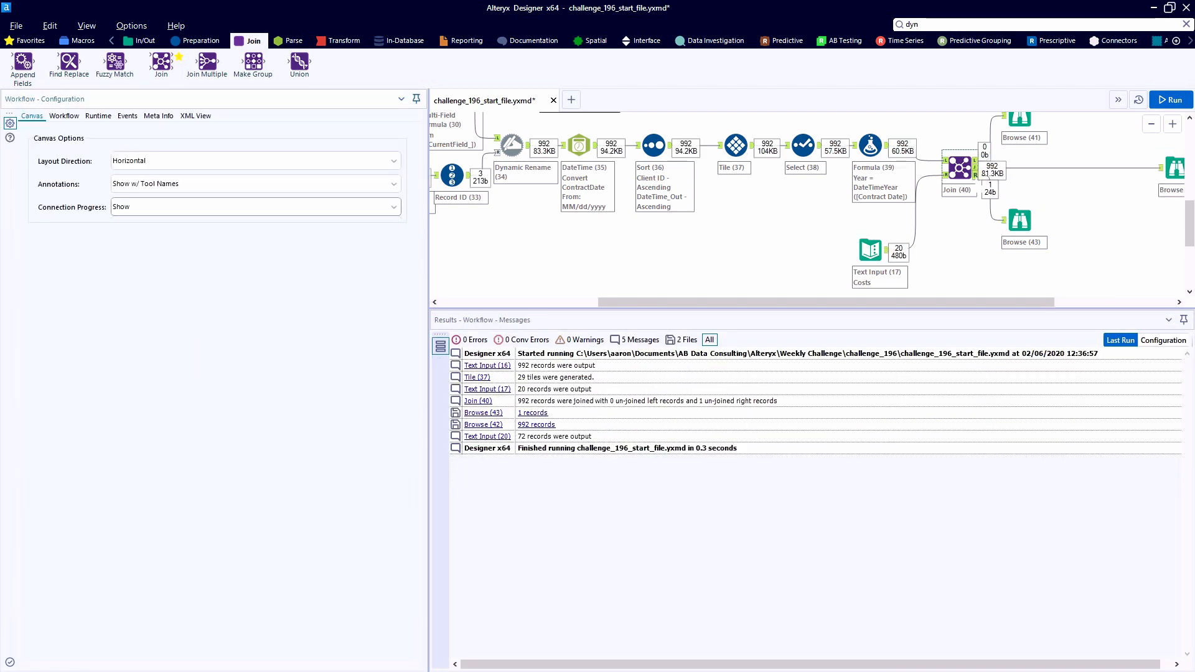
Step: Examine the unmatched right record, the contract years in the Join's left input, and the Year values in the joined output
{"action": "left_click", "coordinate": [1019, 221]}
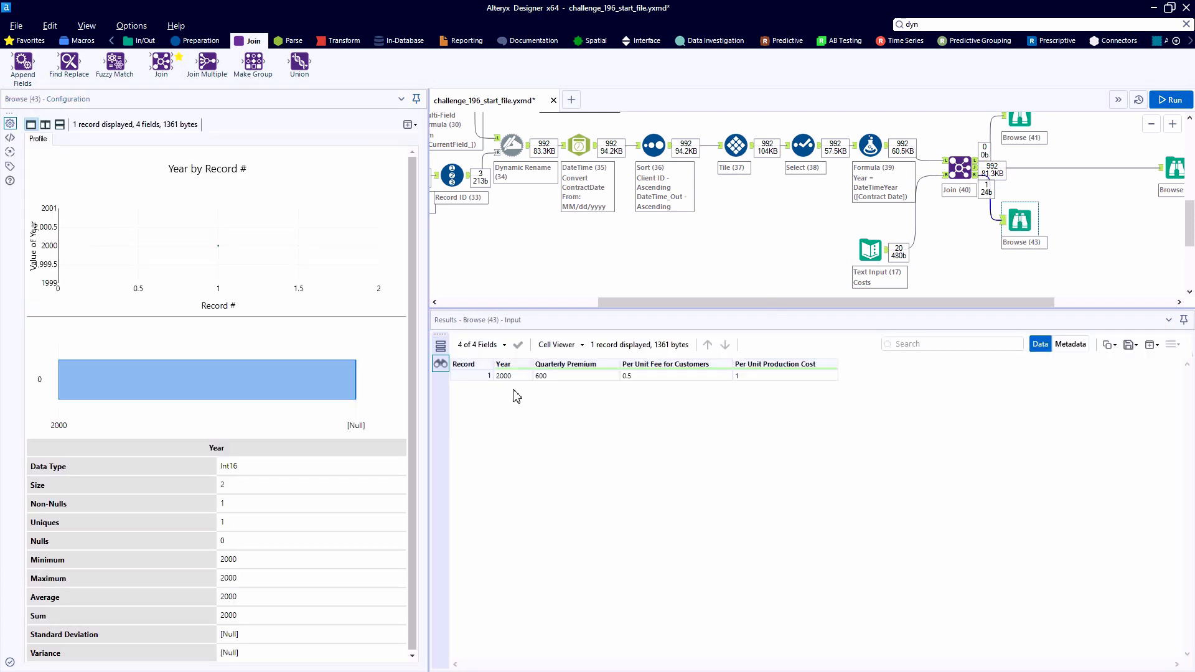
{"action": "left_click", "coordinate": [511, 376]}
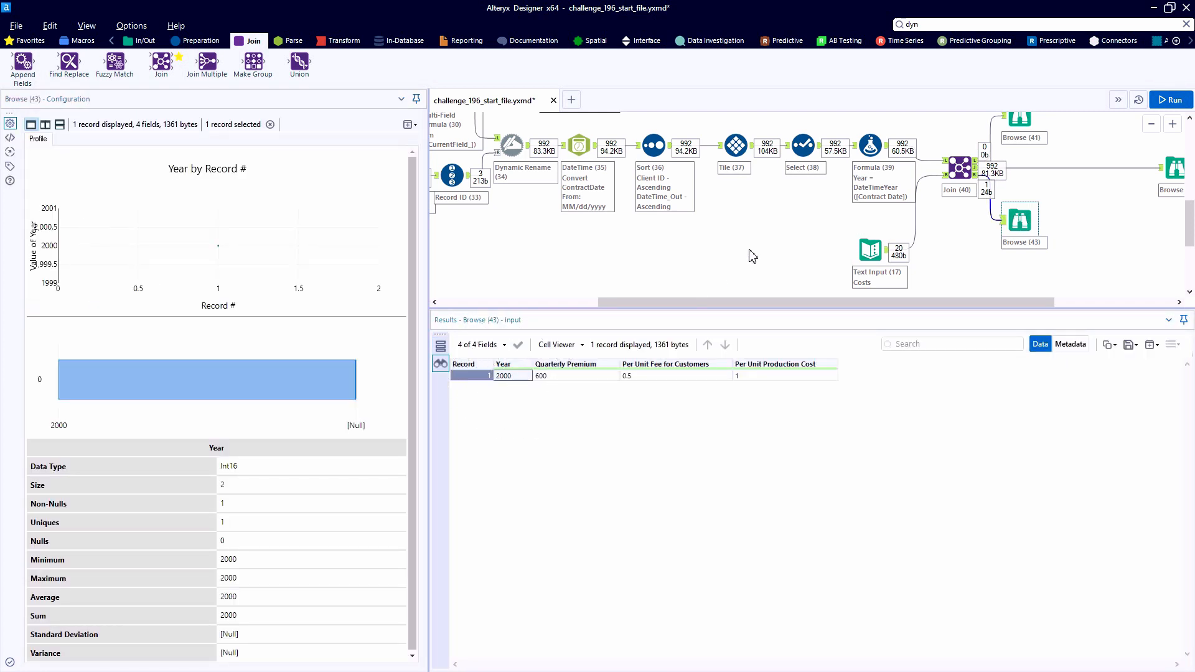
{"action": "left_click", "coordinate": [974, 170]}
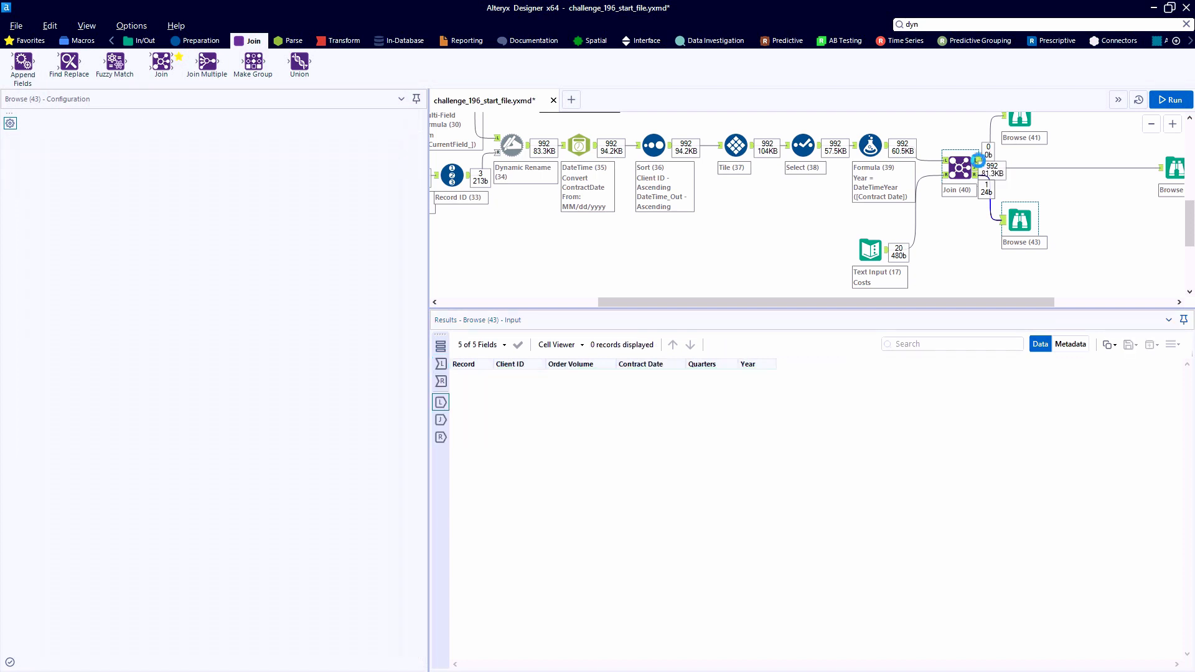
{"action": "left_click", "coordinate": [951, 165]}
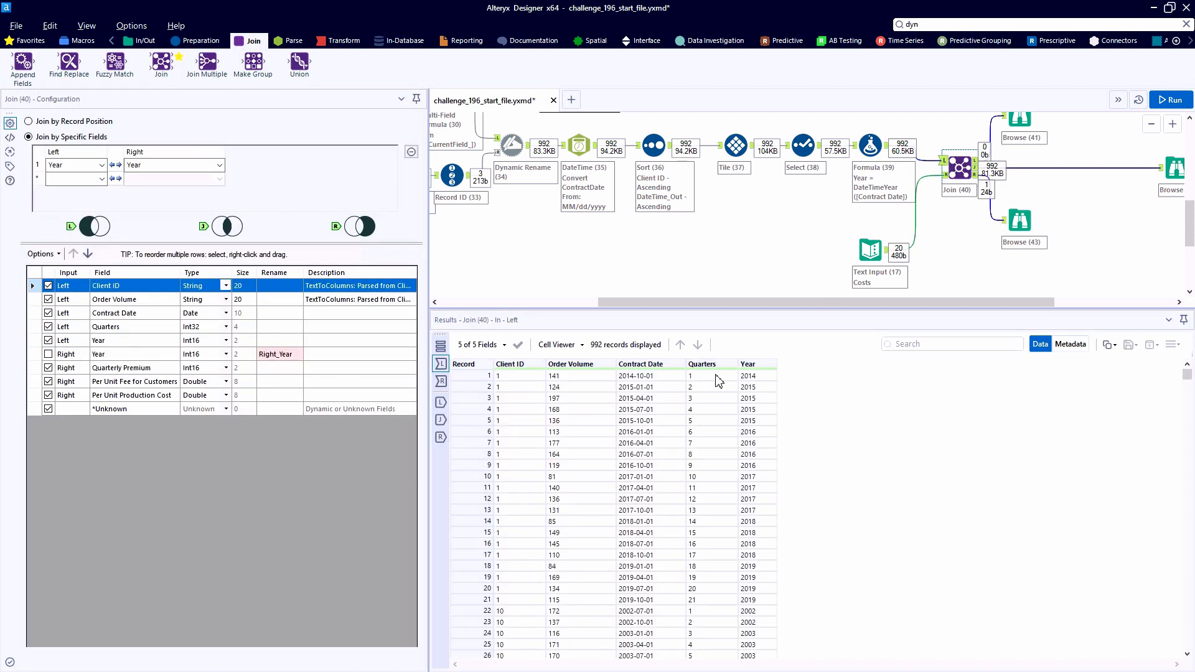
{"action": "scroll", "coordinate": [672, 394], "scroll_direction": "down", "scroll_amount": 7}
{"action": "left_click", "coordinate": [757, 399]}
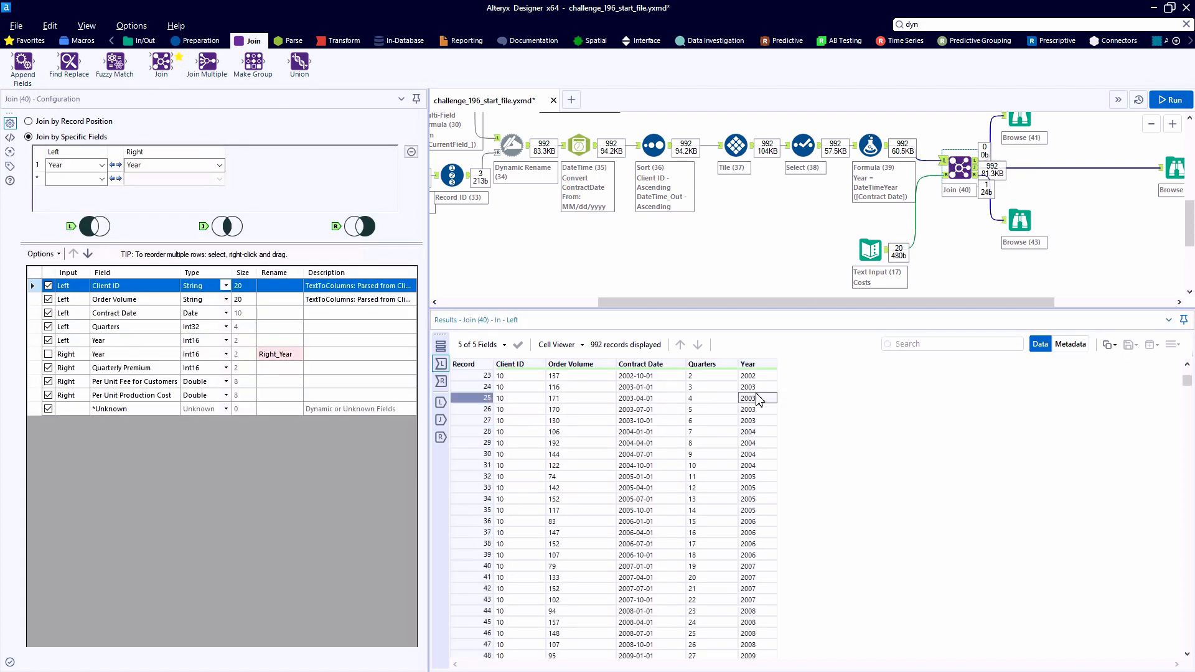
{"action": "scroll", "coordinate": [757, 399], "scroll_direction": "up", "scroll_amount": 7}
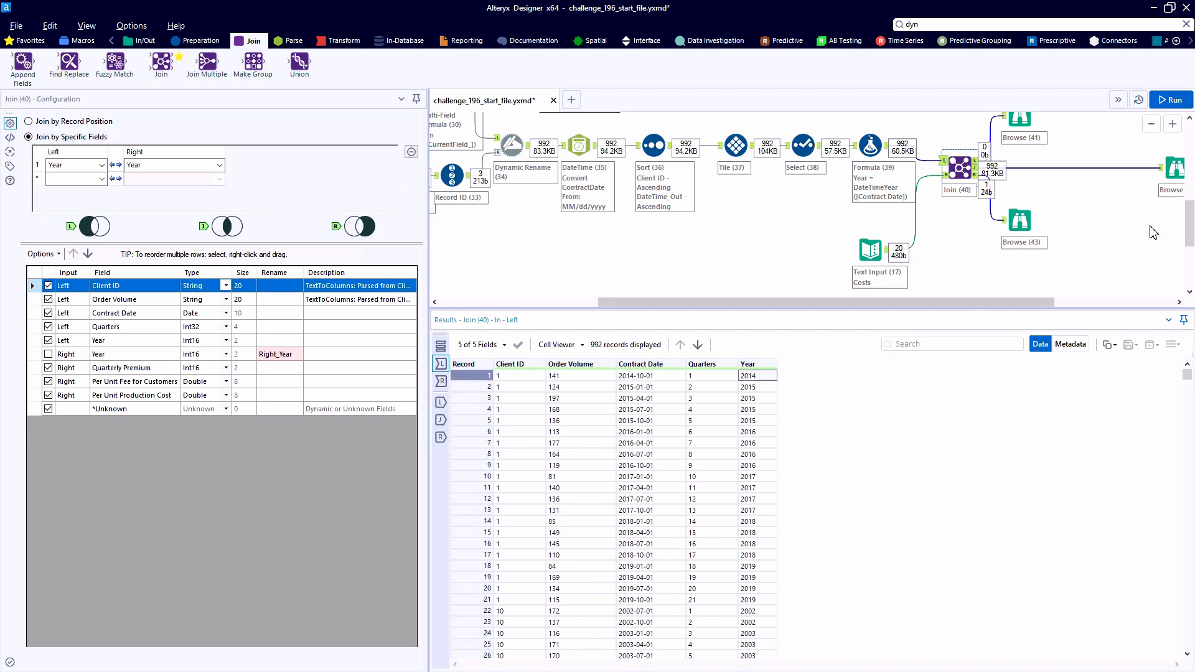
{"action": "left_click", "coordinate": [1175, 169]}
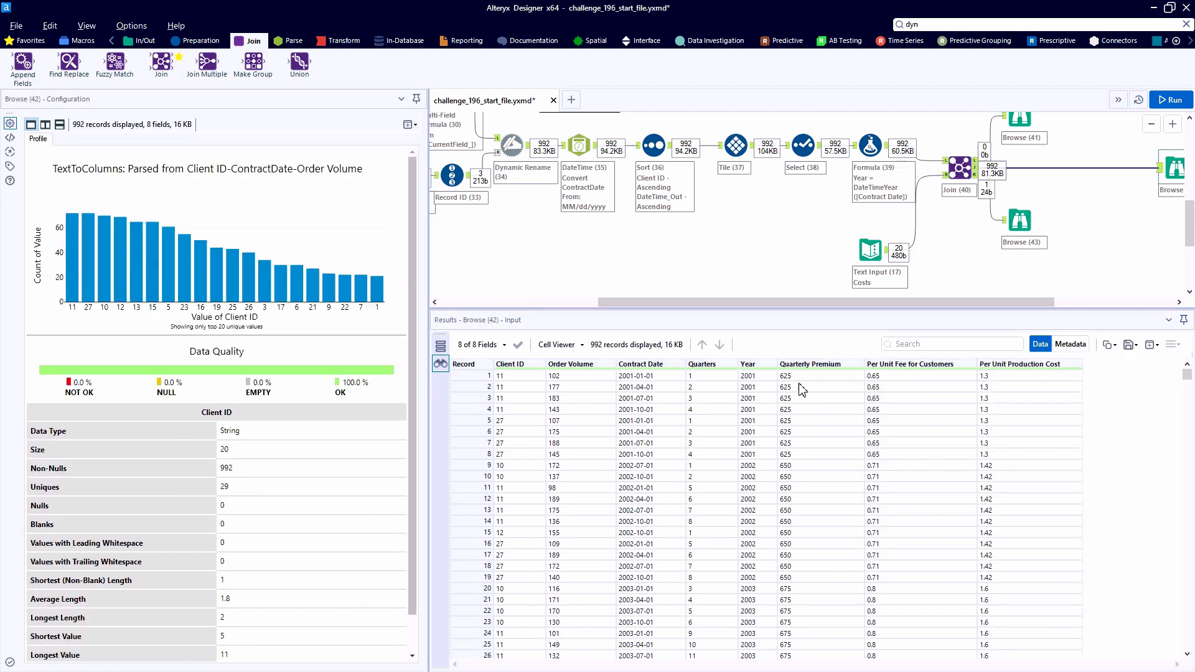
{"action": "left_click", "coordinate": [763, 376]}
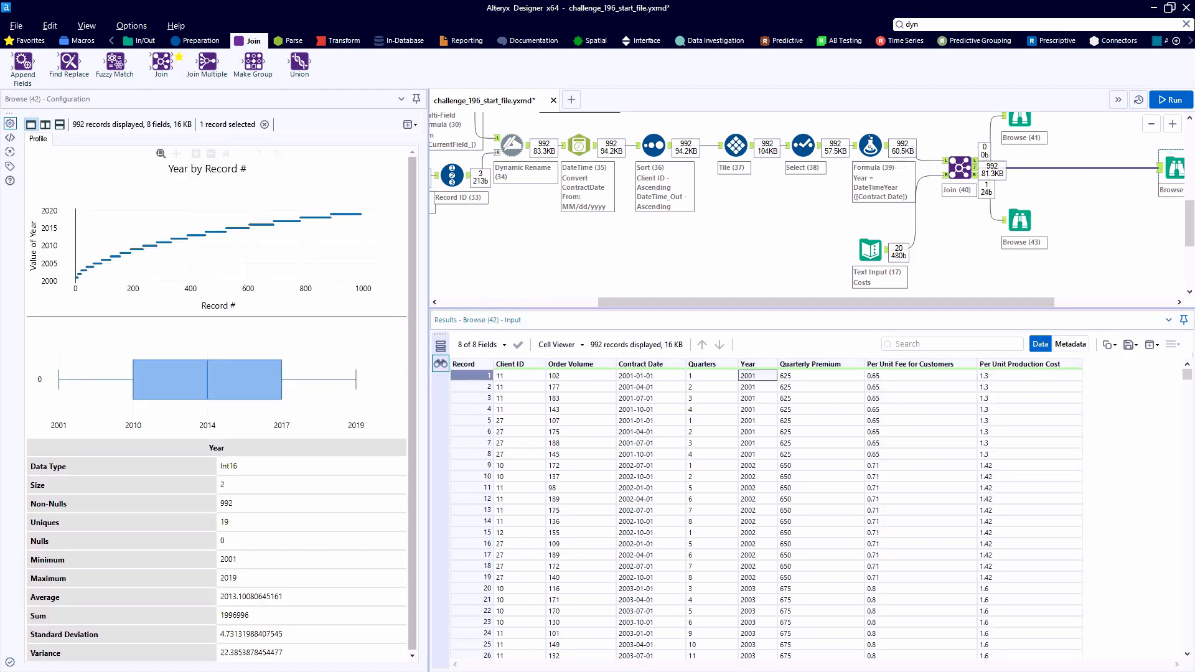
{"action": "mouse_move", "coordinate": [79, 275]}
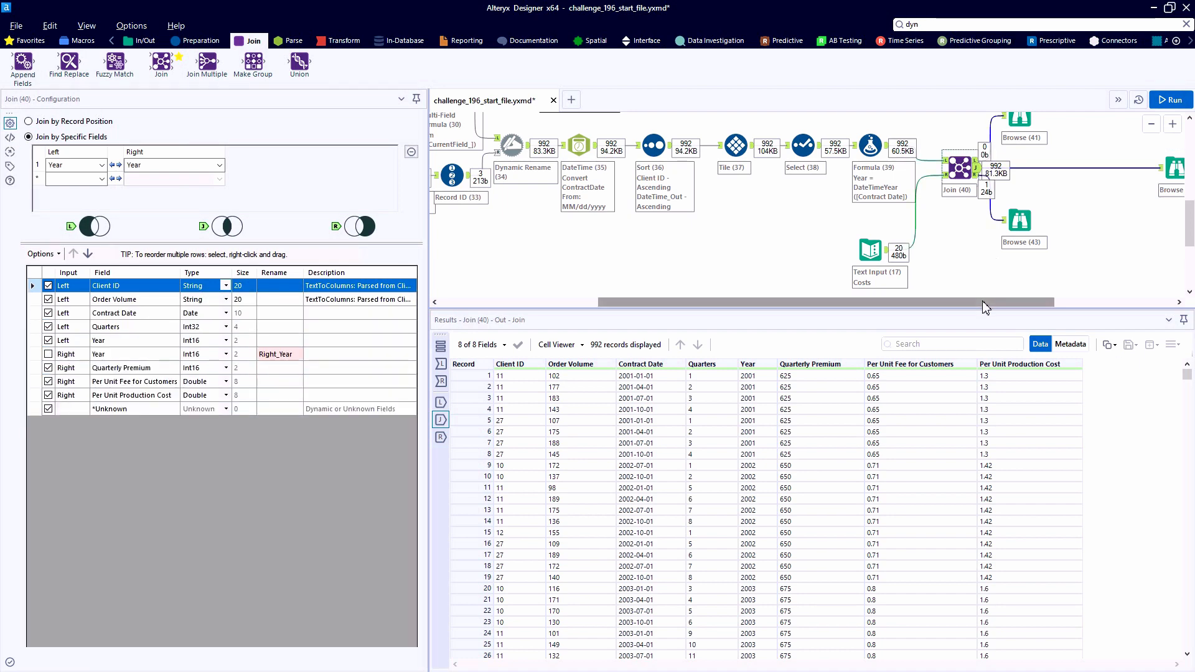
Step: Shift the joined output's Browse tool farther along and insert a Formula tool between it and the Join
{"action": "left_click_drag", "start_coordinate": [1052, 302], "coordinate": [1118, 299]}
{"action": "left_click_drag", "start_coordinate": [997, 168], "coordinate": [1156, 168]}
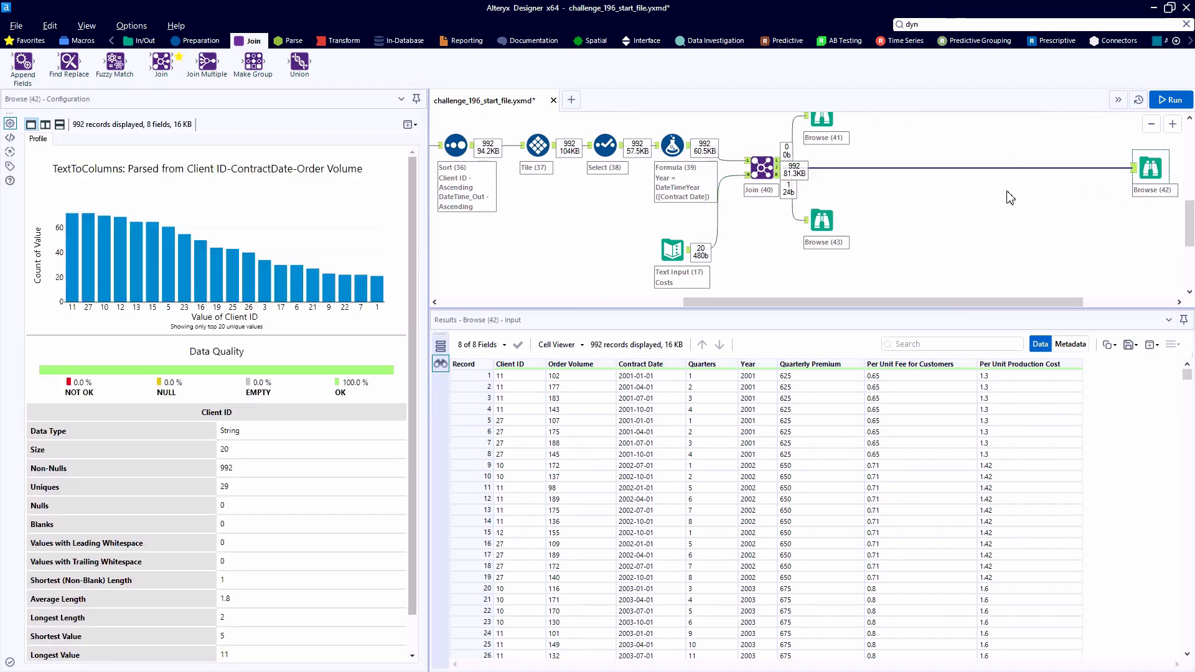
{"action": "scroll", "coordinate": [1009, 195], "scroll_direction": "up", "scroll_amount": 1}
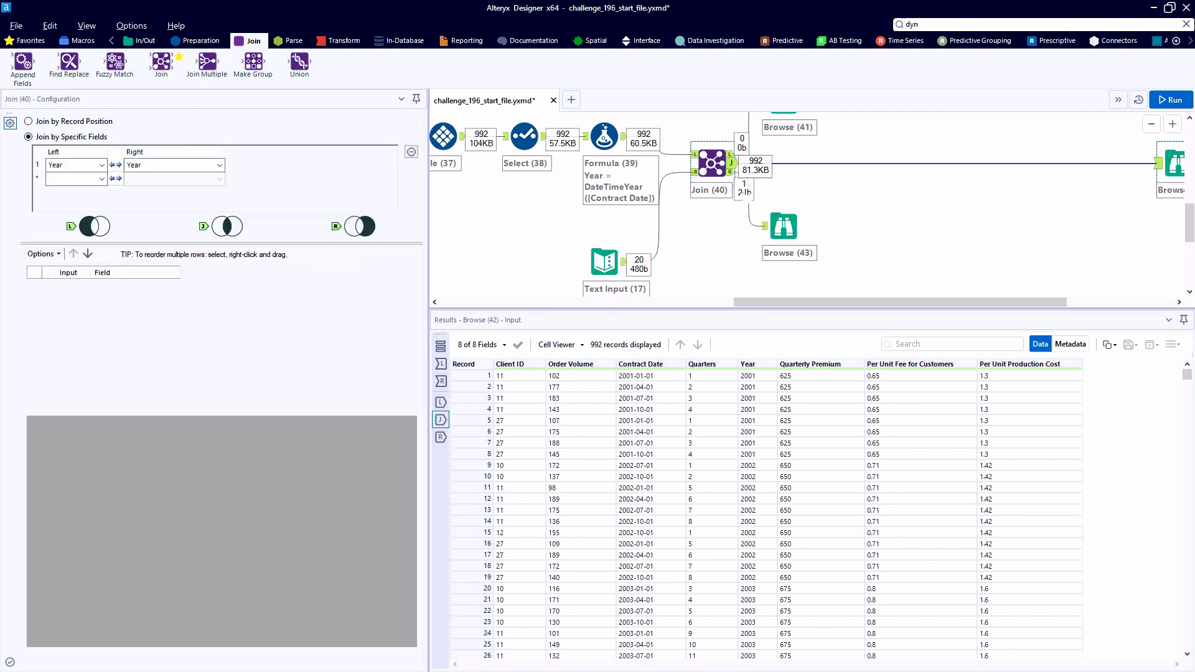
{"action": "left_click_drag", "start_coordinate": [795, 303], "coordinate": [831, 300]}
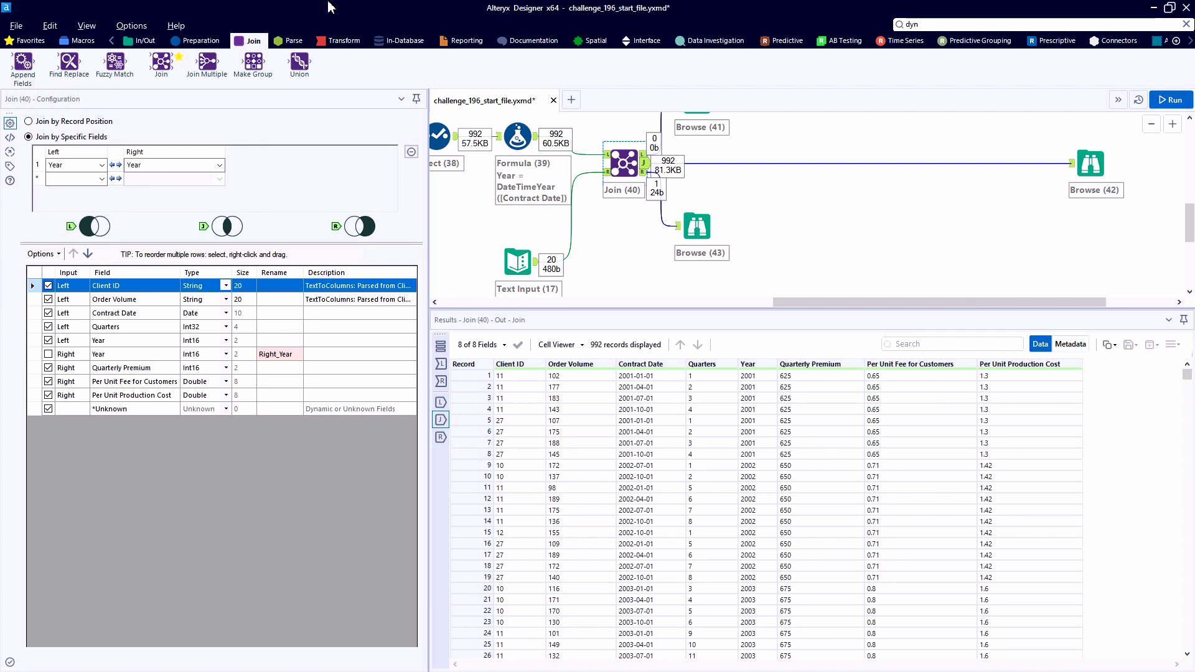
{"action": "left_click", "coordinate": [200, 41]}
{"action": "left_click_drag", "start_coordinate": [207, 62], "coordinate": [750, 162]}
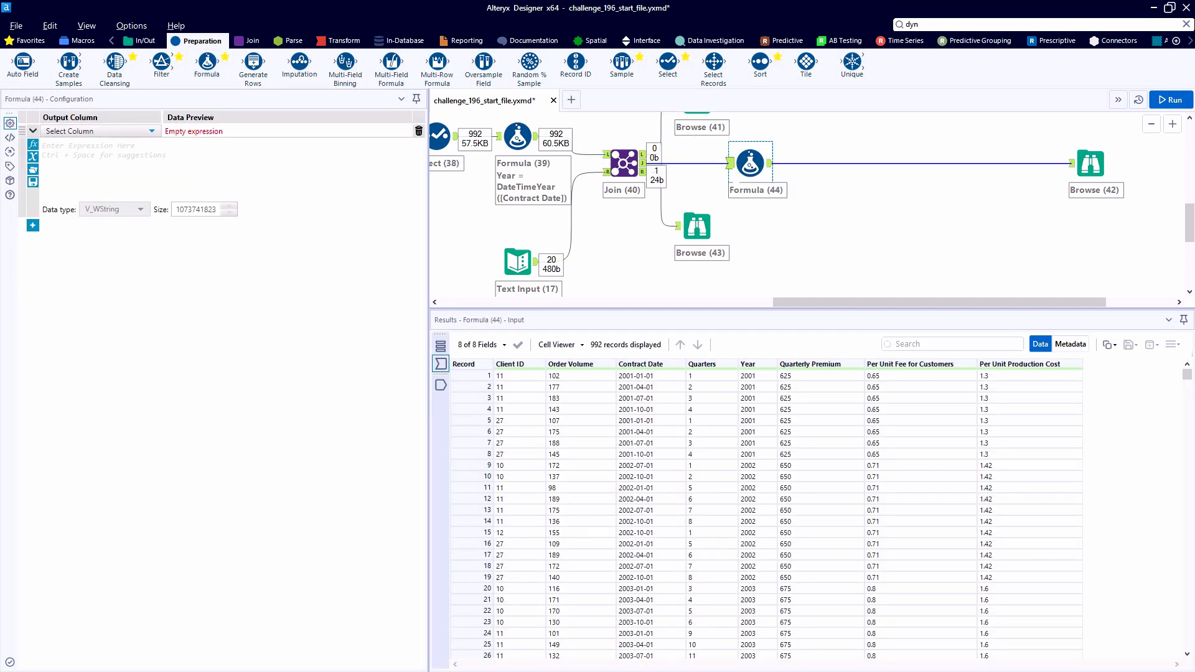
Step: Create a Cost column with the expression [Order Volume]*[Per Unit Production Cost] and set its data type to Int64
{"action": "left_click", "coordinate": [151, 131]}
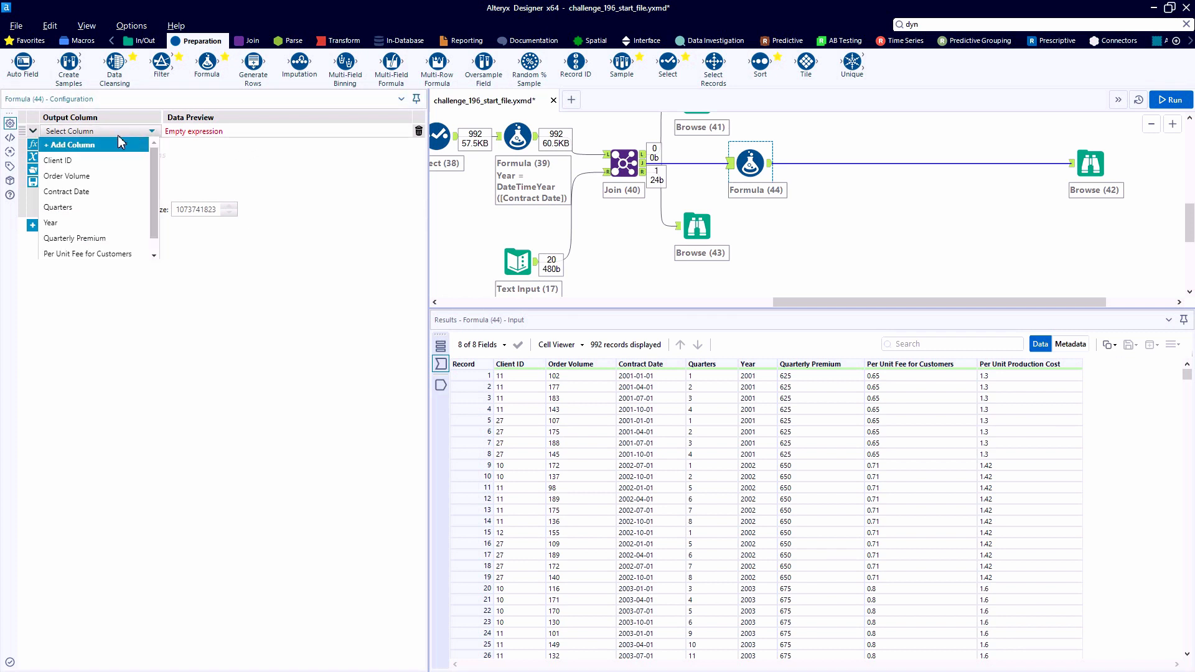
{"action": "left_click", "coordinate": [98, 146]}
{"action": "type", "text": "Cost"}
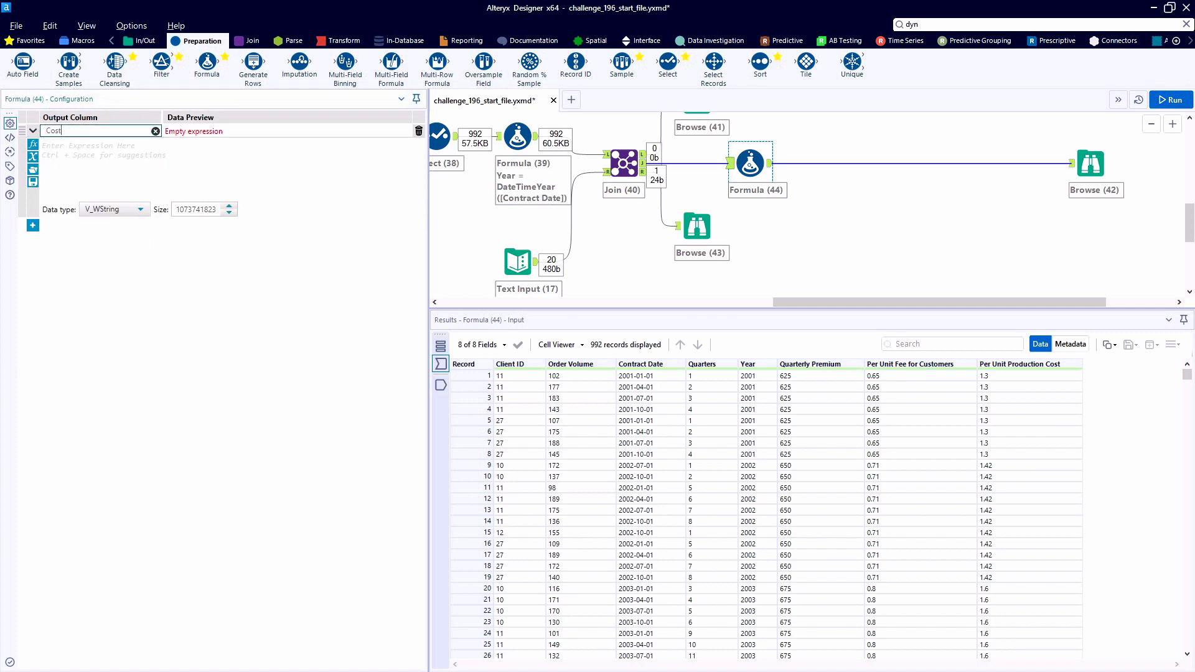
{"action": "key", "text": "Tab"}
{"action": "type", "text": "["}
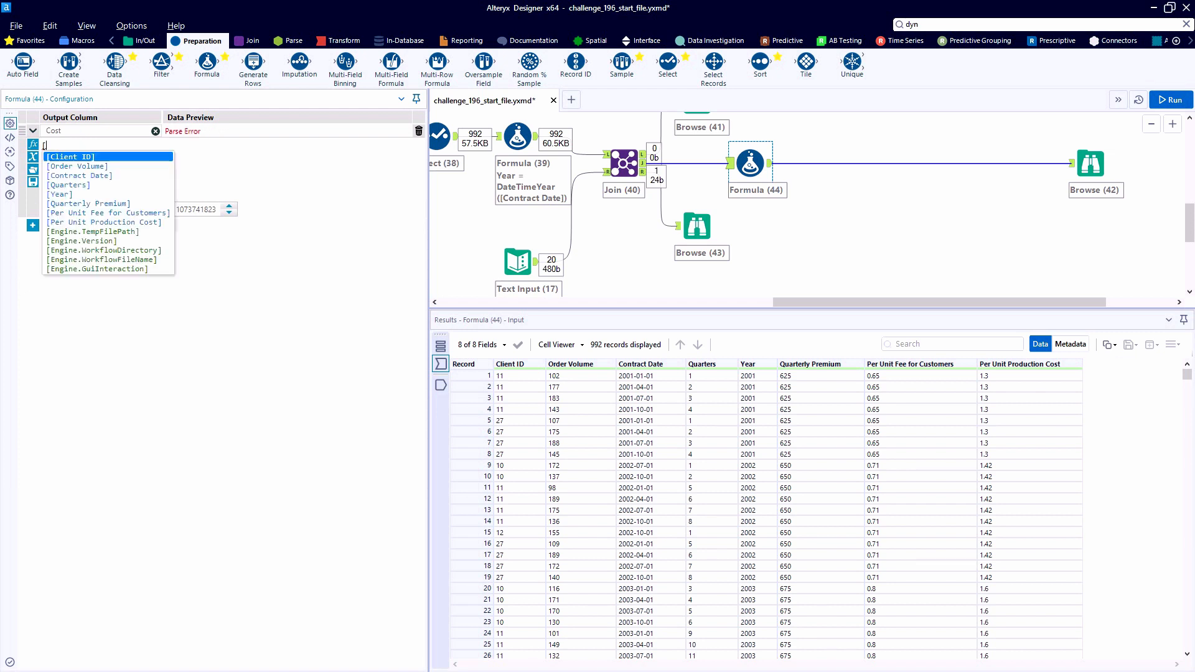
{"action": "left_click", "coordinate": [94, 167]}
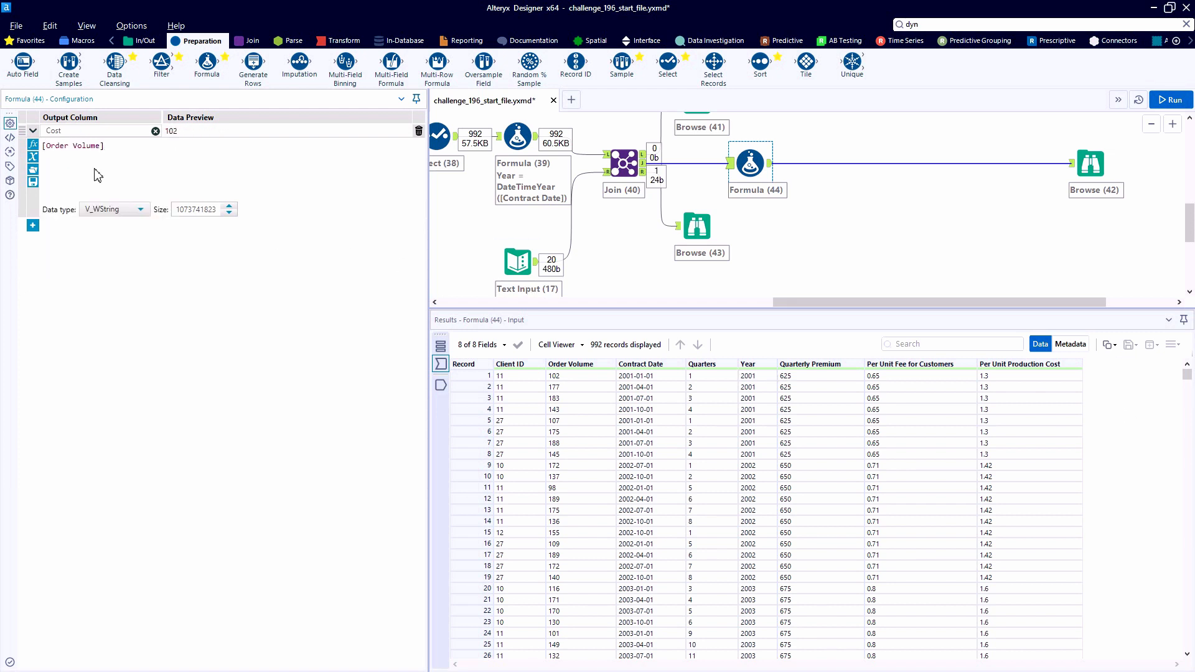
{"action": "type", "text": "*["}
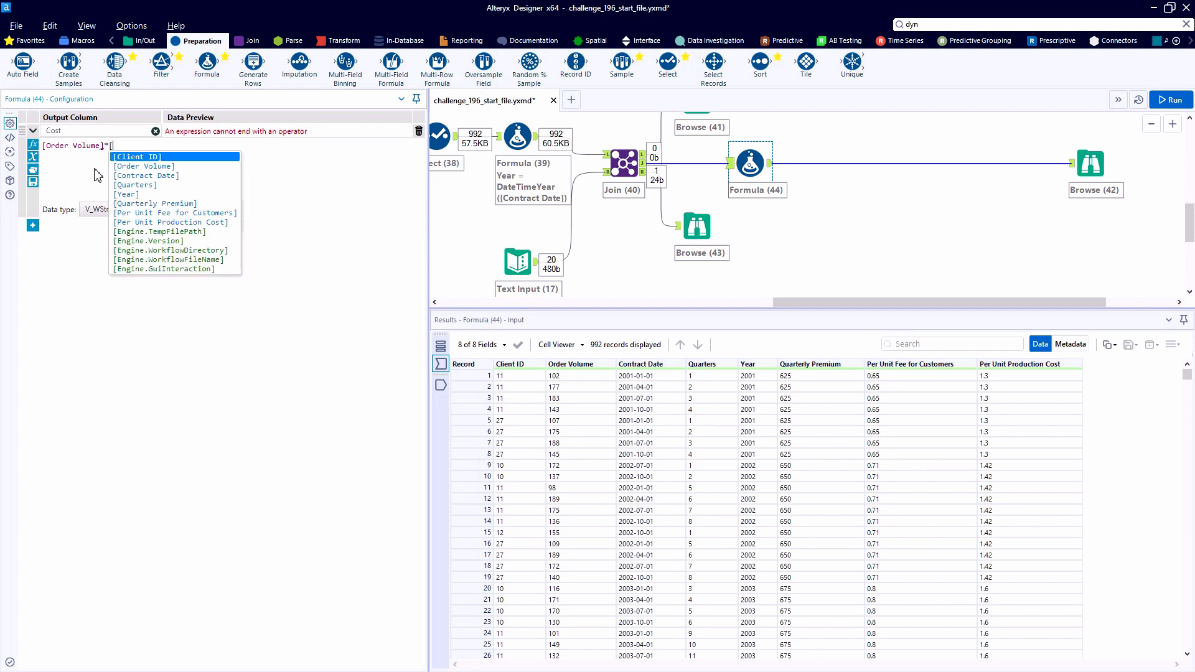
{"action": "left_click", "coordinate": [175, 223]}
{"action": "left_click", "coordinate": [142, 216]}
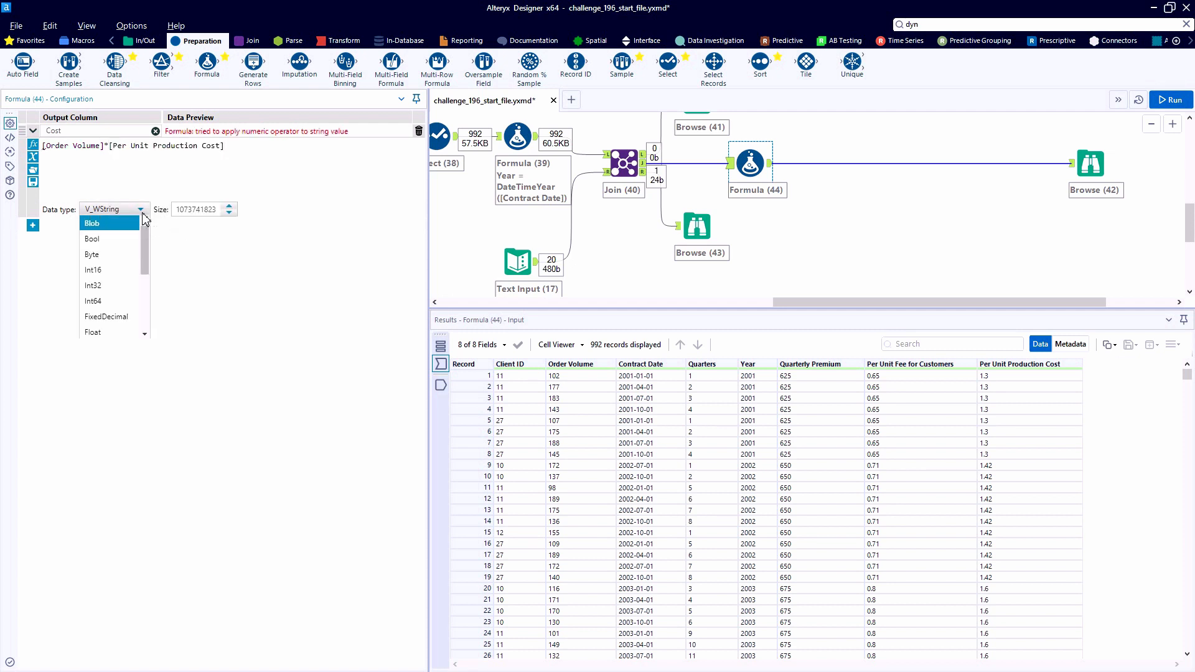
{"action": "left_click", "coordinate": [112, 301]}
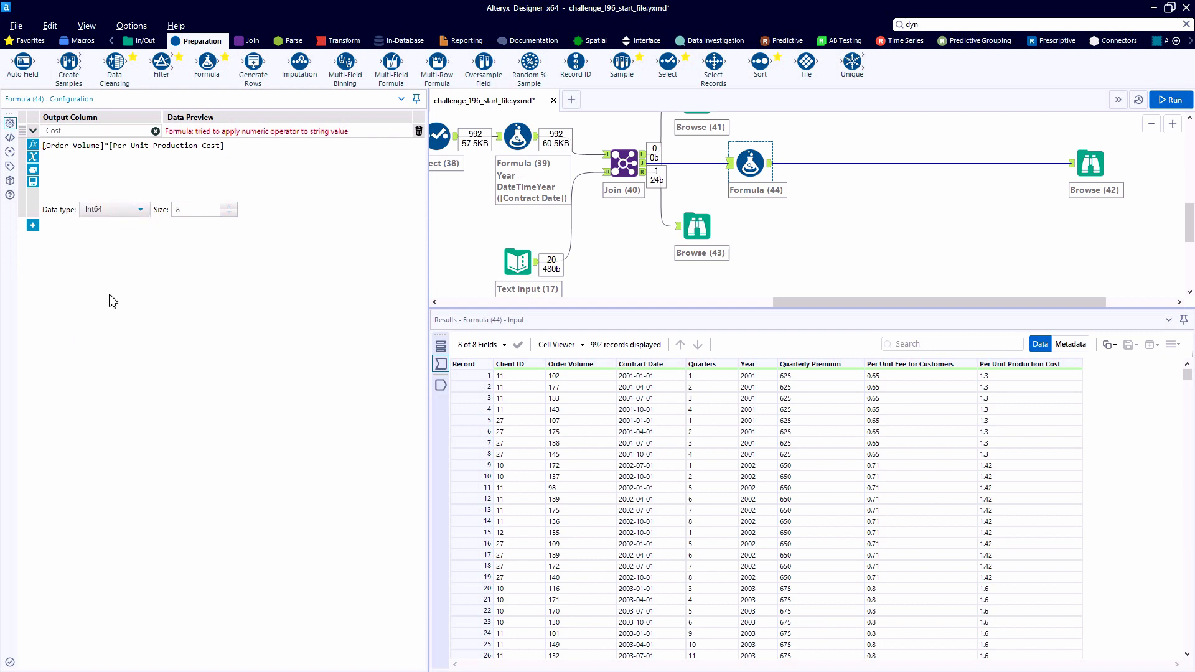
Step: Set the Cost column's data type to Double in the Formula tool
{"action": "left_click", "coordinate": [124, 210]}
{"action": "scroll", "coordinate": [107, 287], "scroll_direction": "down", "scroll_amount": 2}
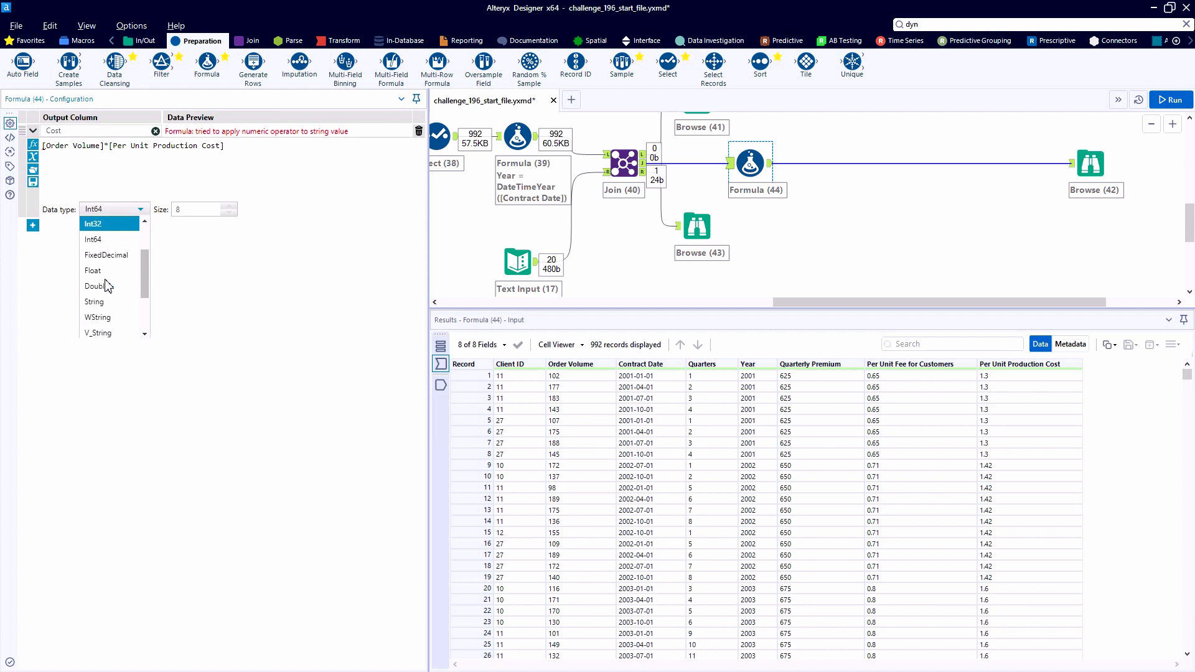
{"action": "left_click", "coordinate": [107, 286]}
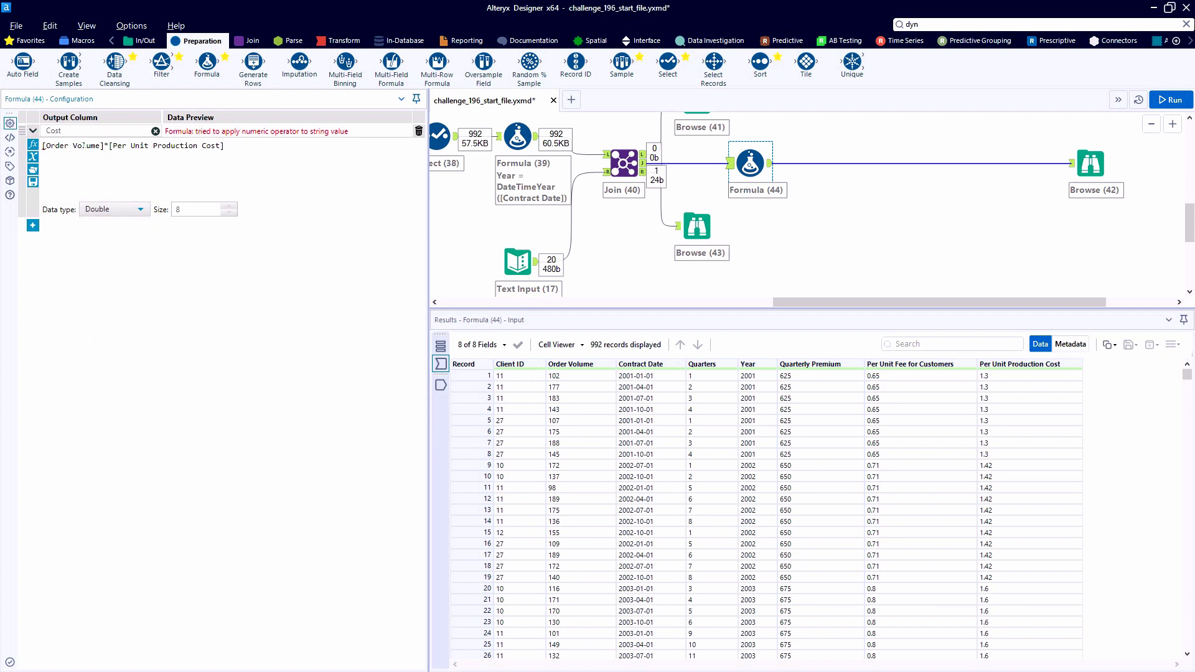
{"action": "key", "text": "ctrl"}
{"action": "key", "text": "ctrl"}
{"action": "key", "text": "ctrl"}
{"action": "key", "text": "ctrl"}
Step: Change Order Volume to Double in the Join's field list, run the workflow and check the Cost values in the Formula output
{"action": "left_click", "coordinate": [624, 163]}
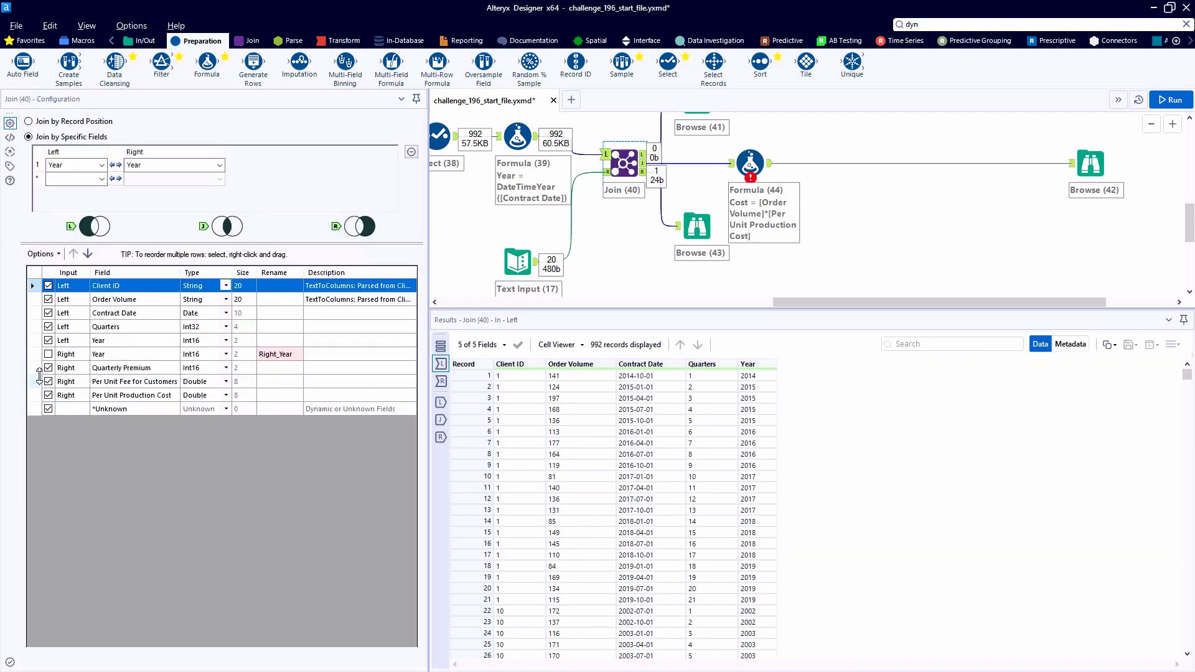
{"action": "left_click", "coordinate": [226, 300]}
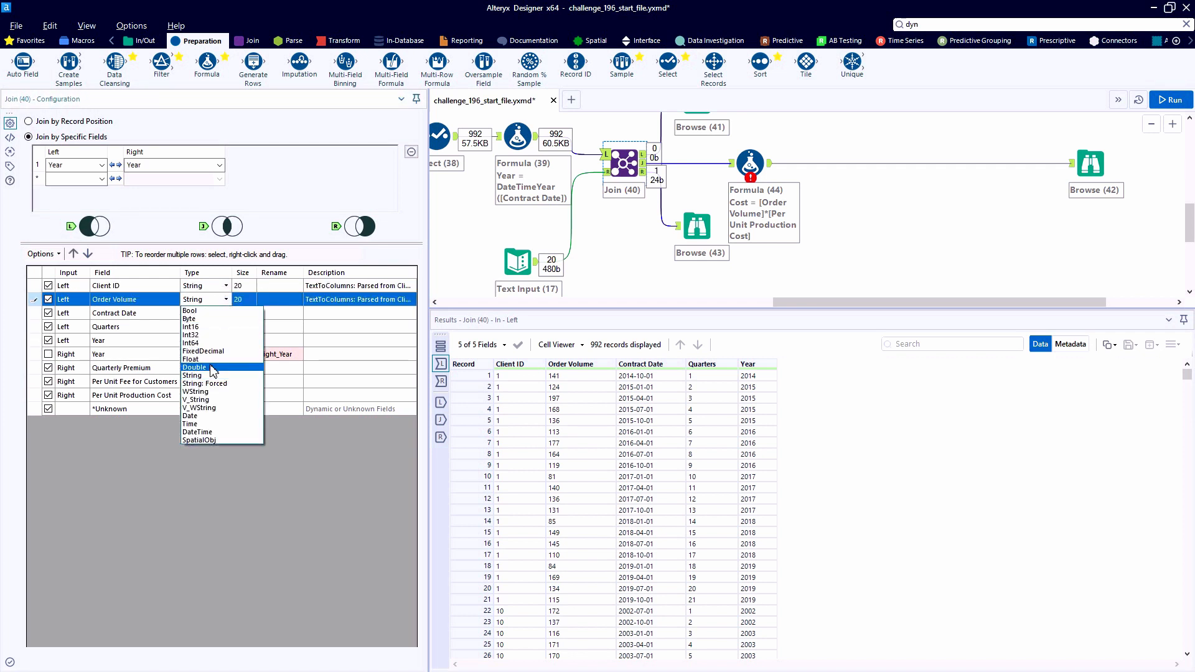
{"action": "left_click", "coordinate": [213, 367]}
{"action": "left_click", "coordinate": [704, 288]}
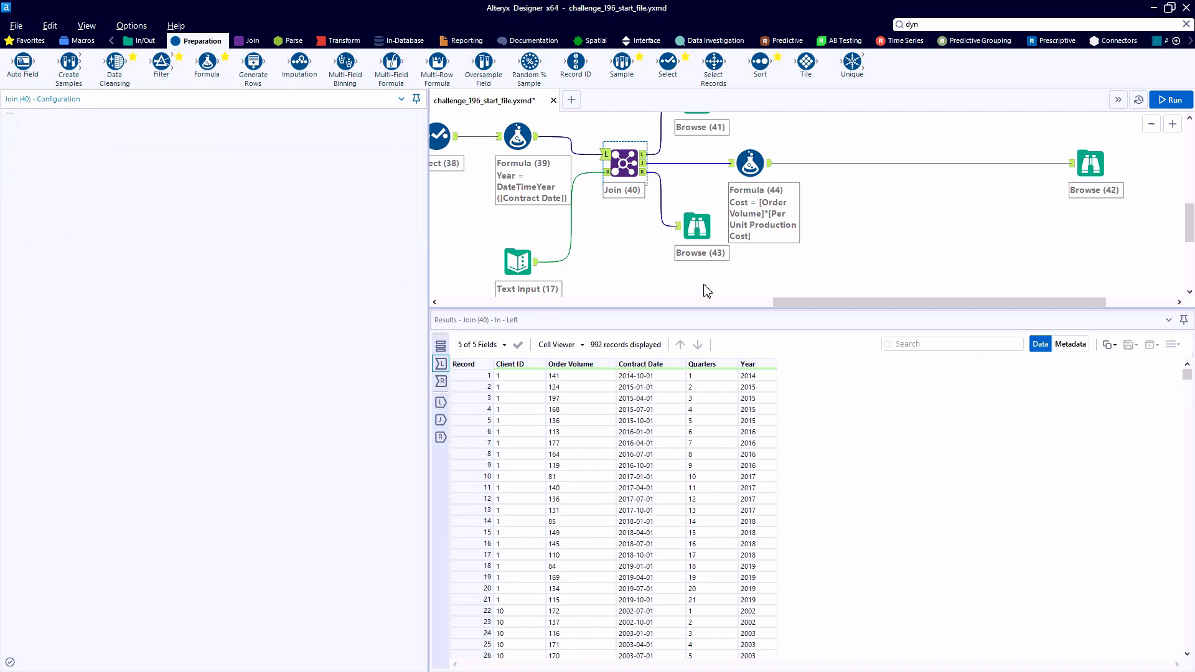
{"action": "key", "text": "ctrl+r"}
{"action": "left_click", "coordinate": [771, 168]}
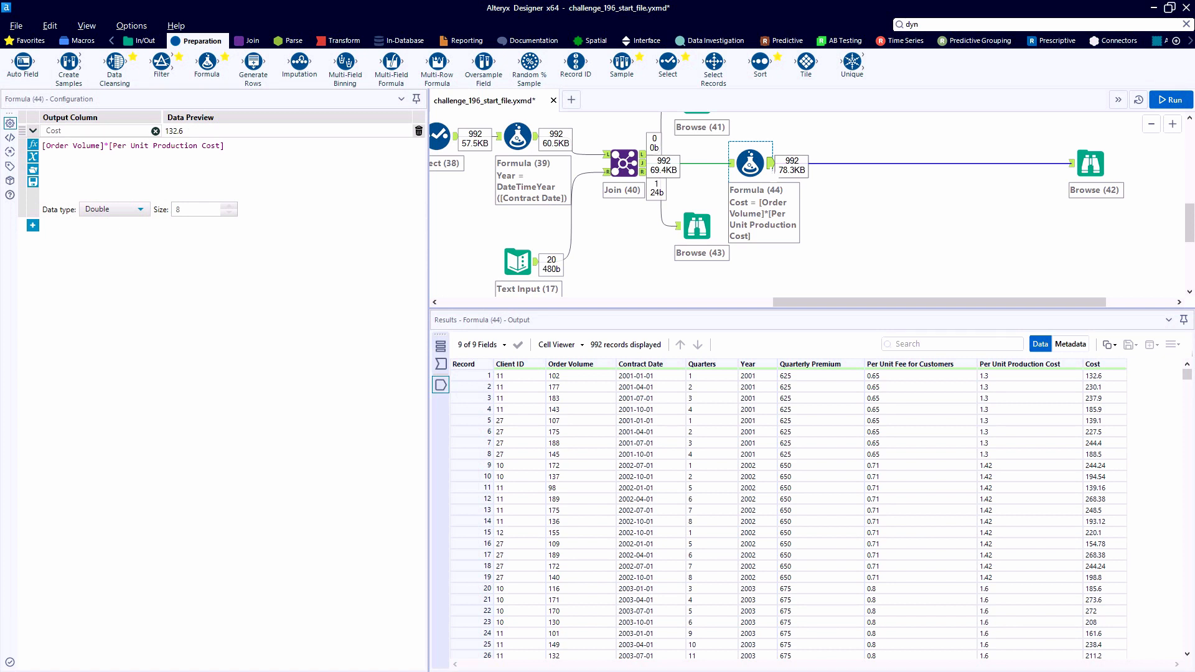
{"action": "left_click", "coordinate": [1120, 378]}
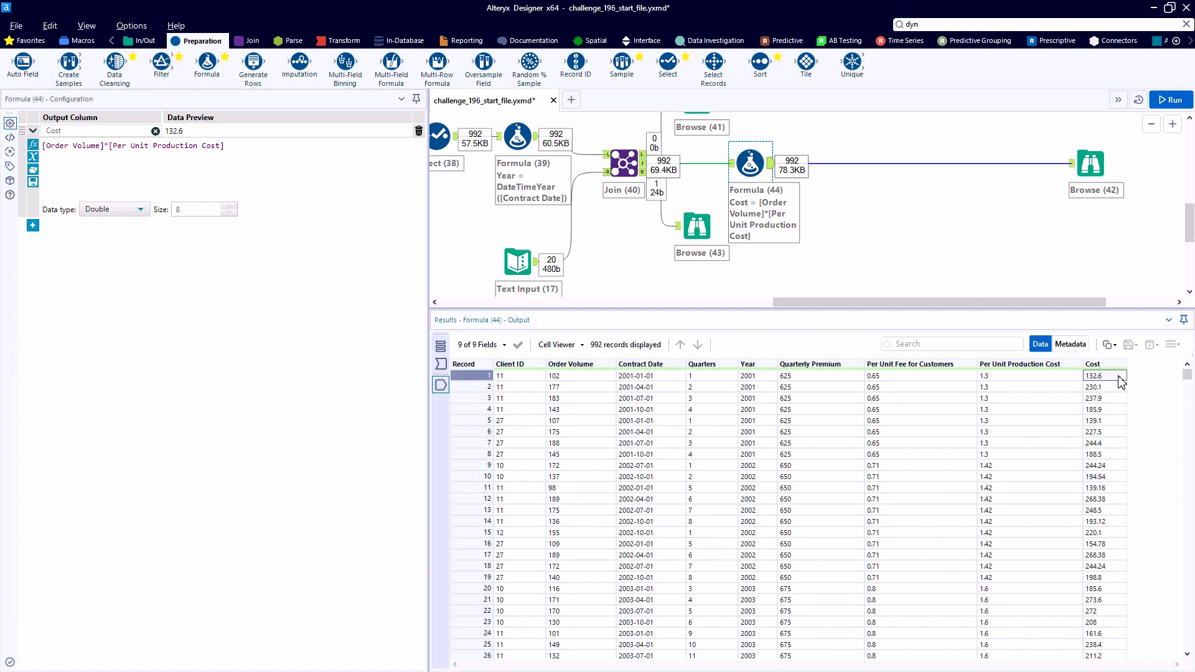
Step: Add a second output column named Revenue to the Formula tool and begin its expression with [Quarterly Premium]
{"action": "left_click", "coordinate": [33, 226]}
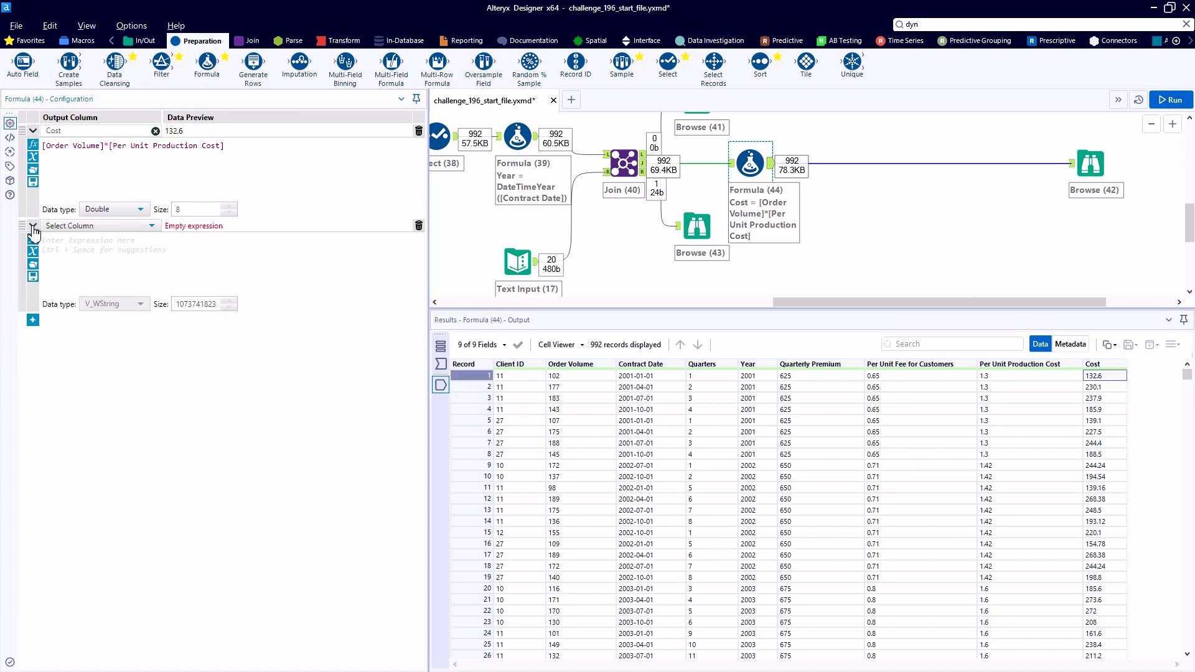
{"action": "left_click", "coordinate": [68, 225]}
{"action": "left_click", "coordinate": [63, 237]}
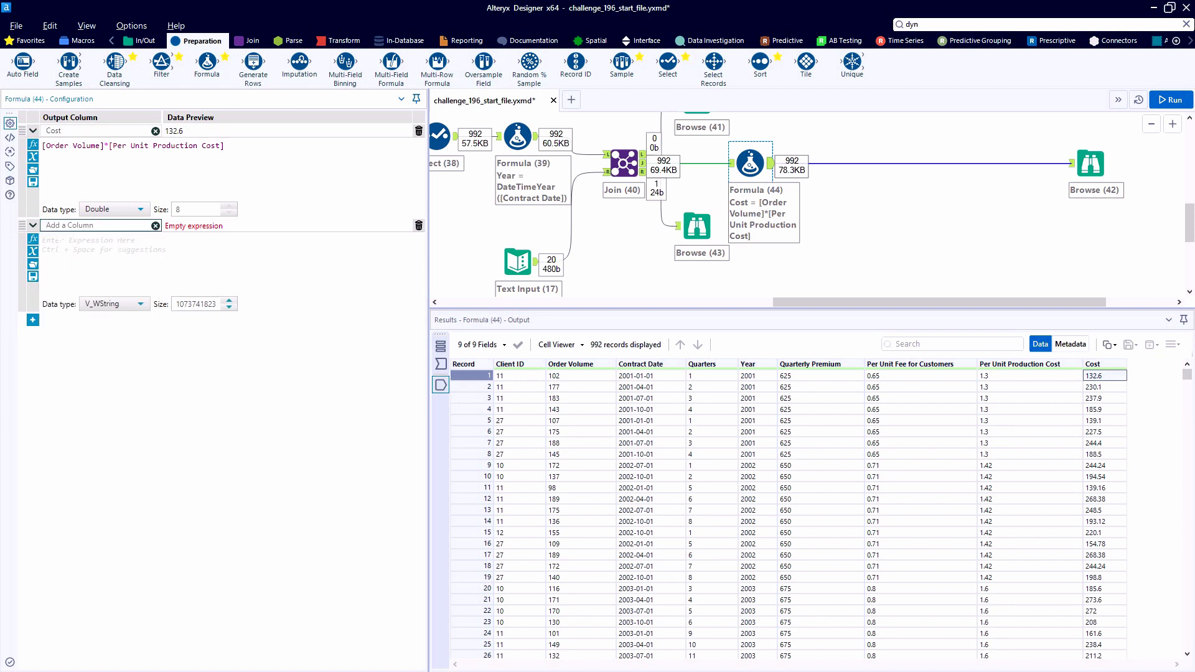
{"action": "type", "text": "Revenue"}
{"action": "key", "text": "Tab"}
{"action": "type", "text": "["}
{"action": "left_click", "coordinate": [80, 299]}
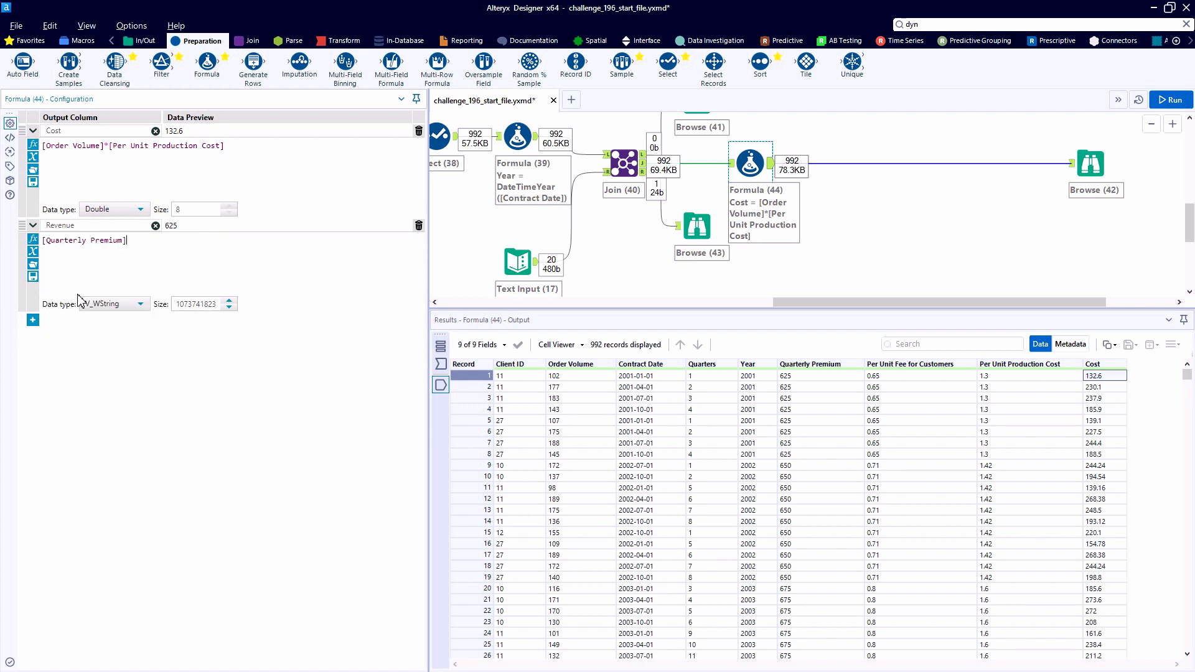
Step: Extend the Revenue expression by adding +([Order Volume]*[Per Unit Fee for Customers]) on a new line
{"action": "type", "text": "+"}
{"action": "scroll", "coordinate": [150, 259], "scroll_direction": "up", "scroll_amount": 3}
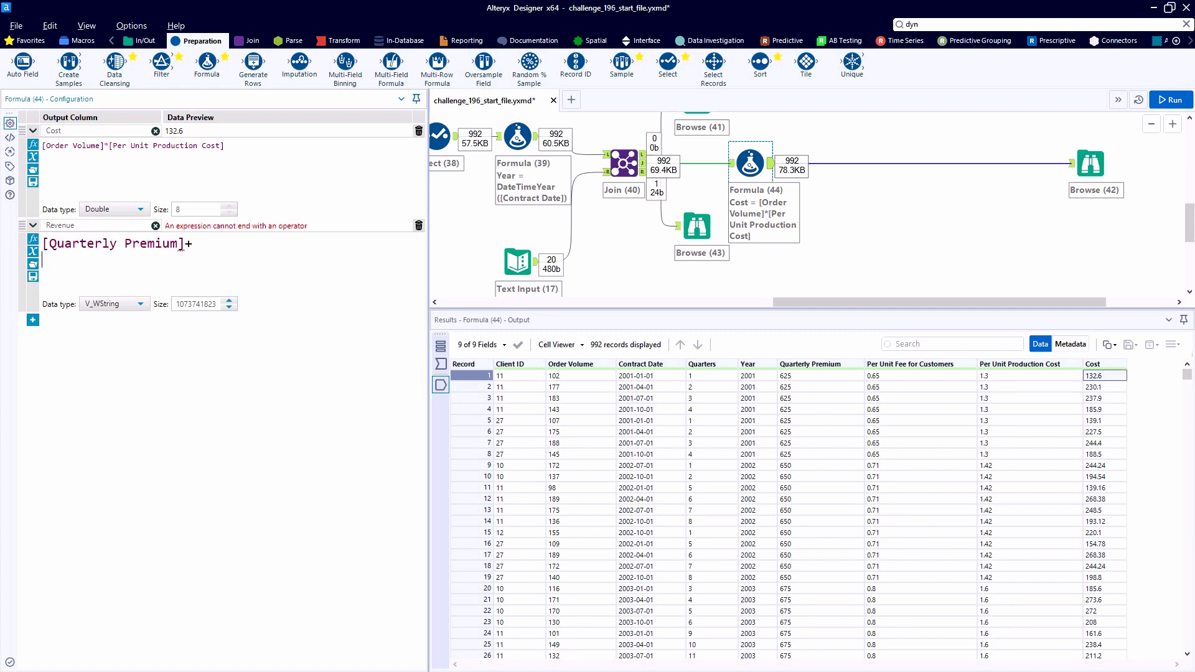
{"action": "key", "text": "Return"}
{"action": "type", "text": "("}
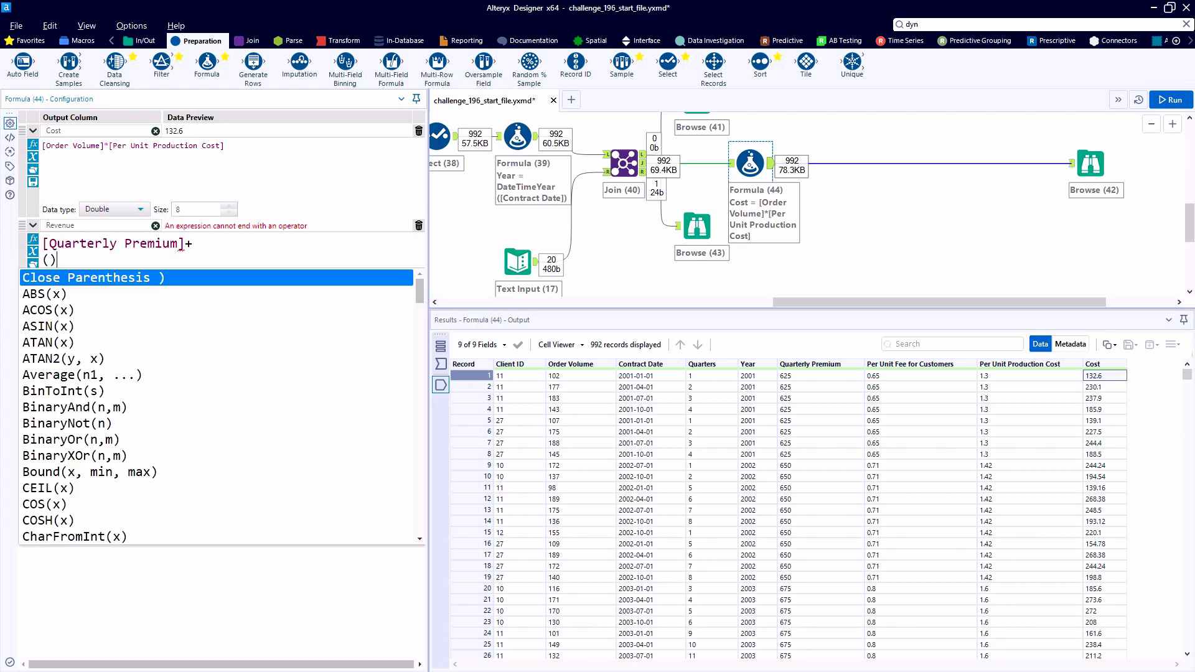
{"action": "key", "text": "Escape"}
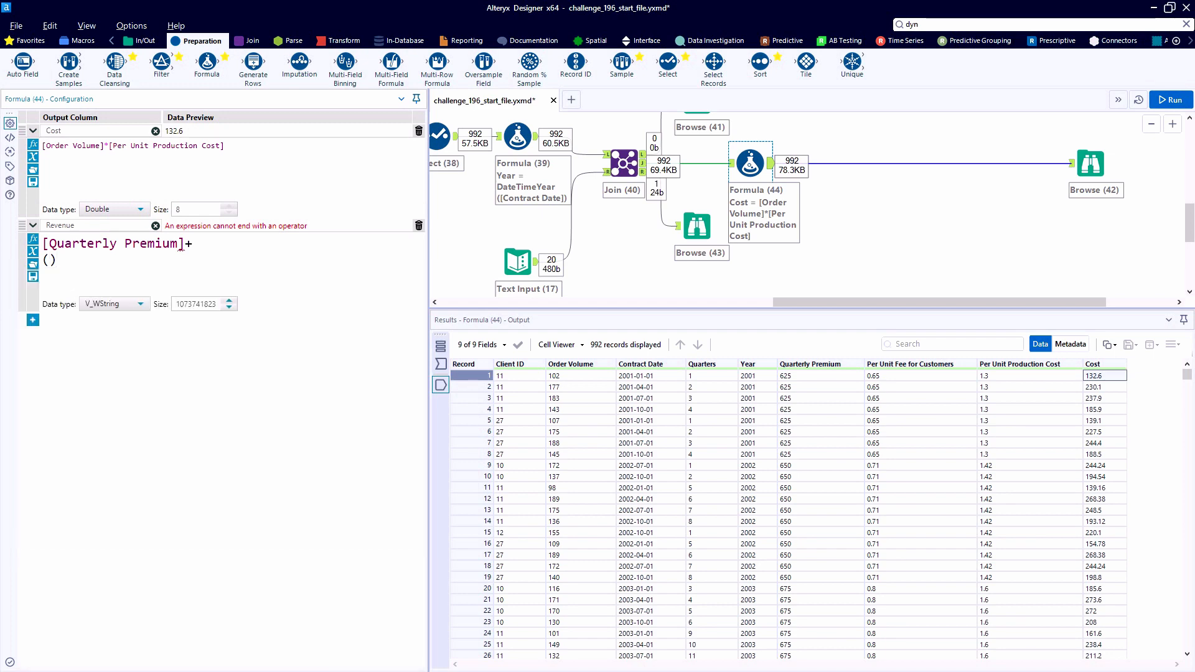
{"action": "type", "text": "["}
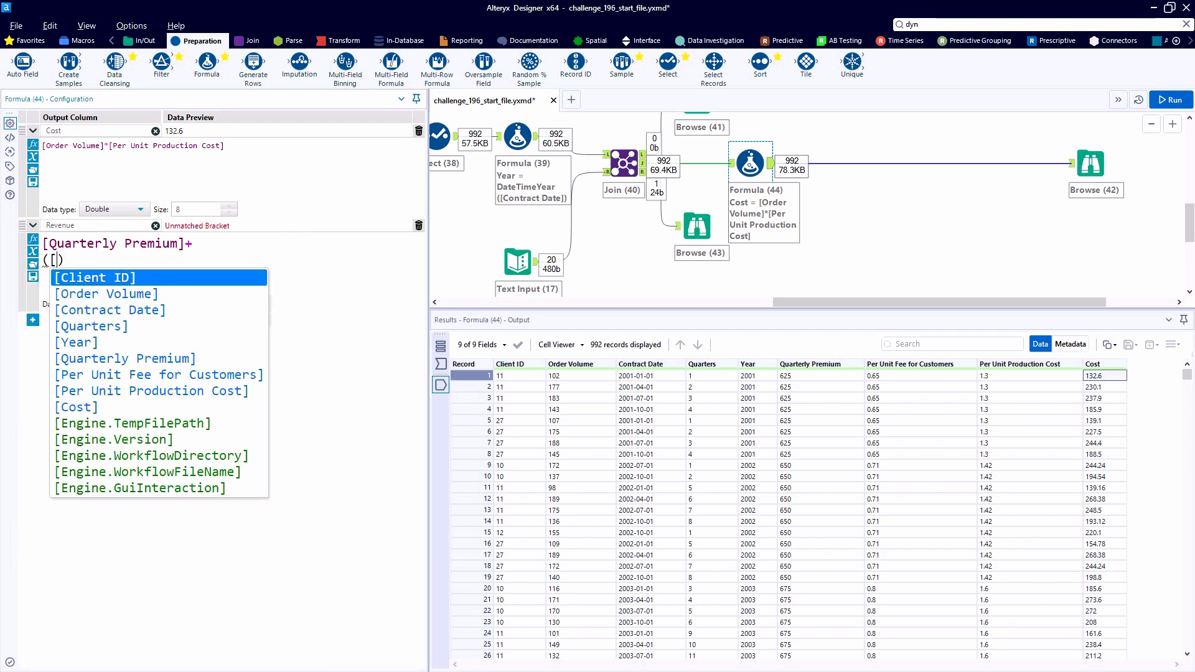
{"action": "left_click", "coordinate": [155, 300]}
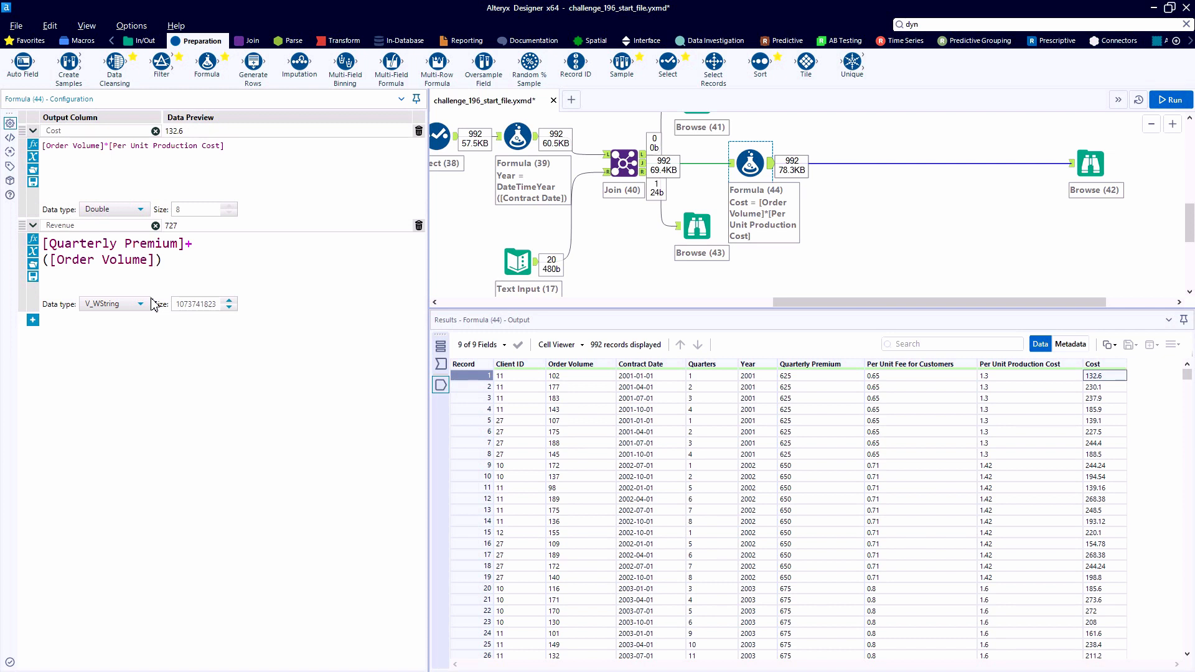
{"action": "type", "text": "*["}
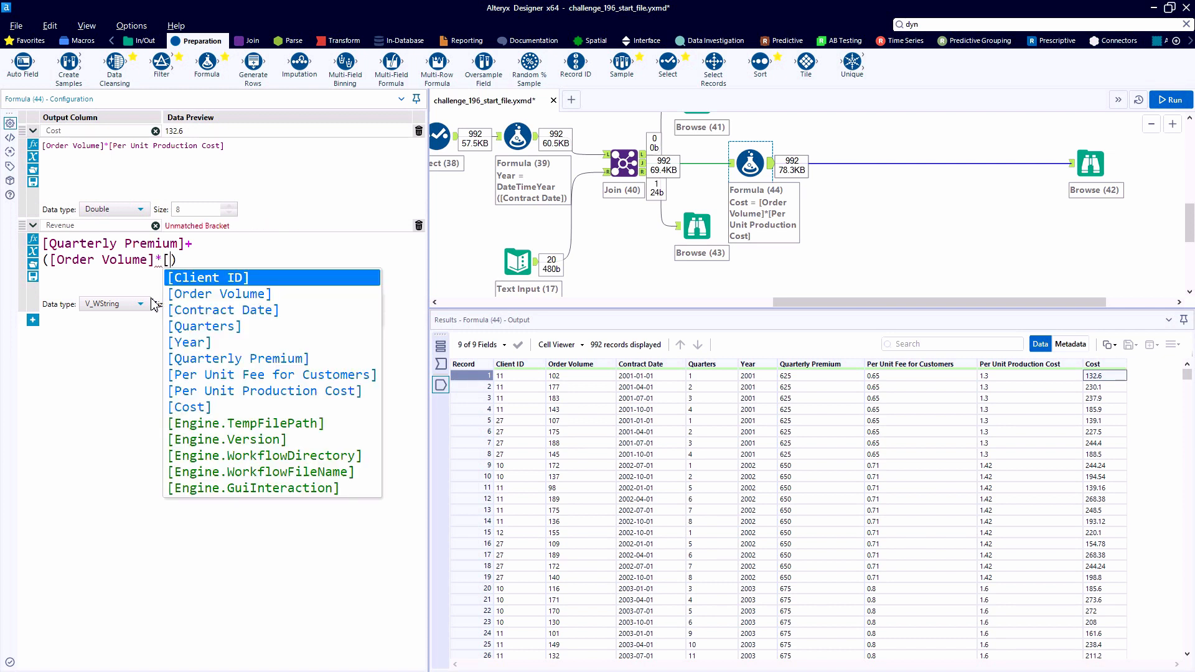
{"action": "left_click", "coordinate": [220, 375]}
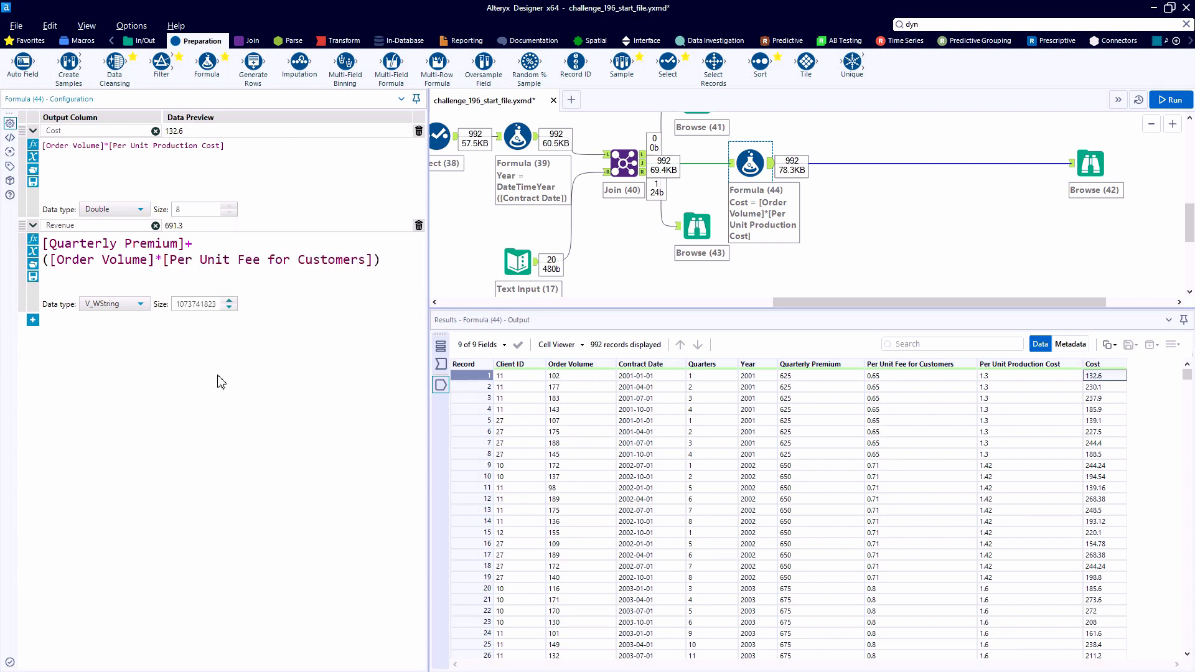
Step: Set the Revenue column's data type to Double and run the workflow
{"action": "left_click", "coordinate": [128, 304]}
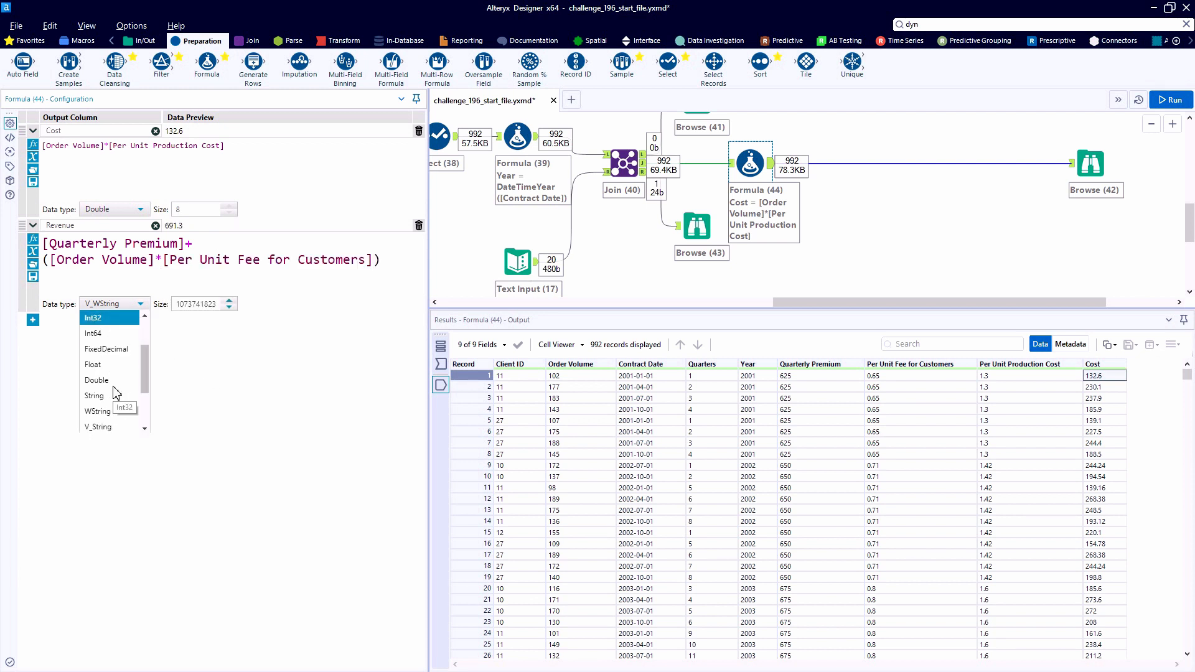
{"action": "left_click", "coordinate": [111, 380]}
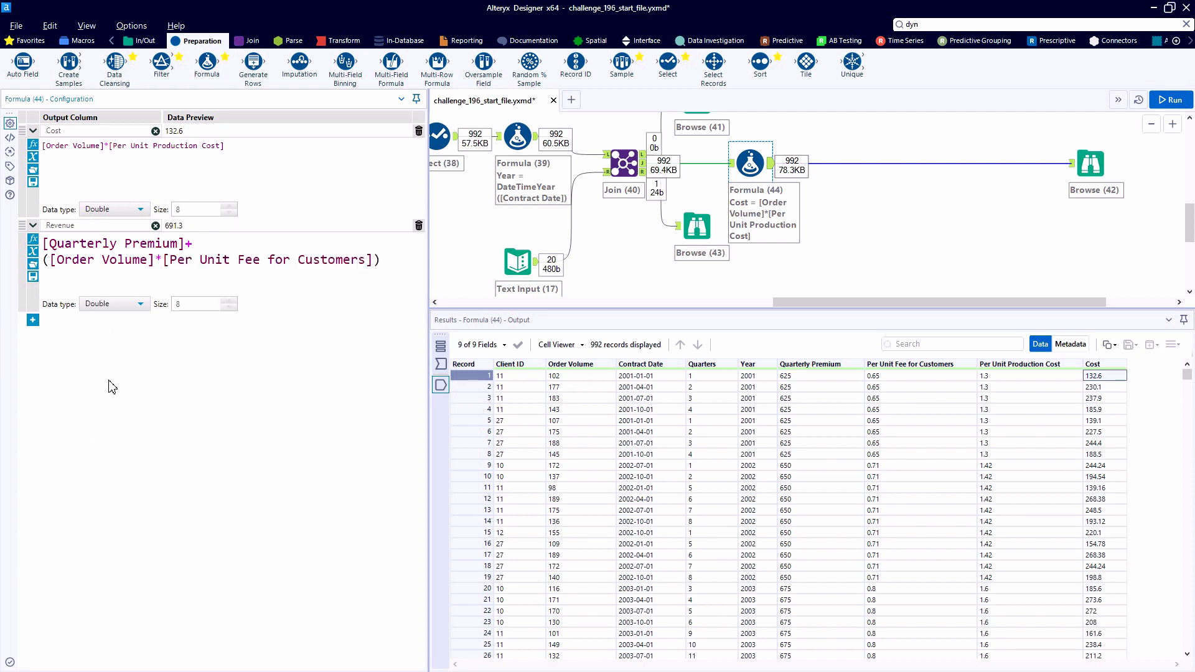
{"action": "scroll", "coordinate": [239, 178], "scroll_direction": "up", "scroll_amount": 4}
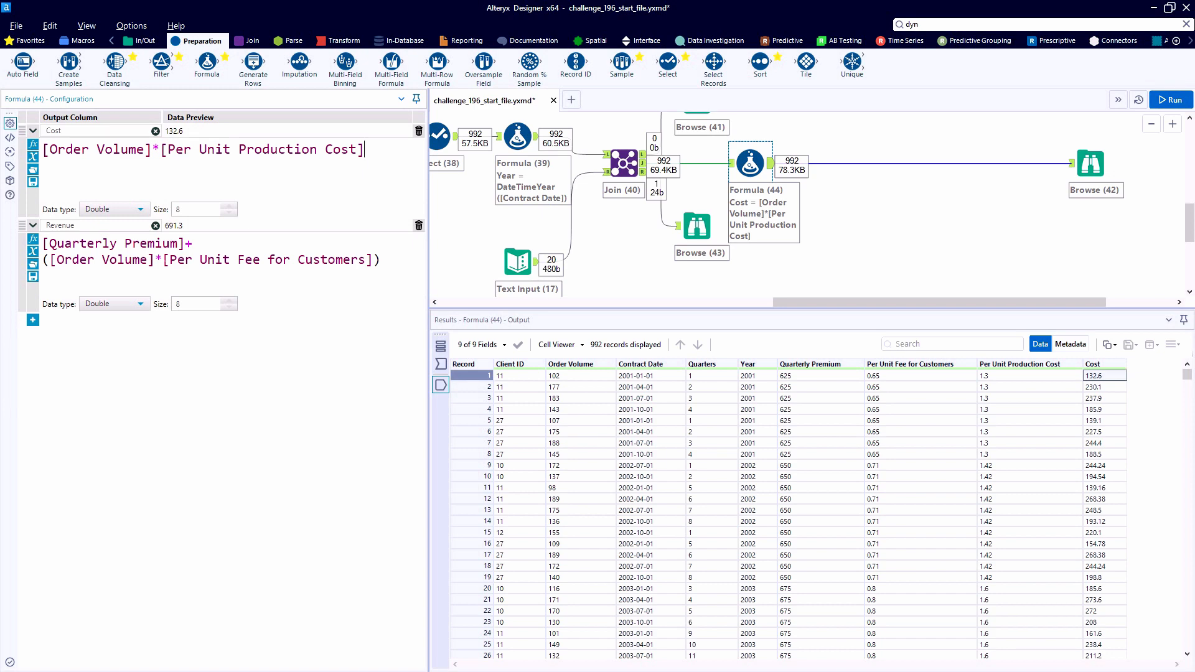
{"action": "key", "text": "ctrl+r"}
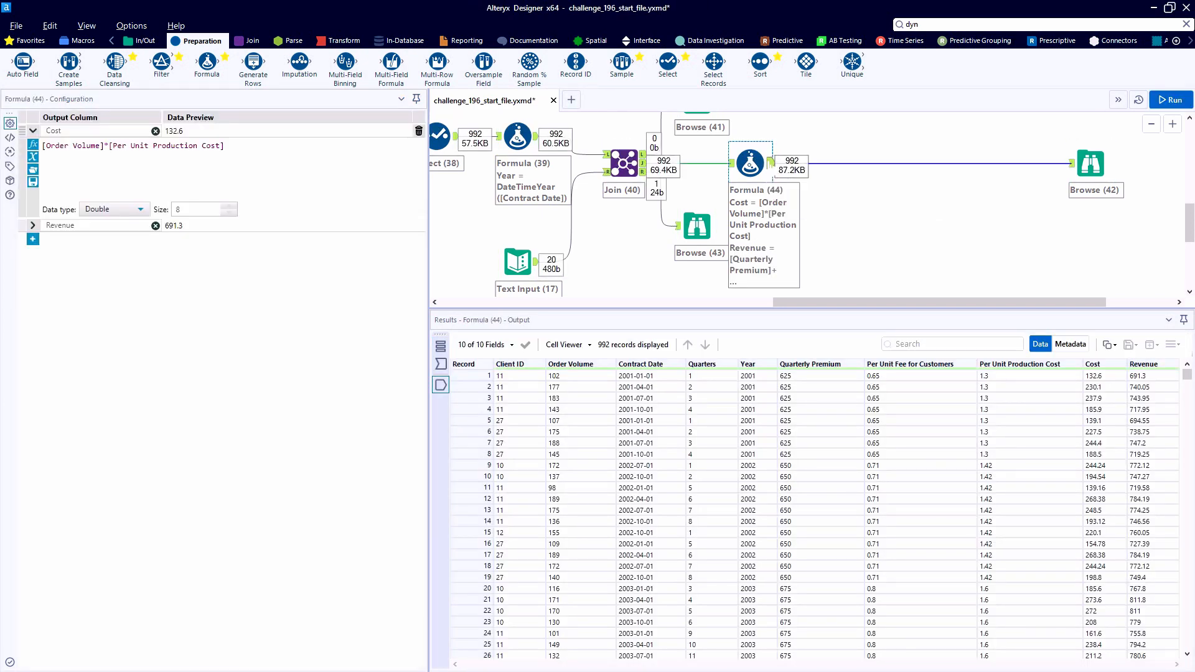
{"action": "left_click_drag", "start_coordinate": [758, 163], "coordinate": [768, 163]}
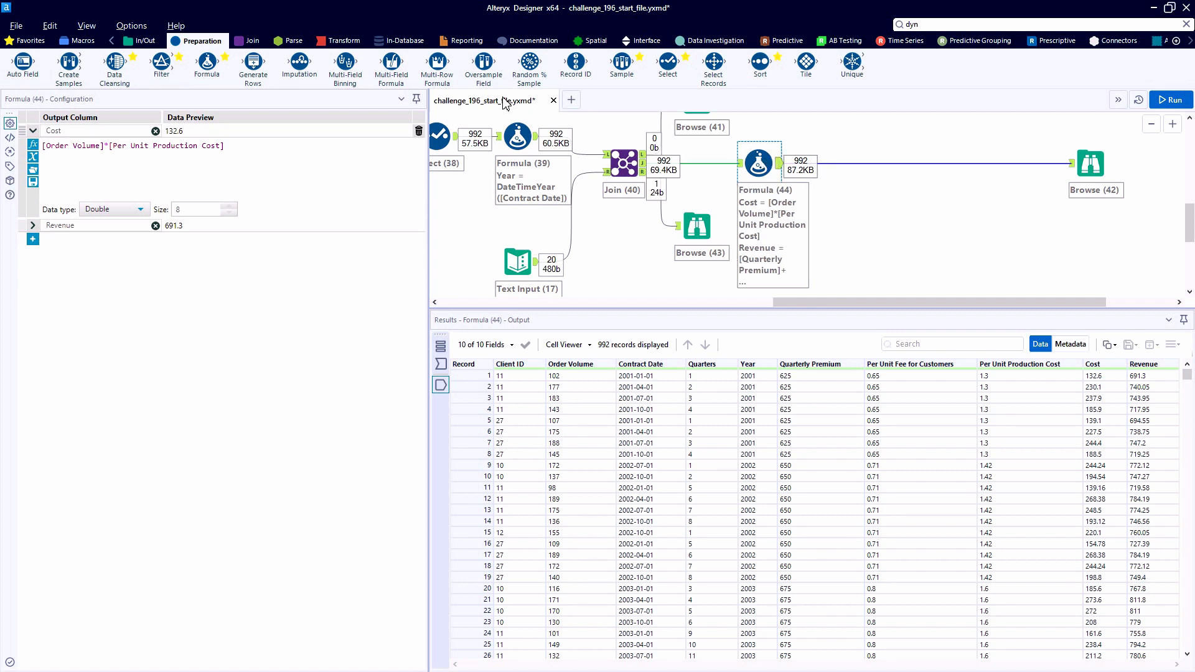
Step: Insert a Summarize tool between the Cost and Revenue Formula and the Browse tool, grouping by Quarters
{"action": "left_click", "coordinate": [341, 41]}
{"action": "left_click_drag", "start_coordinate": [214, 76], "coordinate": [838, 165]}
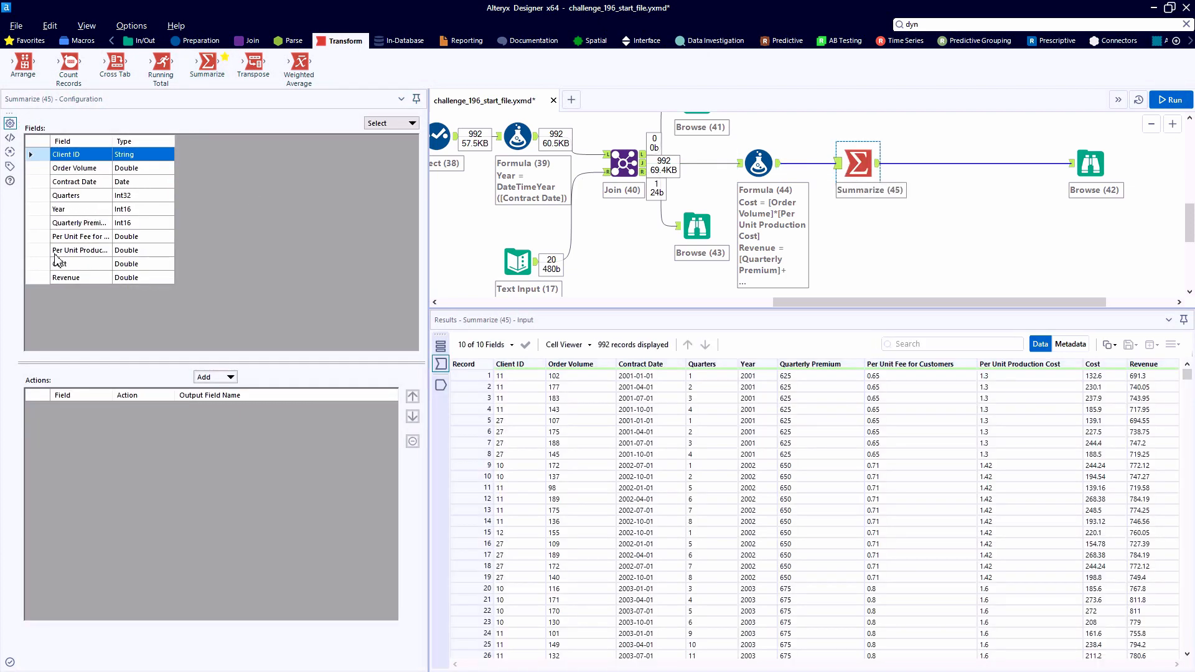
{"action": "left_click", "coordinate": [38, 195]}
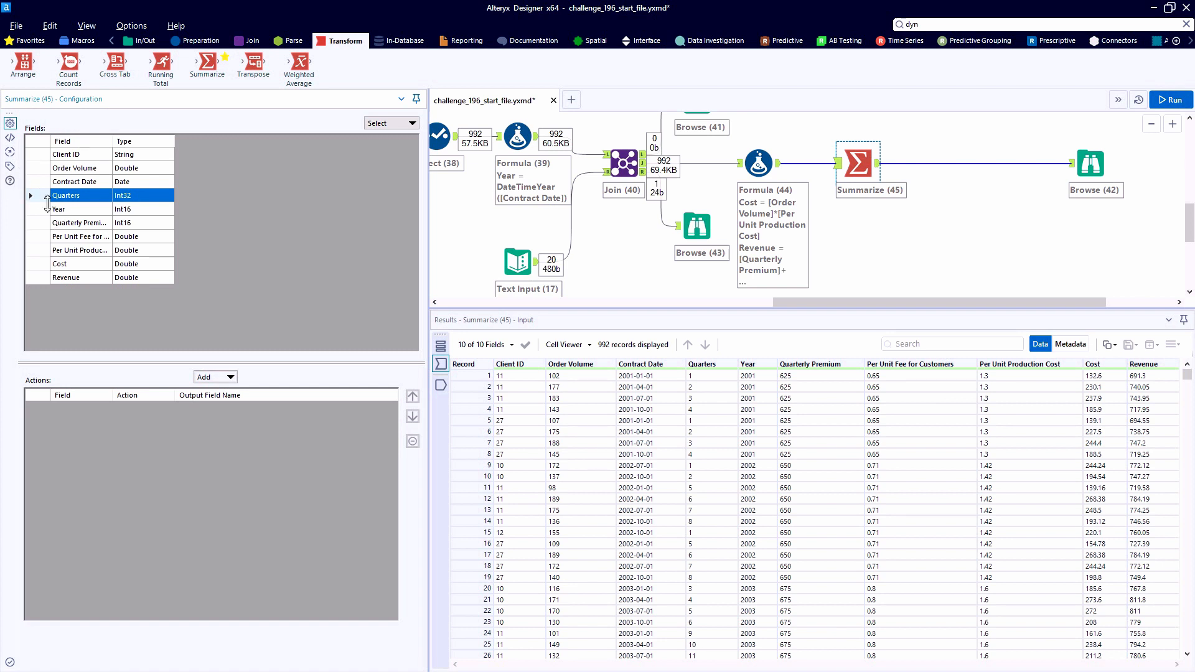
{"action": "left_click", "coordinate": [215, 377]}
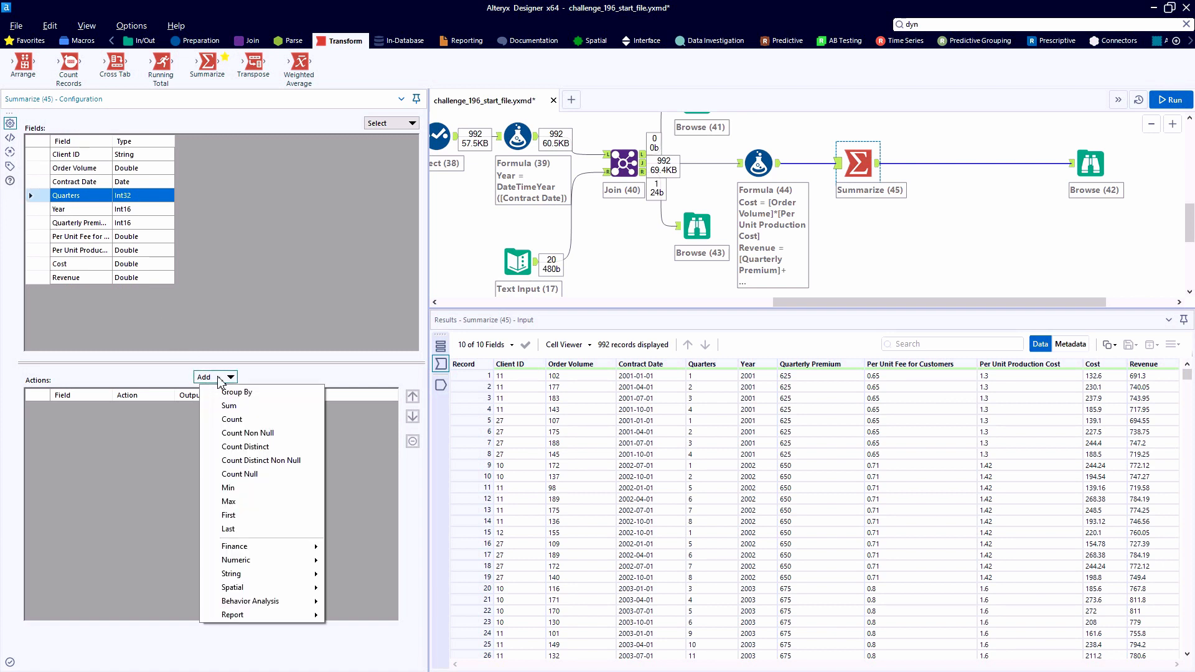
{"action": "left_click", "coordinate": [226, 399]}
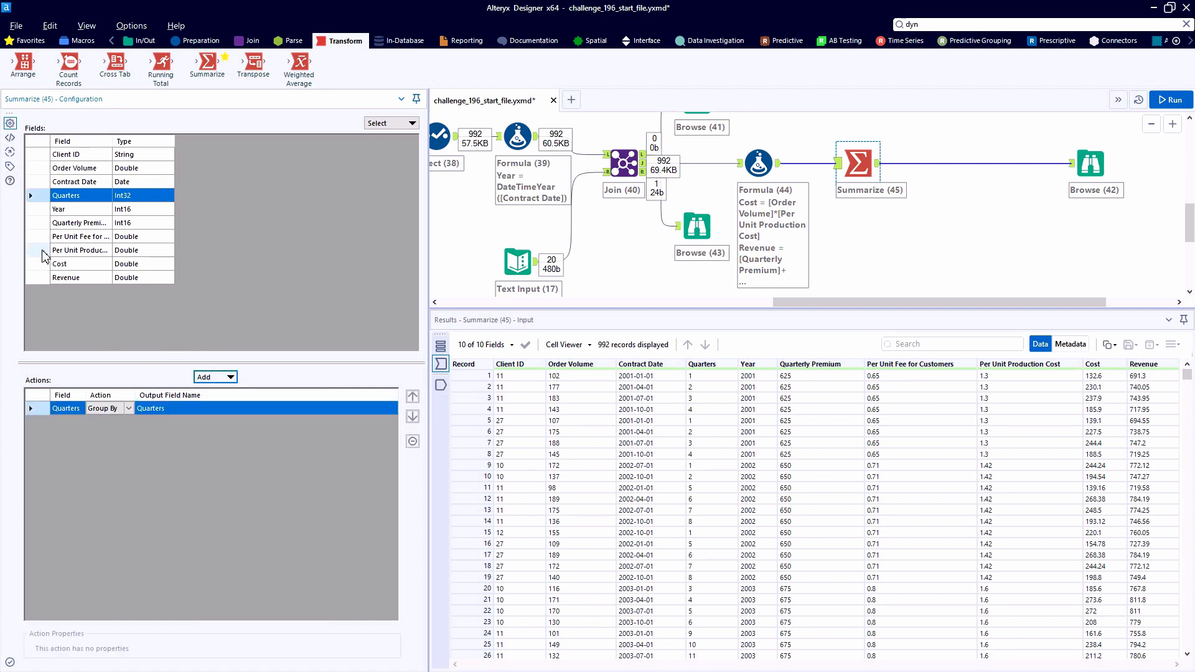
Step: Add Sum actions for Cost and Revenue to the Summarize tool, run the workflow and view its output
{"action": "left_click_drag", "start_coordinate": [38, 264], "coordinate": [37, 277]}
{"action": "left_click", "coordinate": [215, 377]}
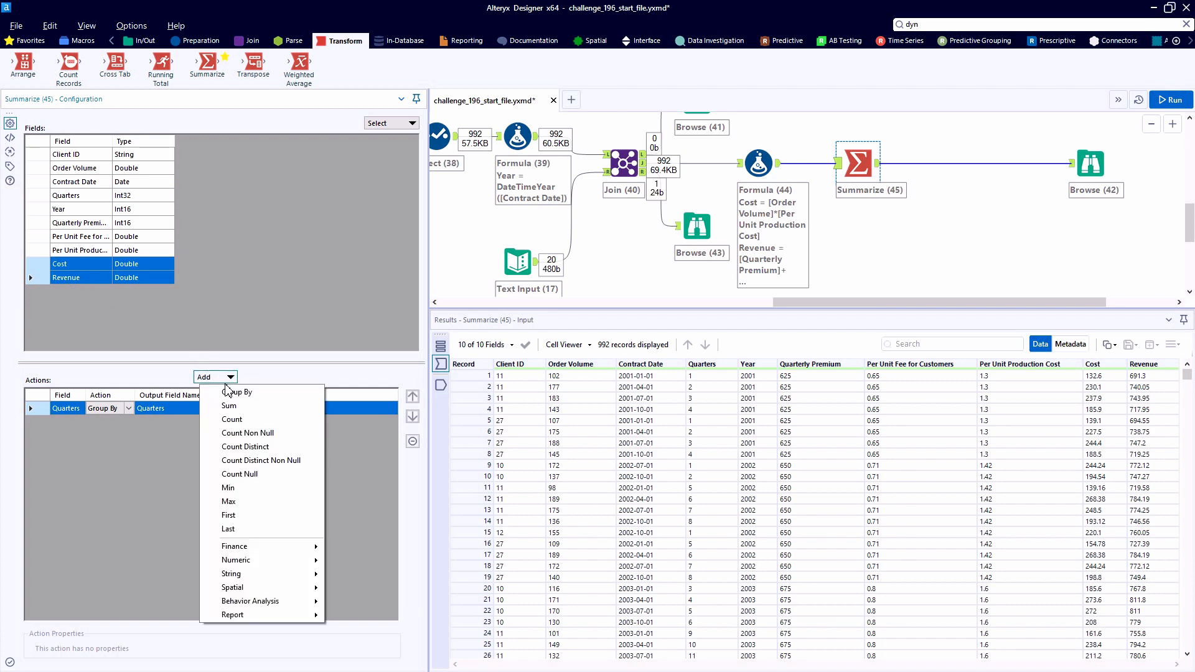
{"action": "left_click", "coordinate": [236, 408]}
{"action": "key", "text": "ctrl+r"}
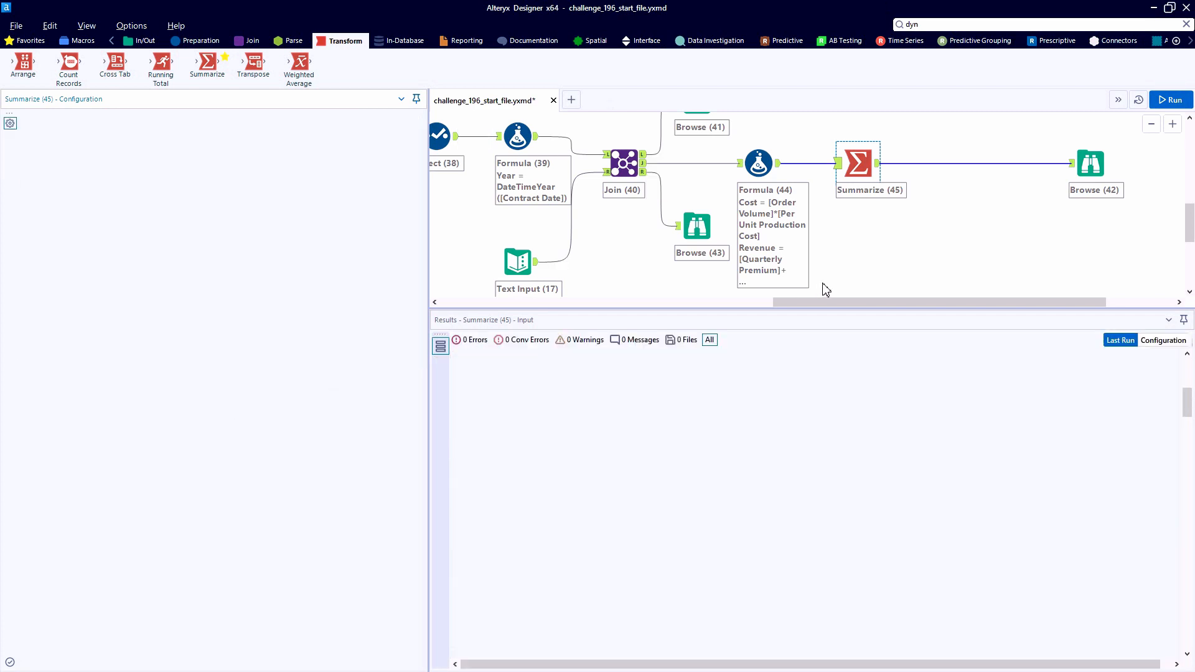
{"action": "left_click", "coordinate": [878, 164]}
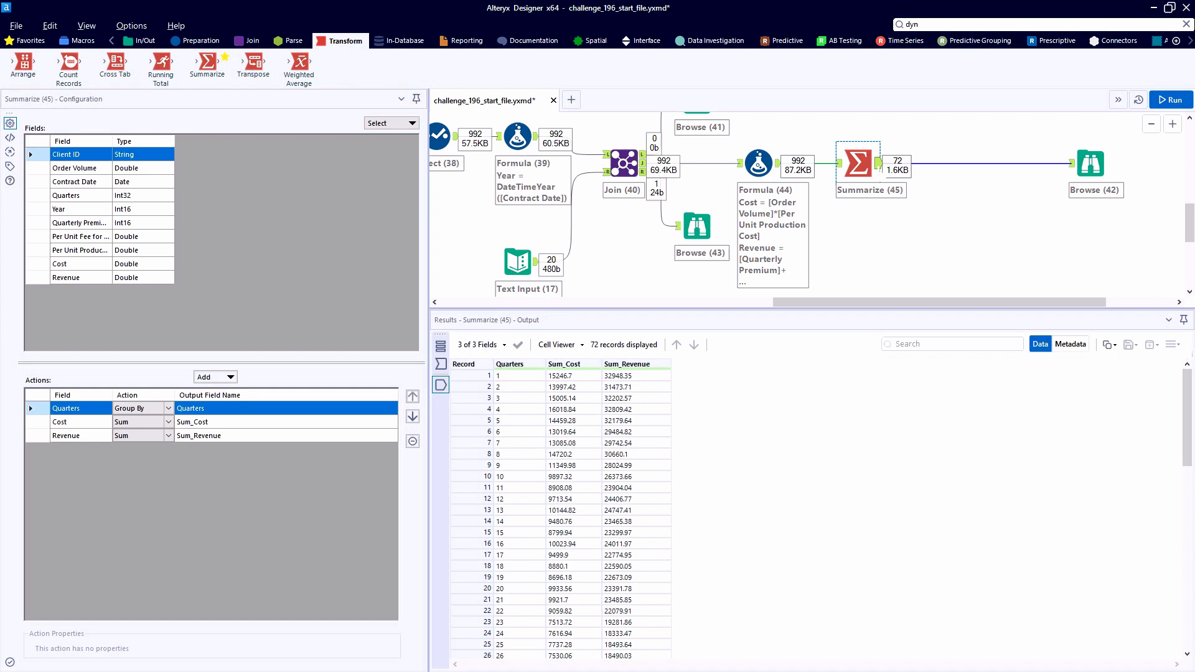
Step: Insert a Formula tool between the Summarize and Browse tools and add a new output column named Margin Percentage
{"action": "scroll", "coordinate": [285, 78], "scroll_direction": "up", "scroll_amount": 3}
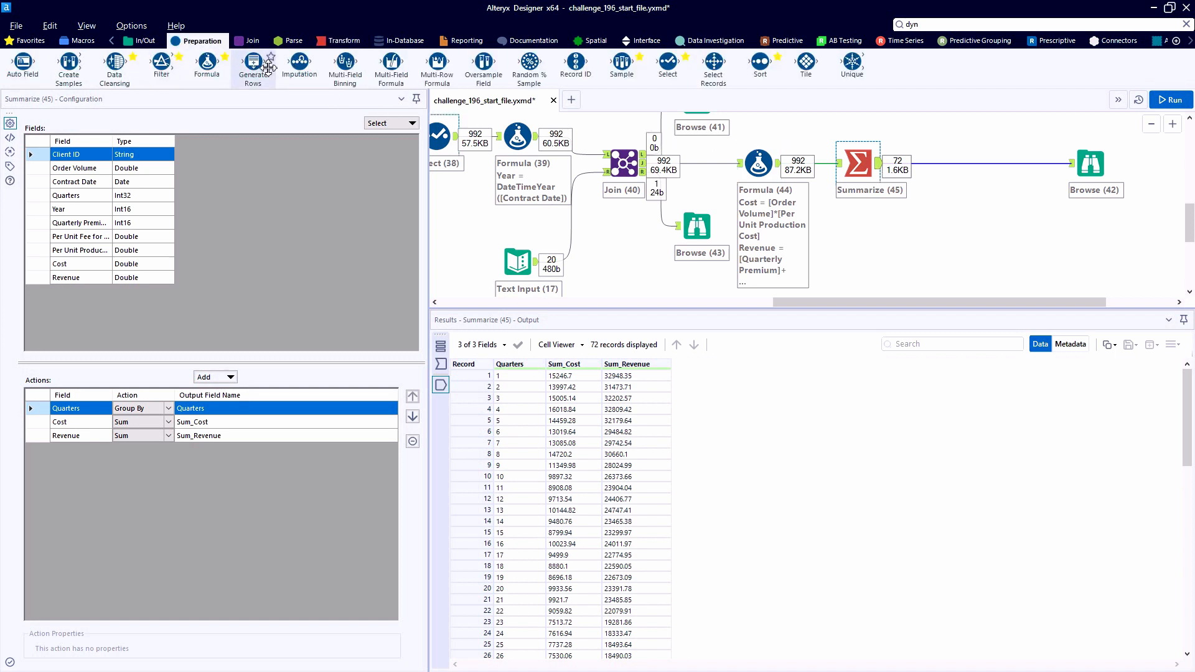
{"action": "left_click_drag", "start_coordinate": [285, 78], "coordinate": [938, 164]}
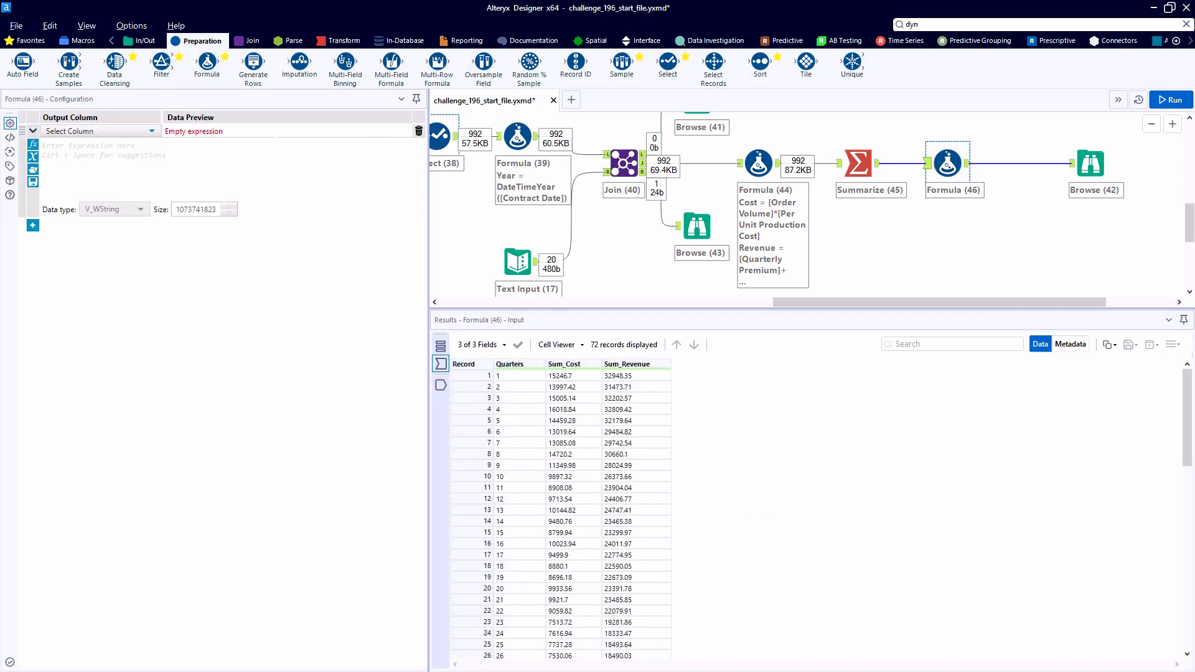
{"action": "left_click", "coordinate": [94, 131]}
{"action": "left_click", "coordinate": [87, 163]}
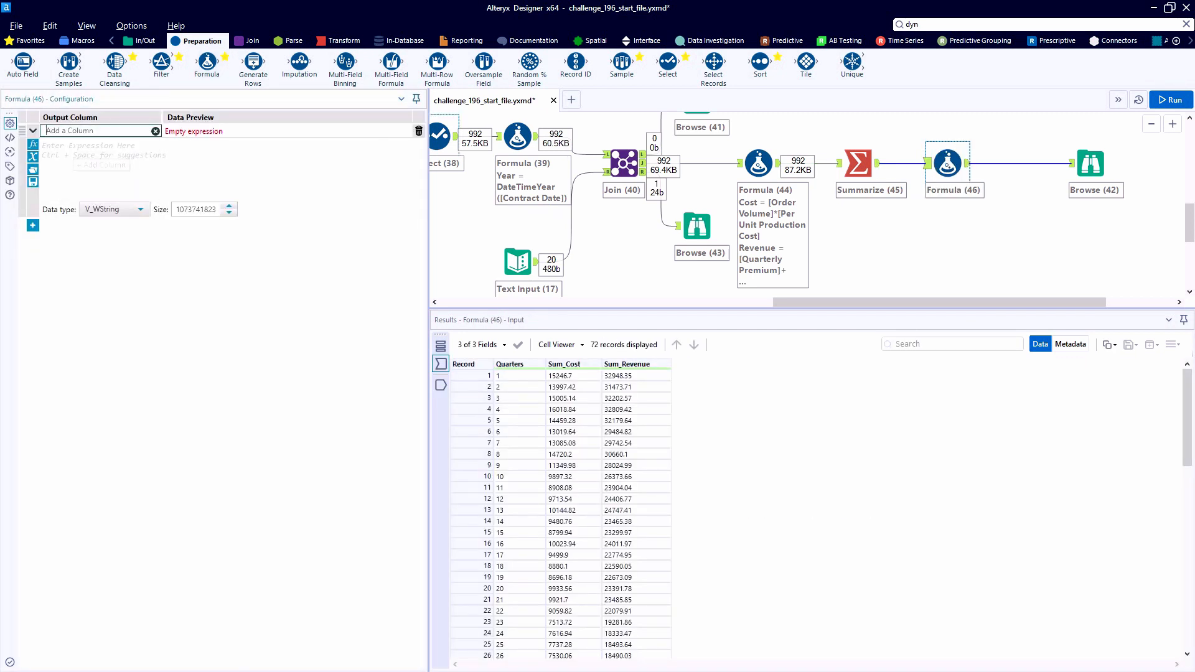
{"action": "type", "text": "Margin Percentage"}
{"action": "key", "text": "Tab"}
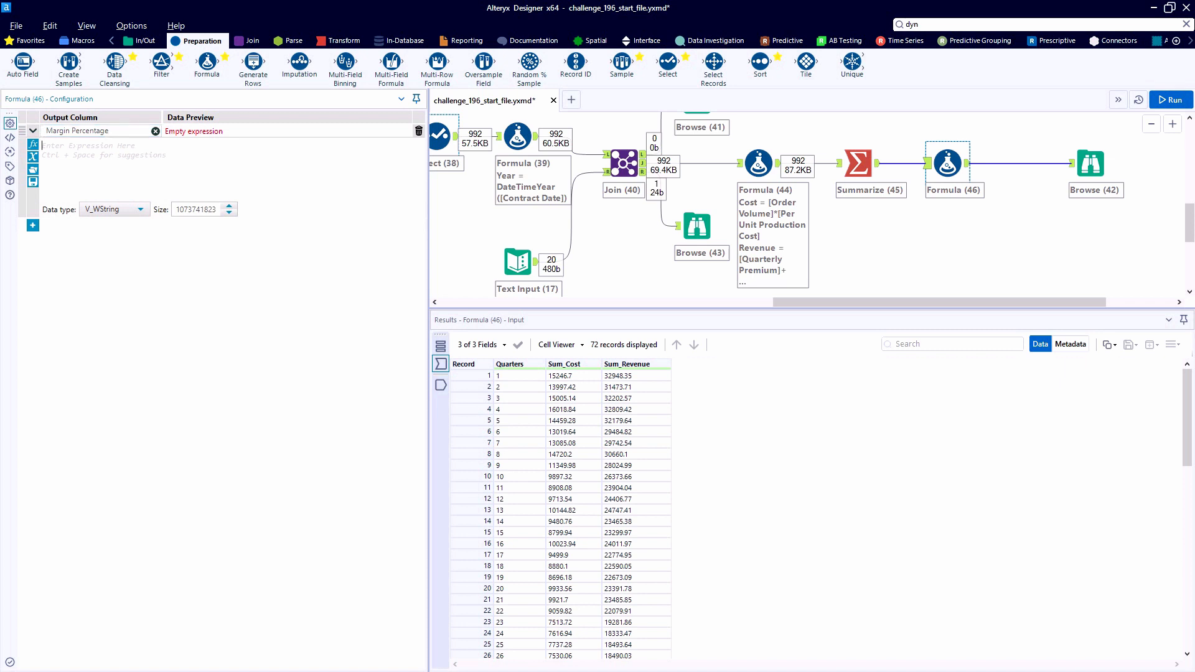
Step: Enter the Margin Percentage expression ([Sum_Revenue]-[Sum_Cost])/[Sum_Revenue]
{"action": "type", "text": "(["}
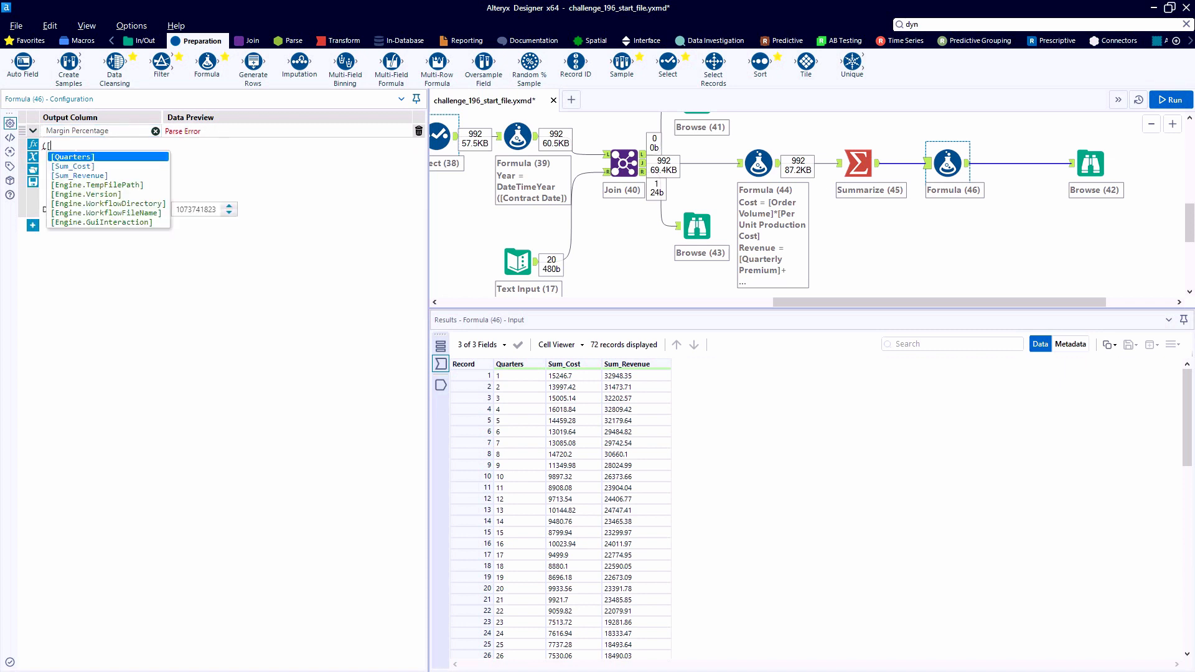
{"action": "double_click", "coordinate": [87, 176]}
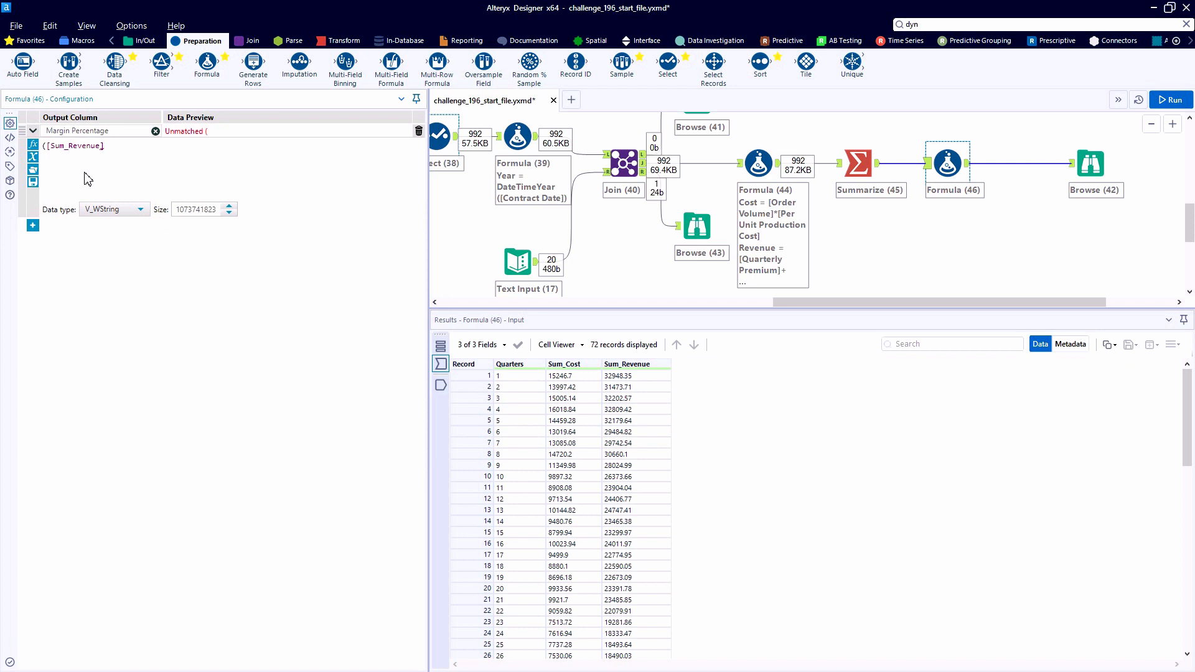
{"action": "type", "text": "-"}
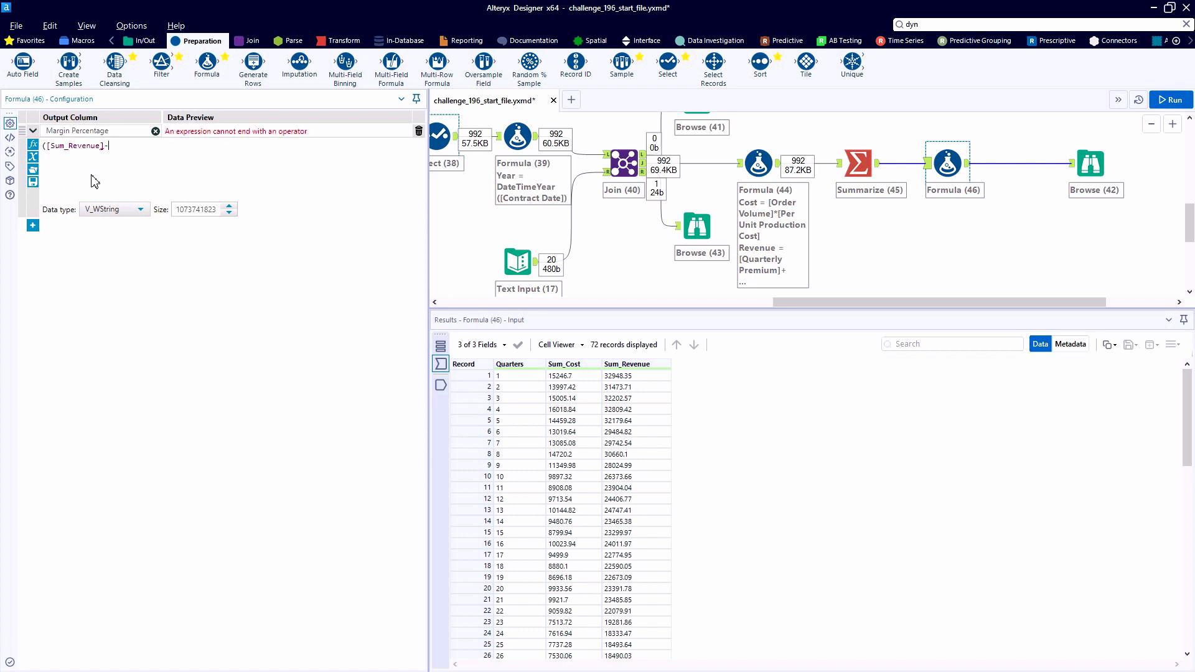
{"action": "scroll", "coordinate": [94, 181], "scroll_direction": "up", "scroll_amount": 3}
{"action": "type", "text": "["}
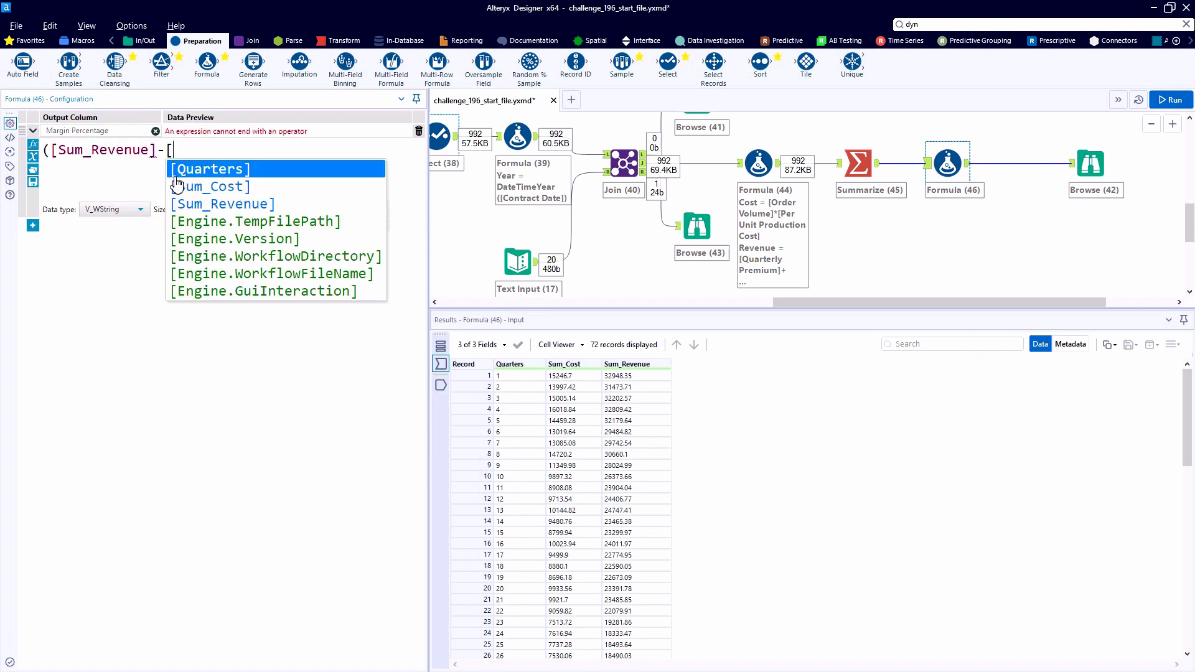
{"action": "double_click", "coordinate": [177, 186]}
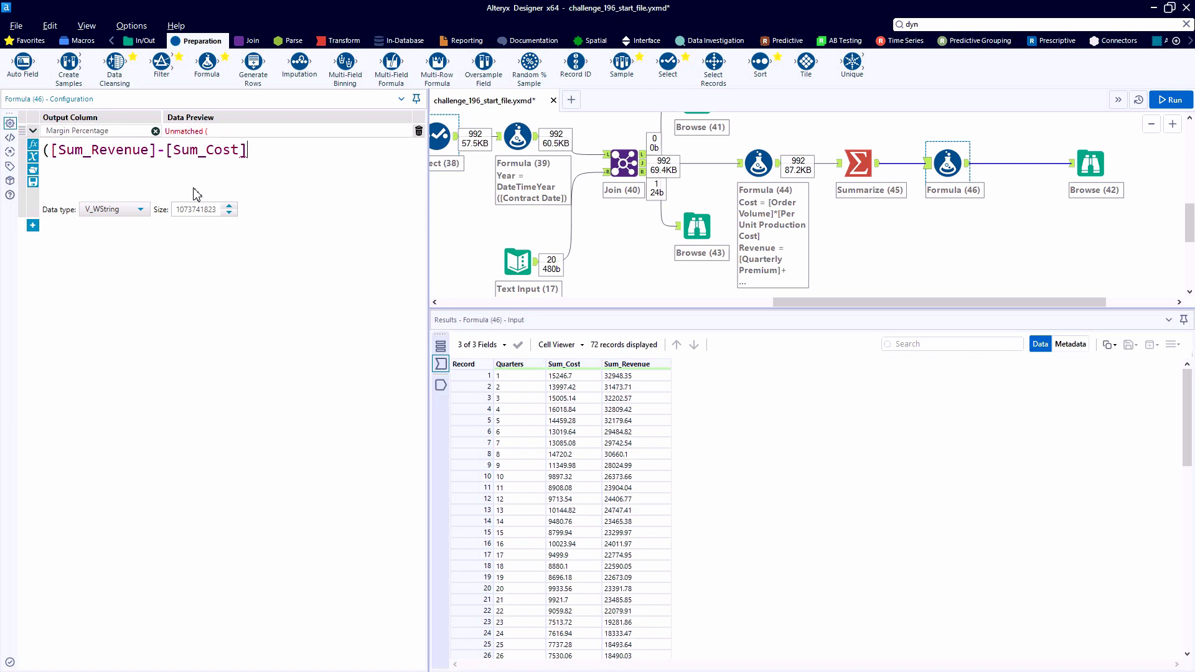
{"action": "type", "text": ")/"}
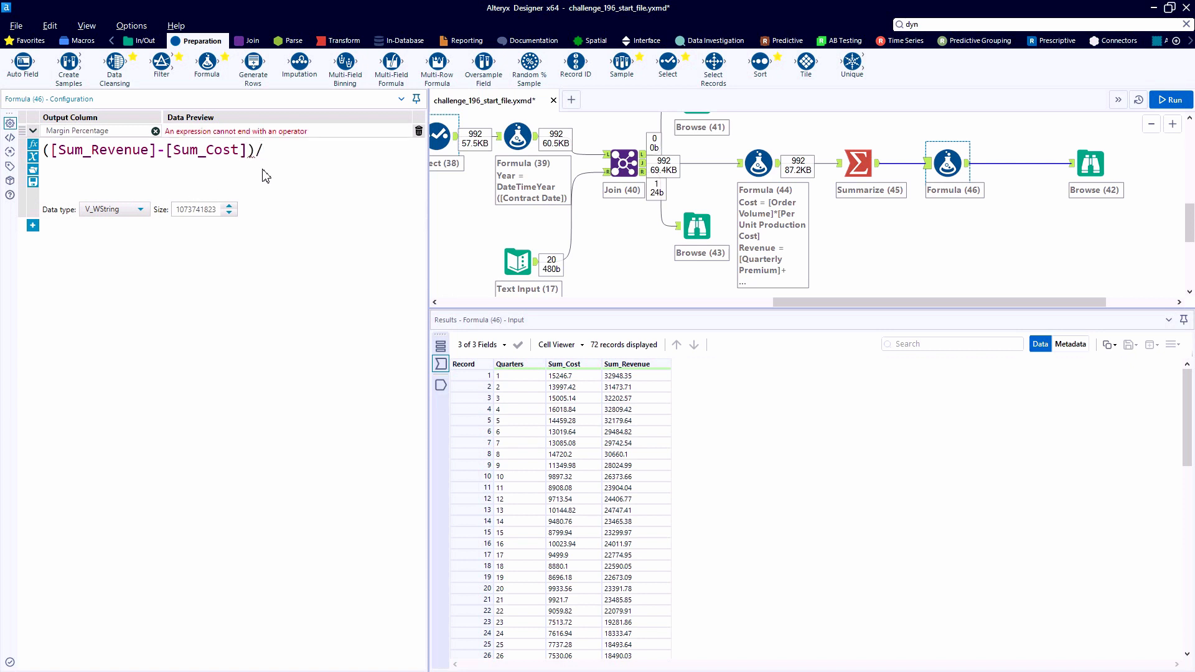
{"action": "type", "text": "["}
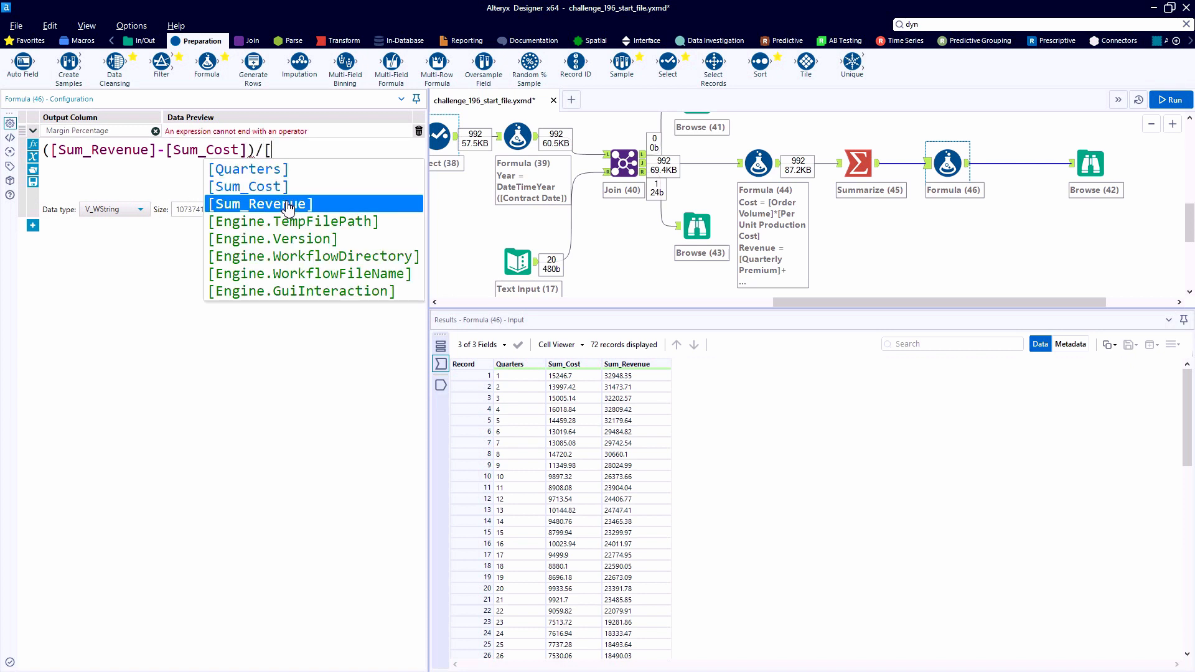
{"action": "double_click", "coordinate": [288, 205]}
Step: Set the Margin Percentage column's data type to Double and run the workflow
{"action": "left_click", "coordinate": [125, 210]}
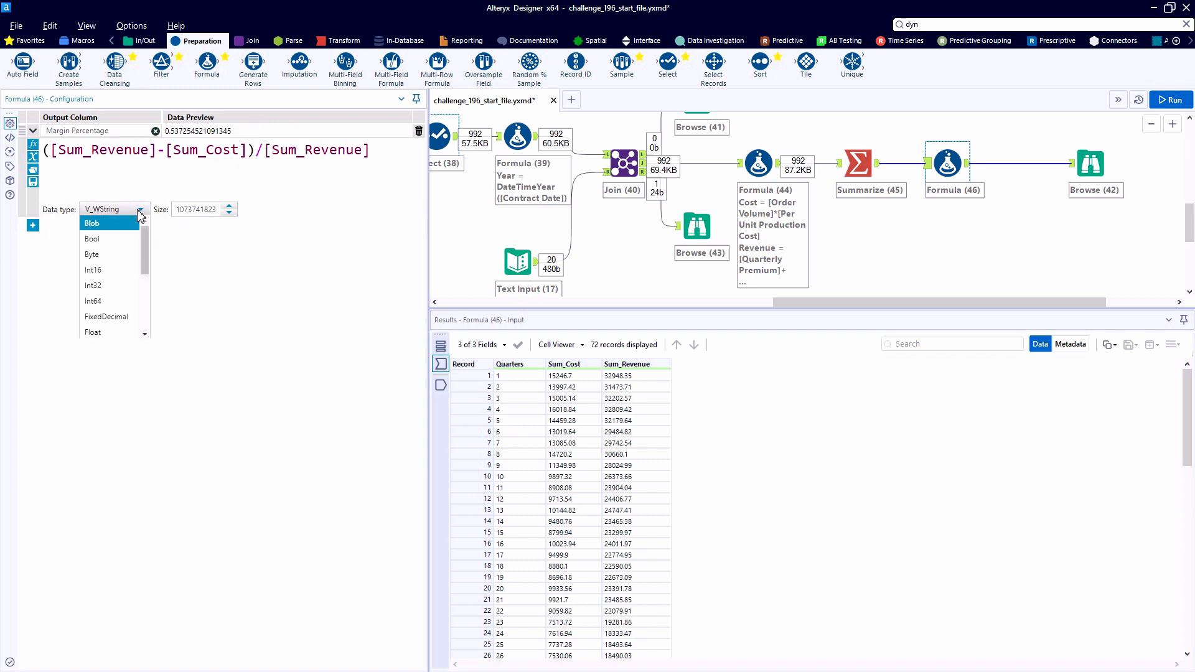
{"action": "scroll", "coordinate": [118, 267], "scroll_direction": "down", "scroll_amount": 2}
{"action": "left_click", "coordinate": [116, 222]}
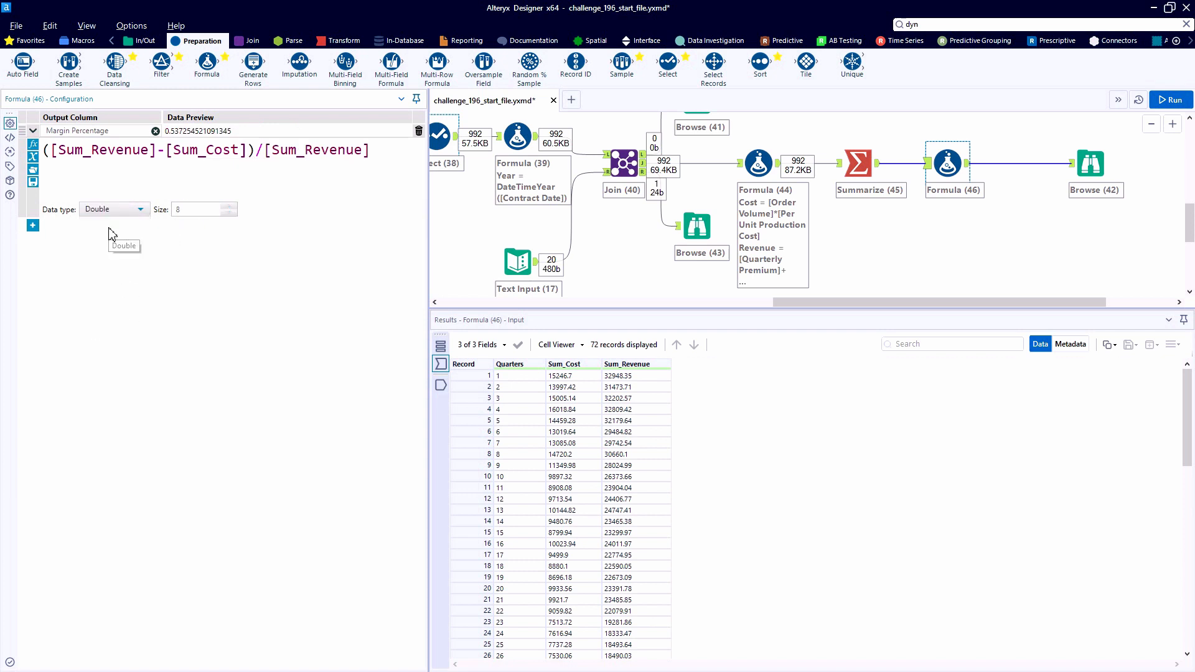
{"action": "key", "text": "ctrl+r"}
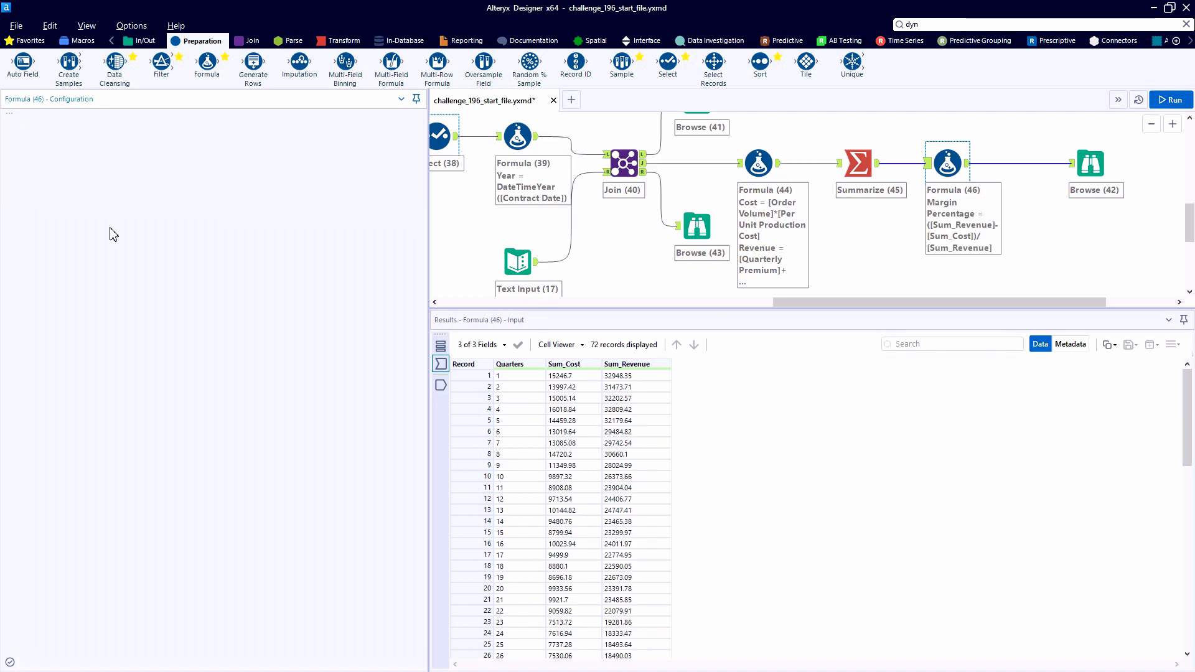
{"action": "left_click", "coordinate": [949, 149]}
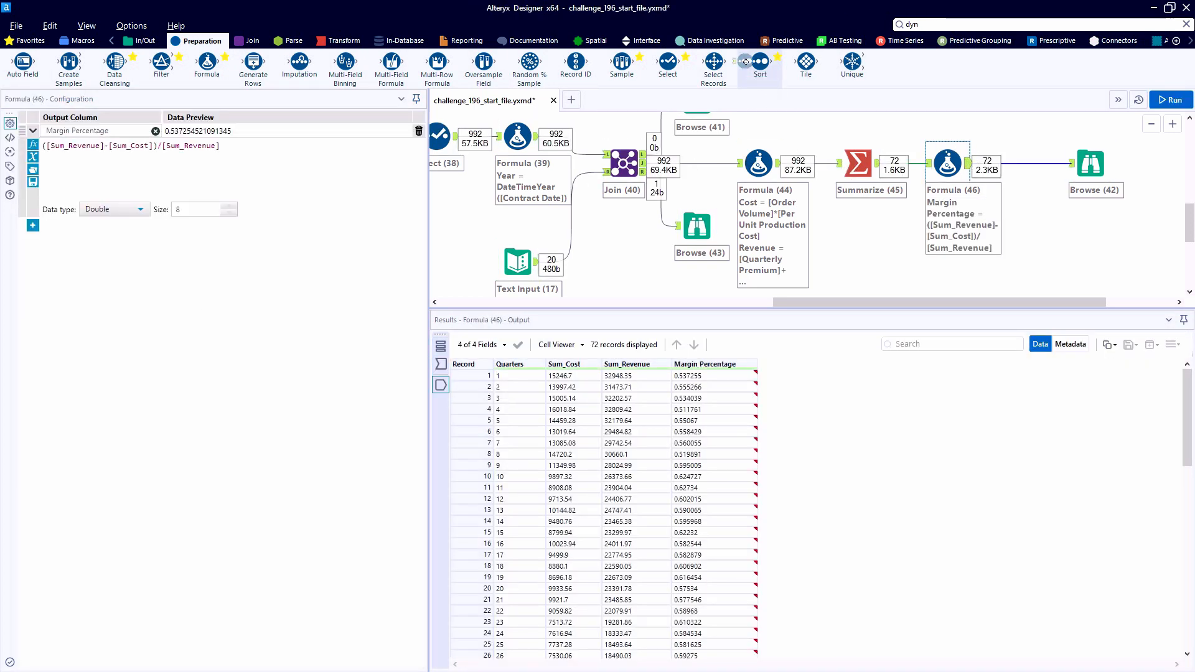
Step: Insert a Sort tool before the Browse tool that orders Margin Percentage Descending, and run the workflow
{"action": "left_click_drag", "start_coordinate": [750, 61], "coordinate": [1028, 170]}
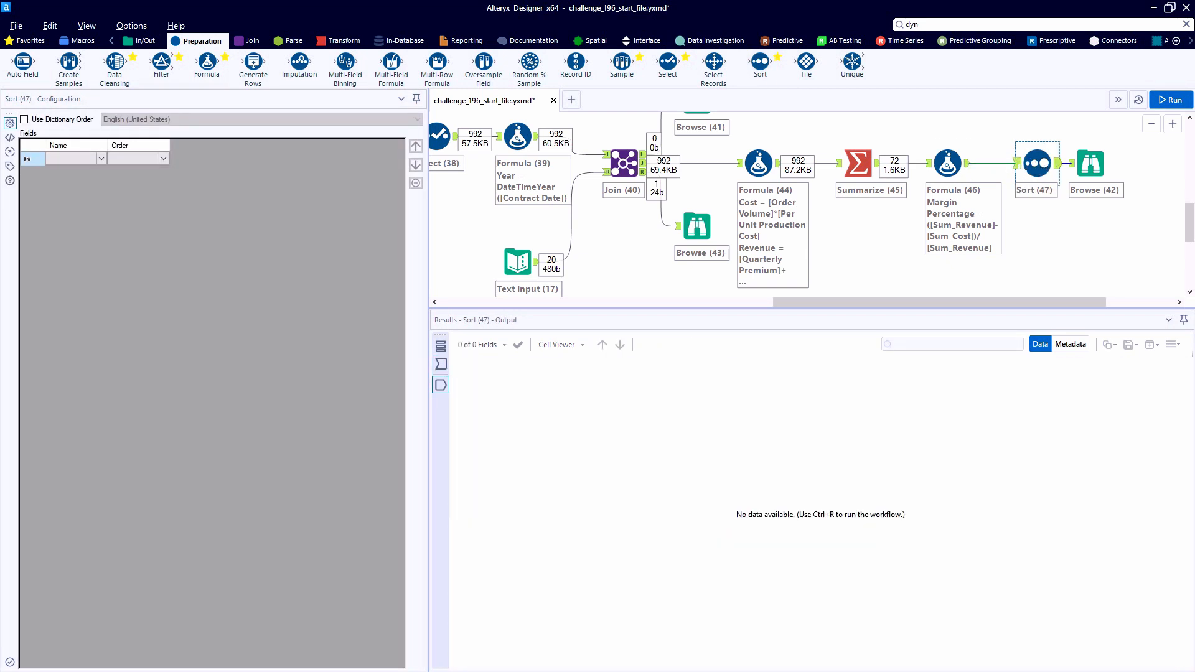
{"action": "left_click", "coordinate": [1018, 164]}
{"action": "left_click", "coordinate": [72, 158]}
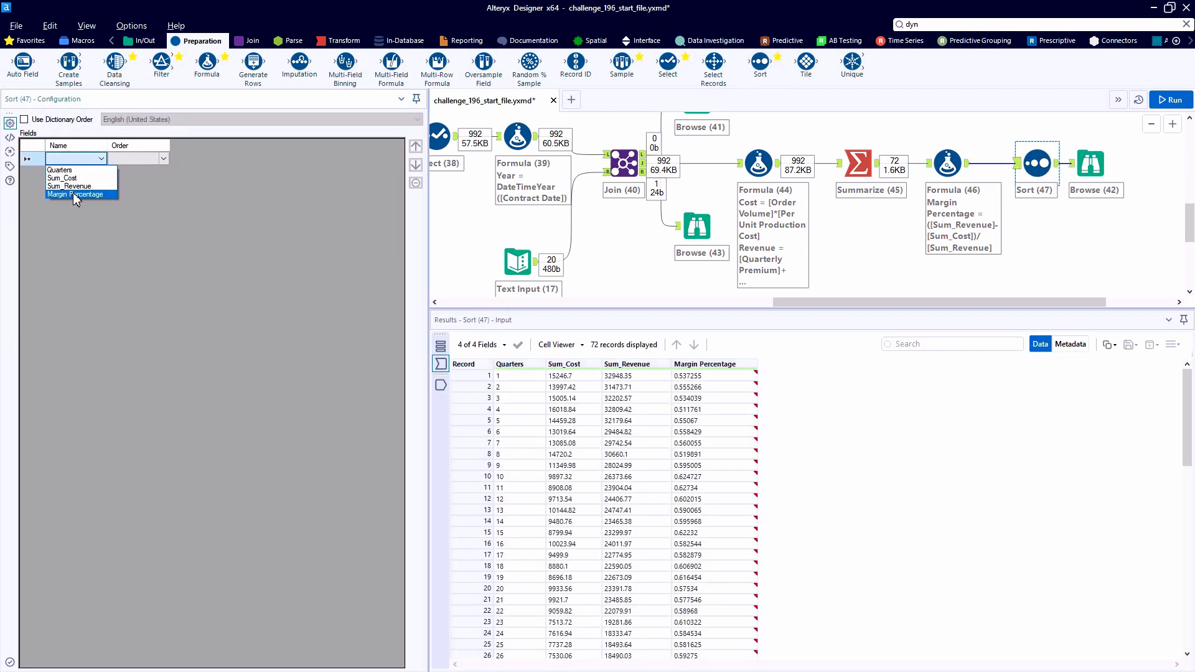
{"action": "left_click", "coordinate": [73, 192]}
{"action": "left_click", "coordinate": [156, 160]}
{"action": "left_click", "coordinate": [153, 176]}
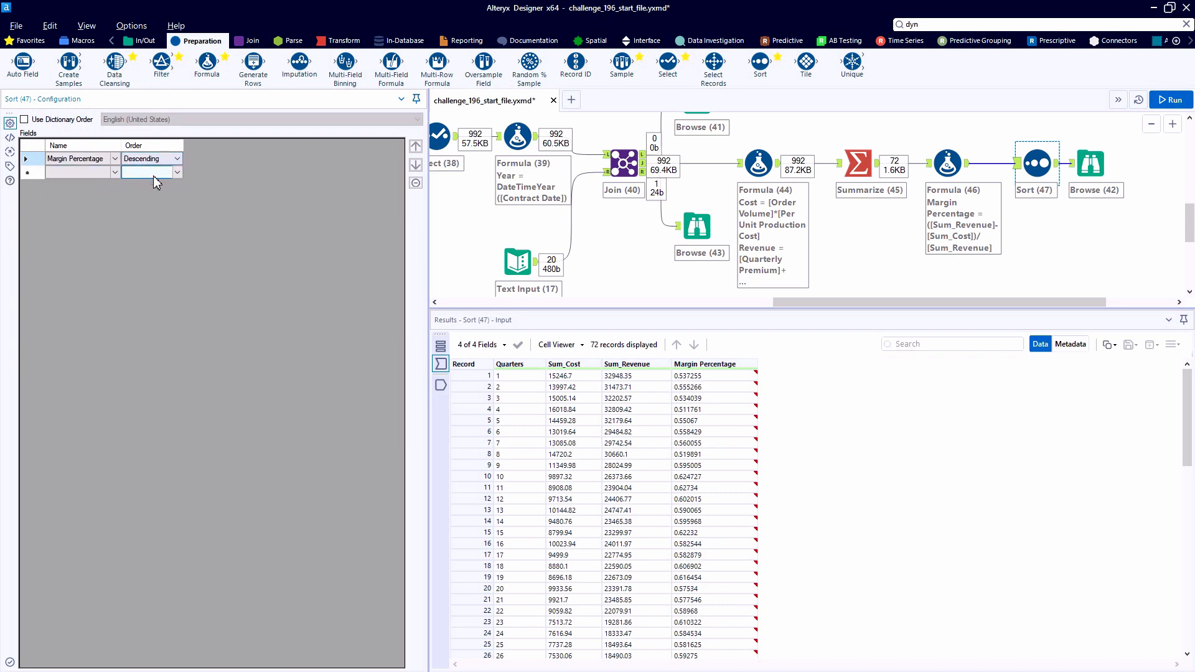
{"action": "left_click", "coordinate": [641, 167]}
{"action": "key", "text": "ctrl+r"}
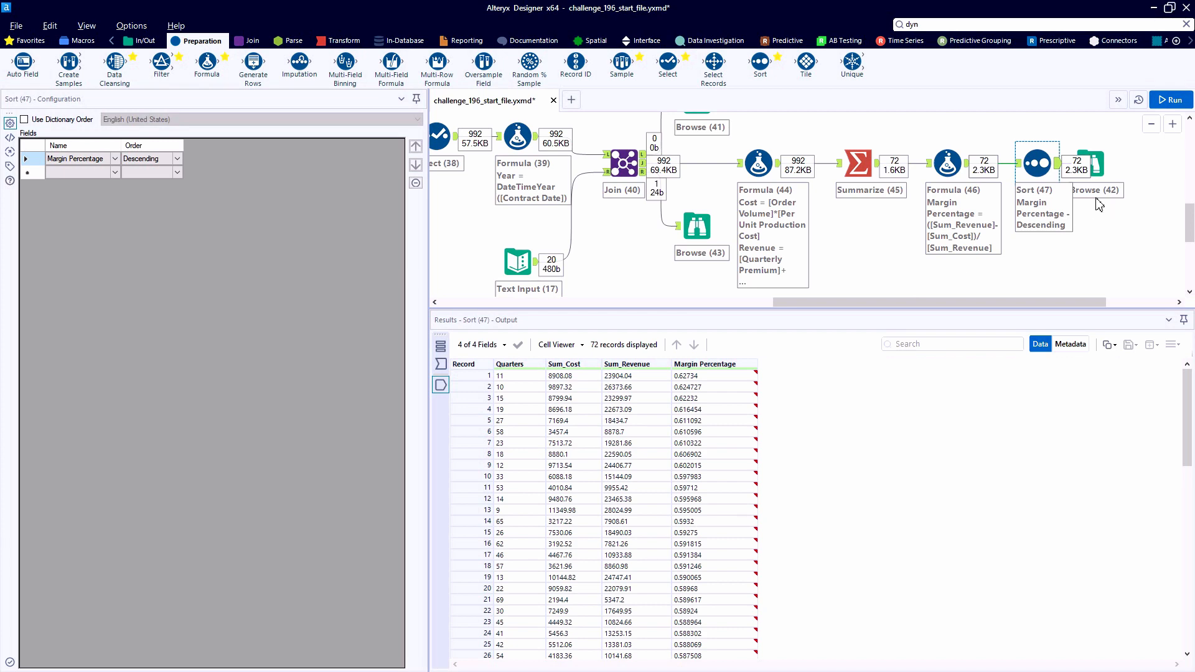
Step: Compare the Sort tool's output with the expected results in the Output container's Text Input
{"action": "left_click", "coordinate": [727, 376]}
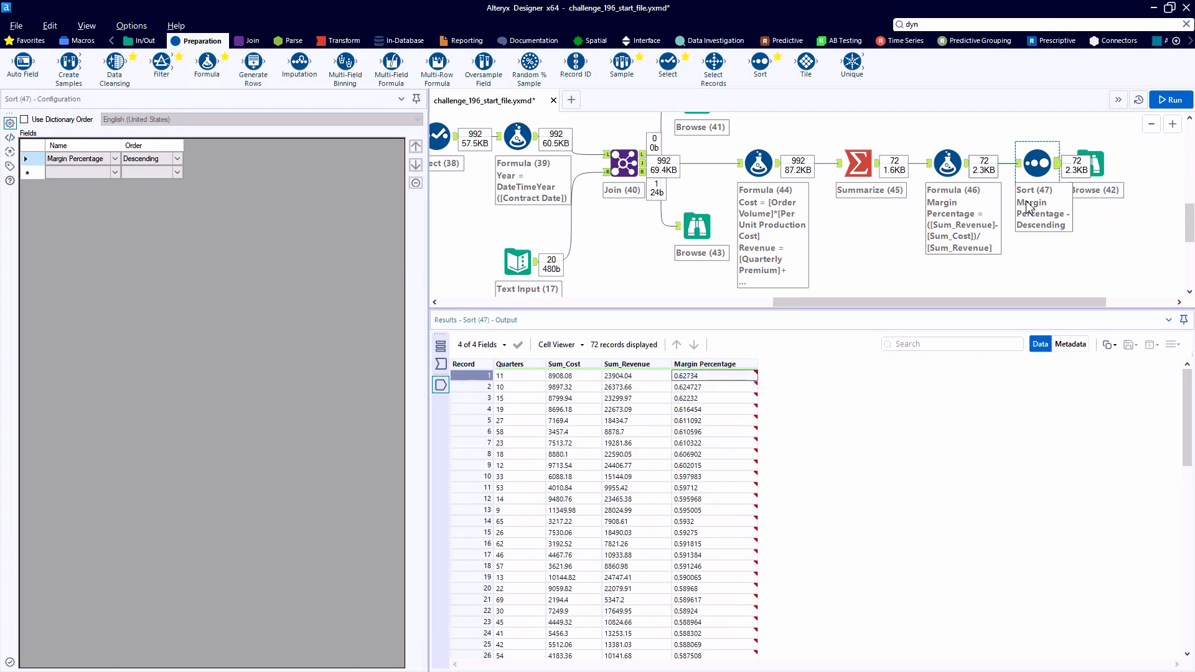
{"action": "left_click", "coordinate": [1116, 163]}
{"action": "left_click", "coordinate": [1039, 164]}
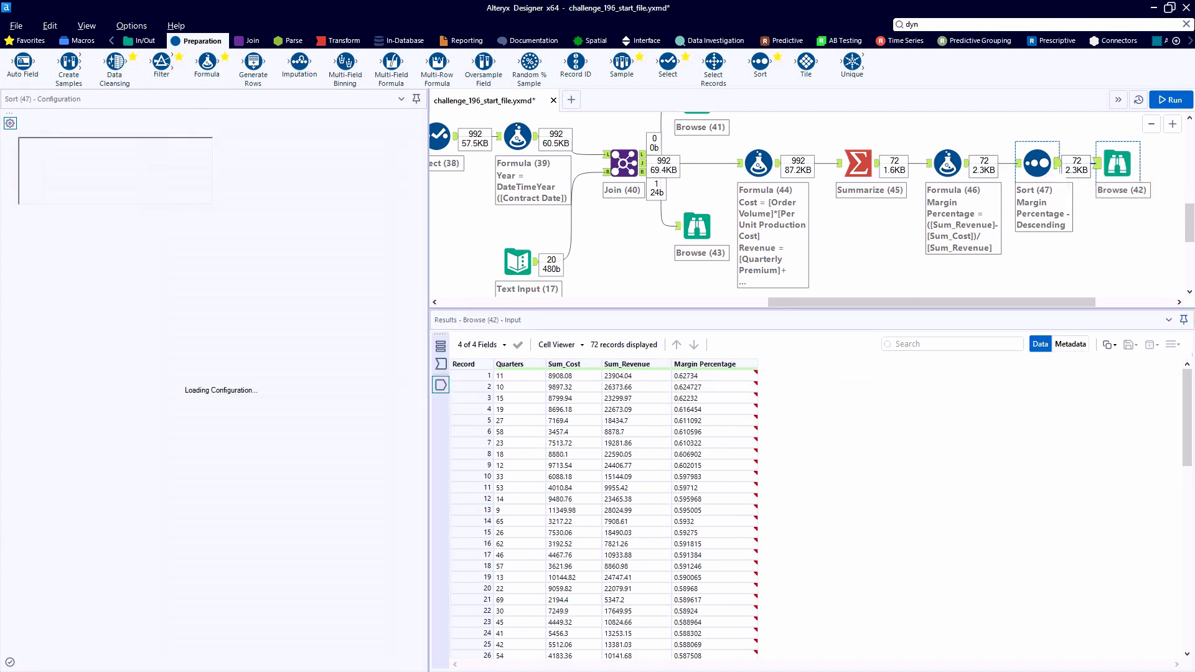
{"action": "scroll", "coordinate": [1057, 167], "scroll_direction": "down", "scroll_amount": 1}
{"action": "scroll", "coordinate": [1057, 165], "scroll_direction": "up", "scroll_amount": 2}
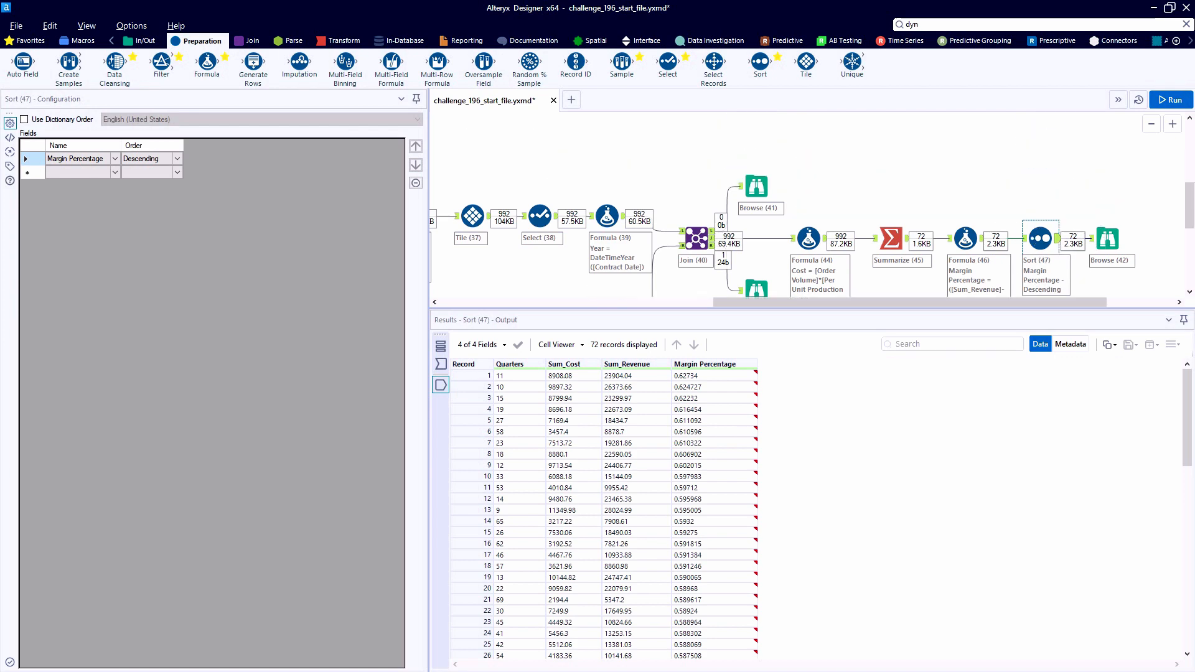
{"action": "scroll", "coordinate": [1058, 165], "scroll_direction": "down", "scroll_amount": 1}
{"action": "left_click", "coordinate": [441, 151]}
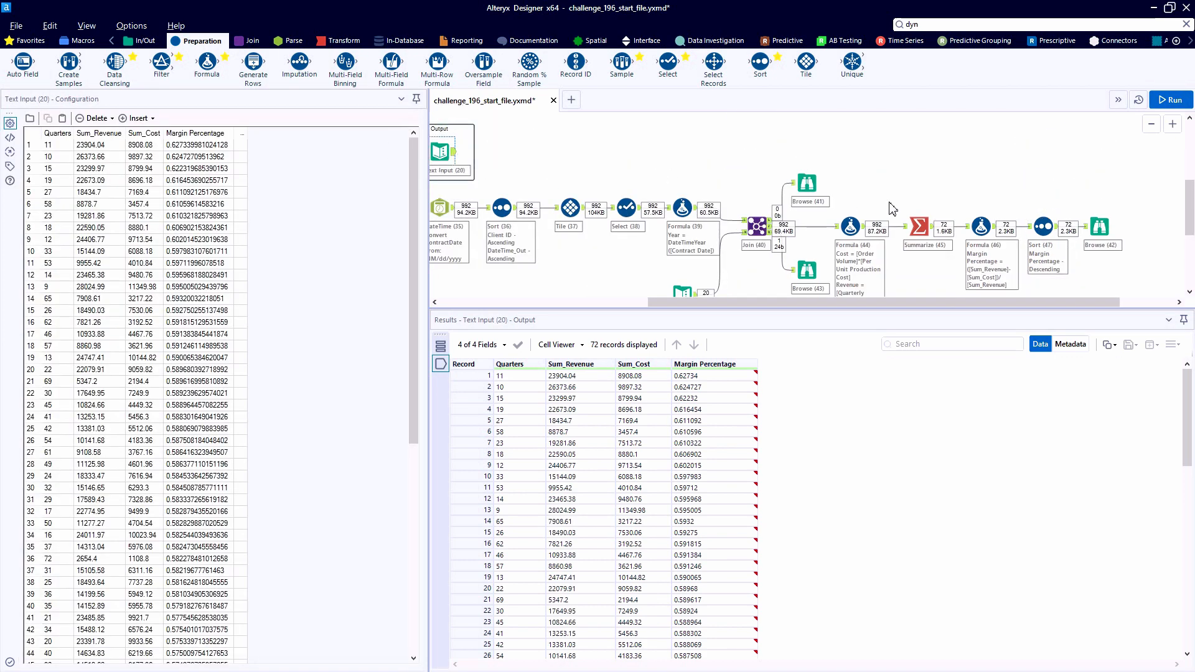
{"action": "left_click", "coordinate": [1056, 229]}
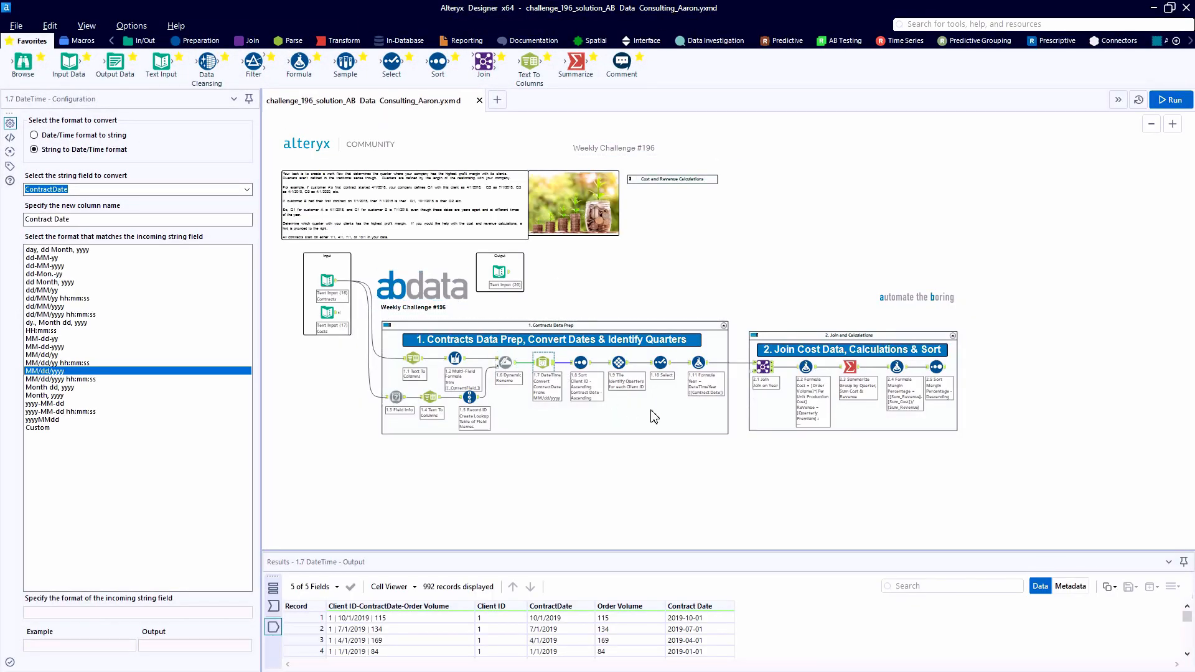
Step: In the finished solution workflow, examine the outputs of the 1.11 Formula tool and the 2.5 Sort tool
{"action": "scroll", "coordinate": [532, 445], "scroll_direction": "up", "scroll_amount": 3}
{"action": "scroll", "coordinate": [421, 450], "scroll_direction": "up", "scroll_amount": 3}
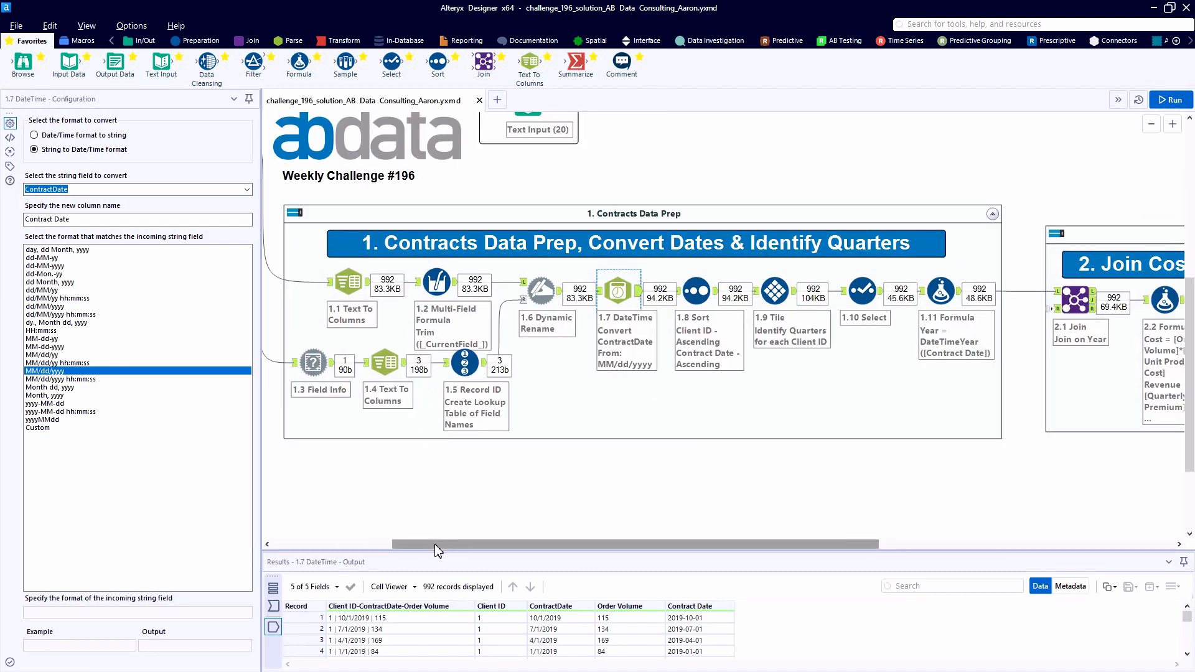
{"action": "left_click", "coordinate": [941, 292]}
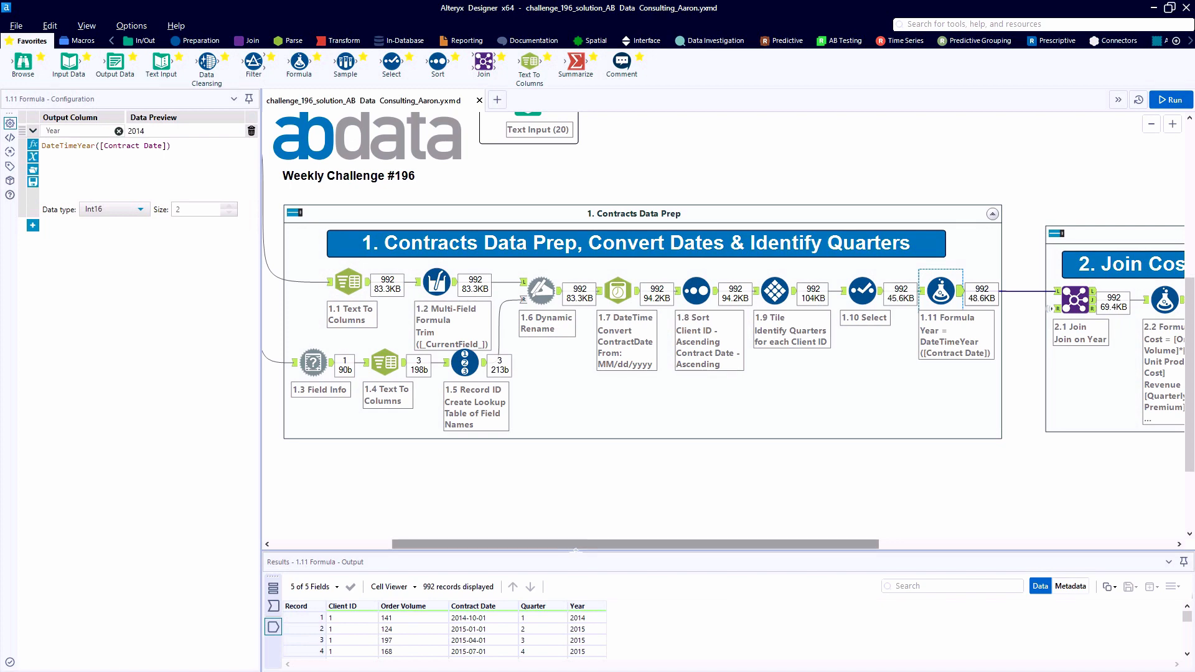
{"action": "left_click_drag", "start_coordinate": [572, 550], "coordinate": [757, 472]}
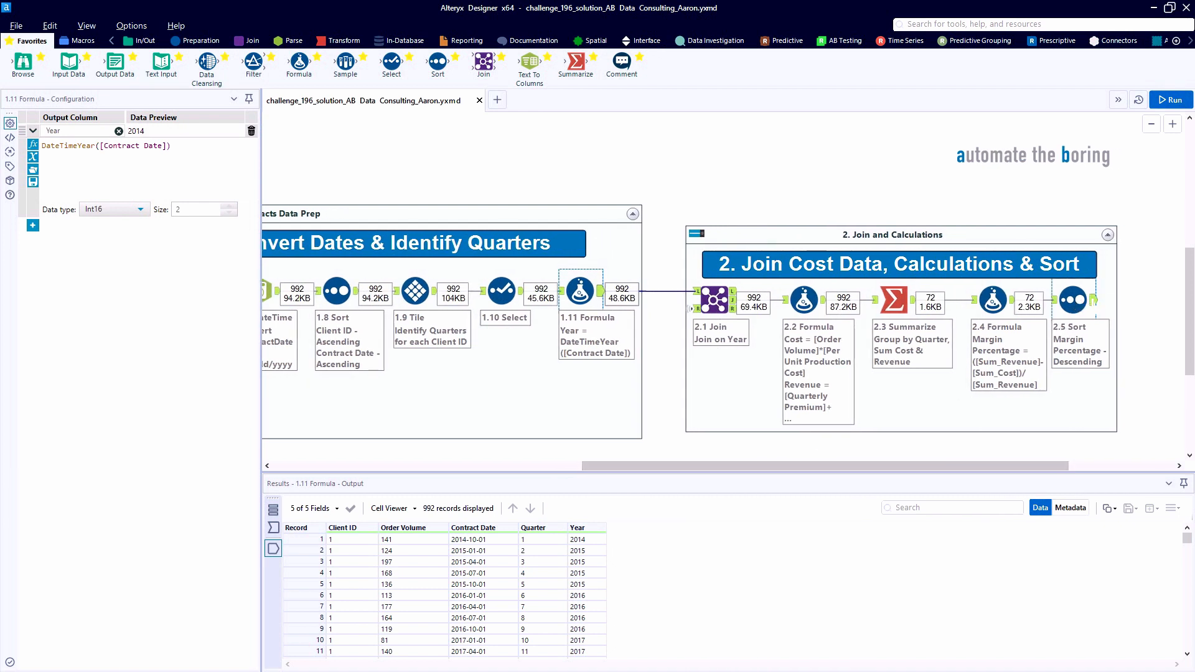
{"action": "left_click", "coordinate": [1075, 301]}
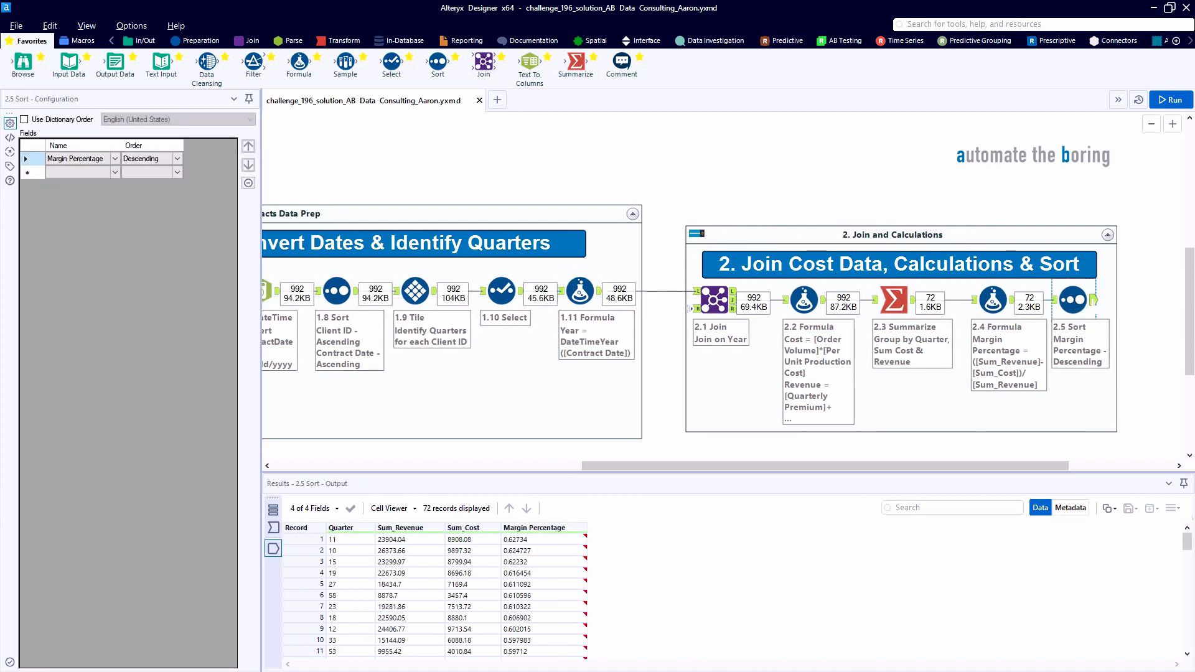